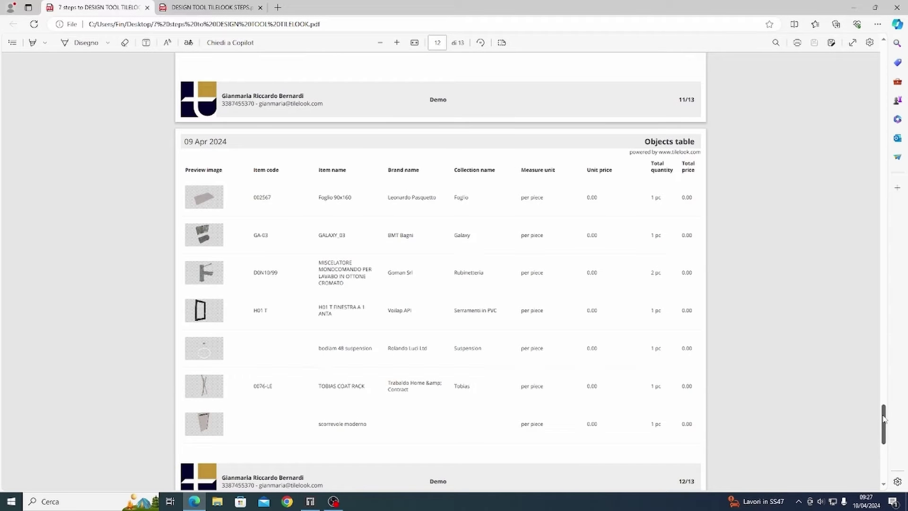
# - Scroll through the report PDF's camera pages, selecting the word Camera in the Camera 1 caption
pyautogui.moveTo(882, 419); pyautogui.dragTo(857, 239)
pyautogui.scroll(15, 786, 239)
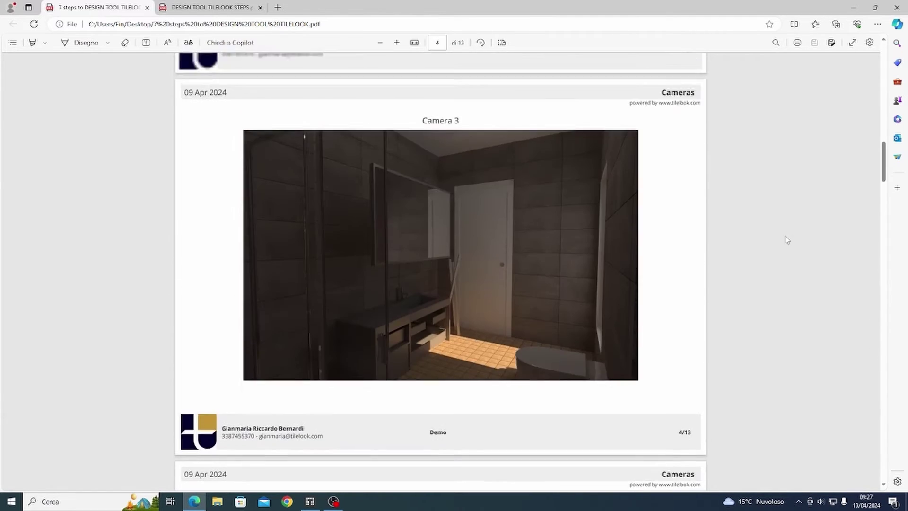
pyautogui.scroll(15, 687, 300)
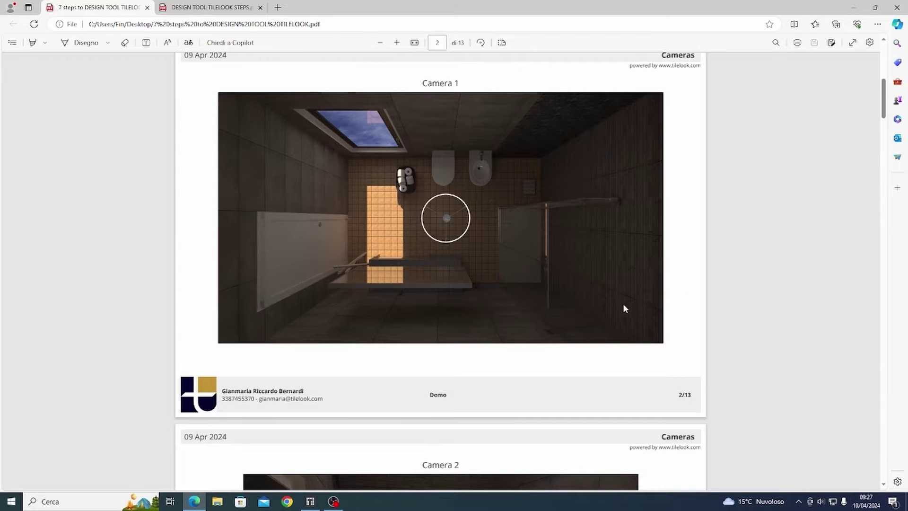
pyautogui.scroll(3, 462, 293)
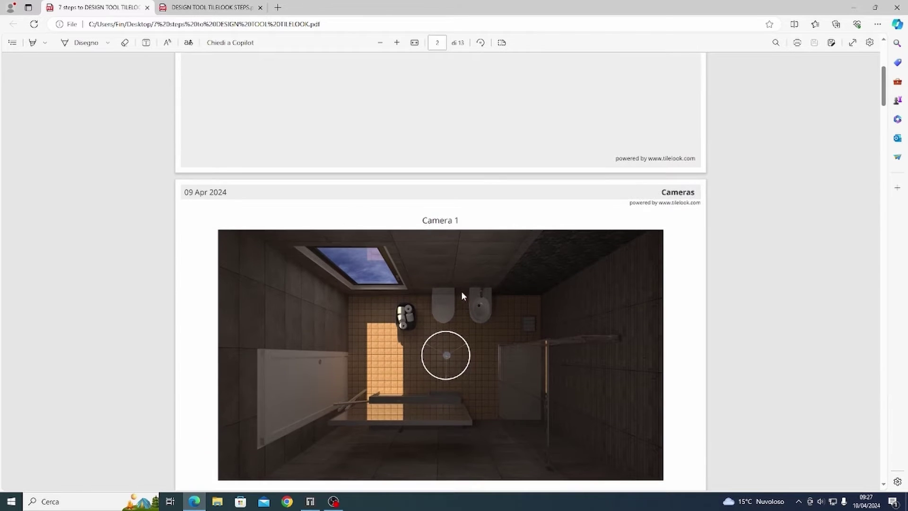
pyautogui.doubleClick(434, 222)
pyautogui.scroll(-7, 549, 270)
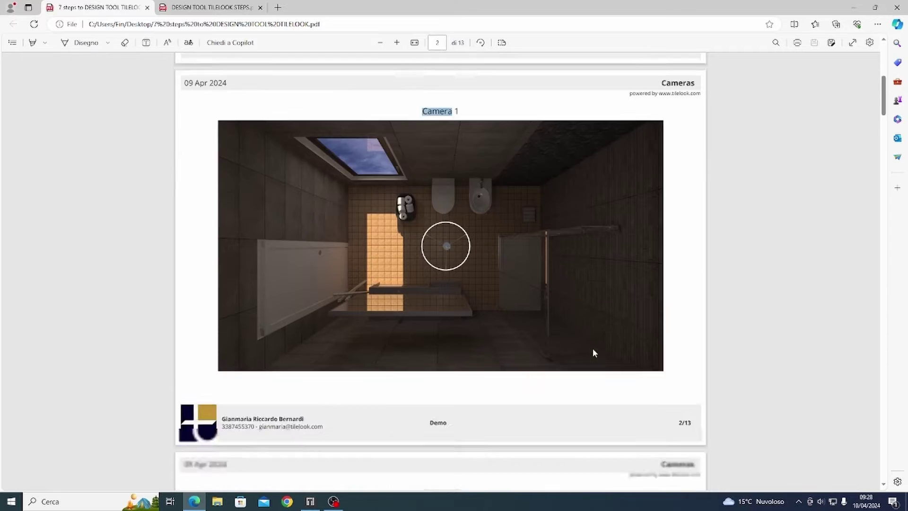
pyautogui.scroll(-5, 534, 336)
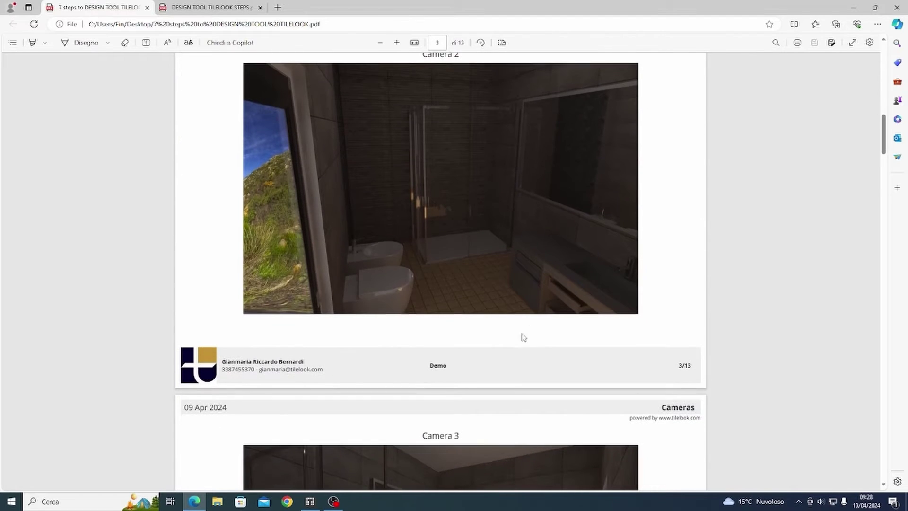
pyautogui.scroll(-7, 492, 342)
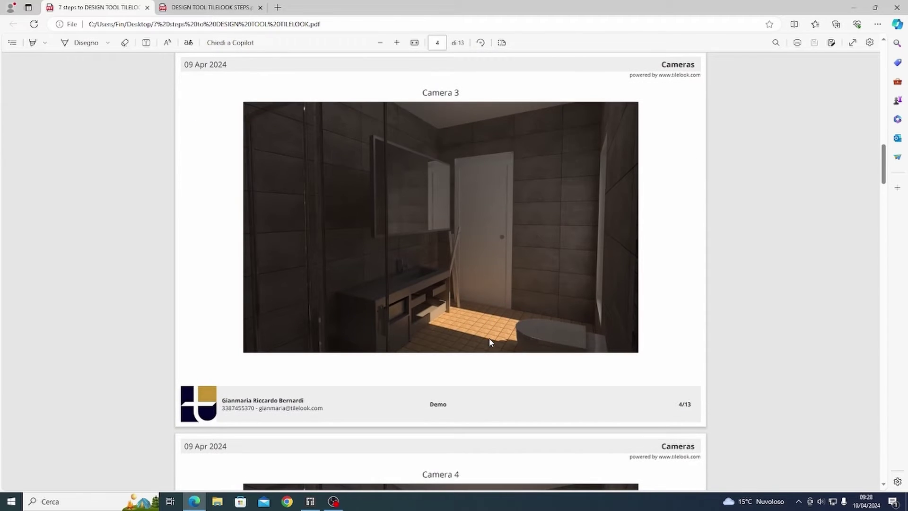
pyautogui.scroll(-6, 489, 338)
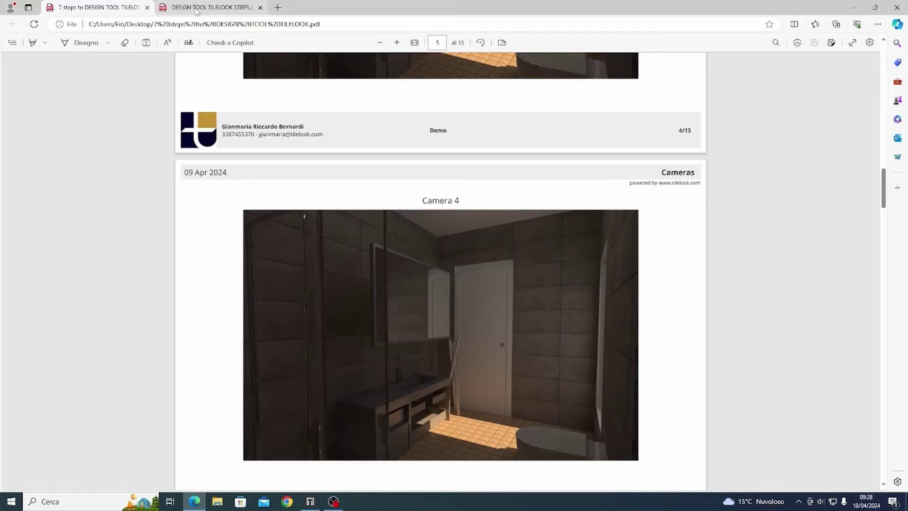
# - In the Design Tool Tilelook steps PDF, highlight the title, the seven steps and Saving the project
pyautogui.click(197, 11)
pyautogui.tripleClick(203, 113)
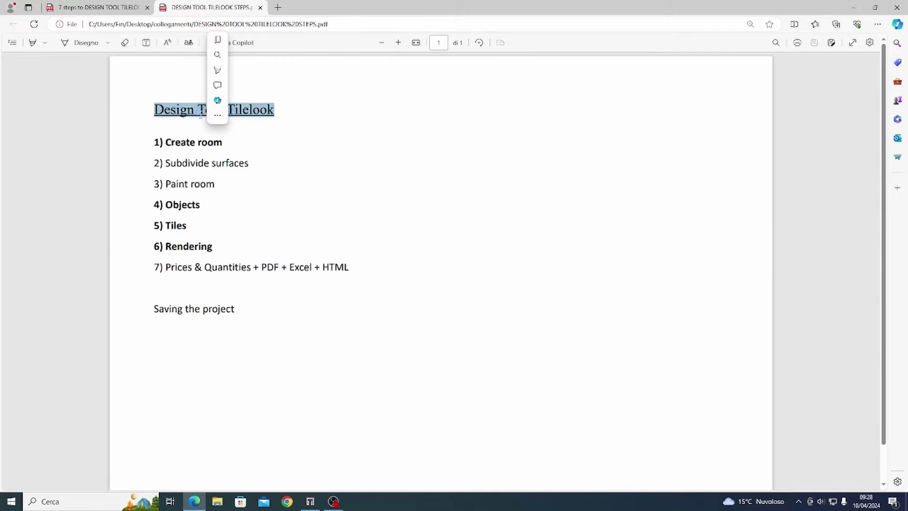
pyautogui.click(160, 177)
pyautogui.moveTo(158, 147); pyautogui.dragTo(361, 270)
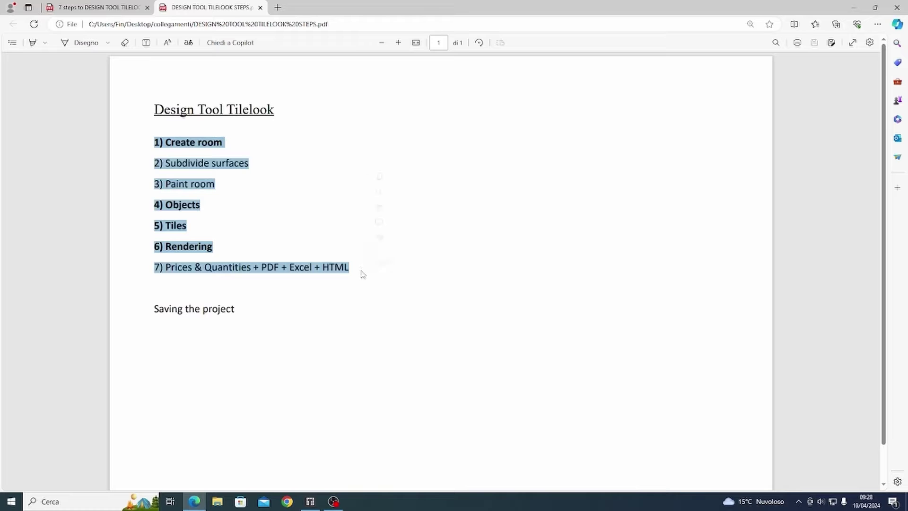
pyautogui.click(241, 289)
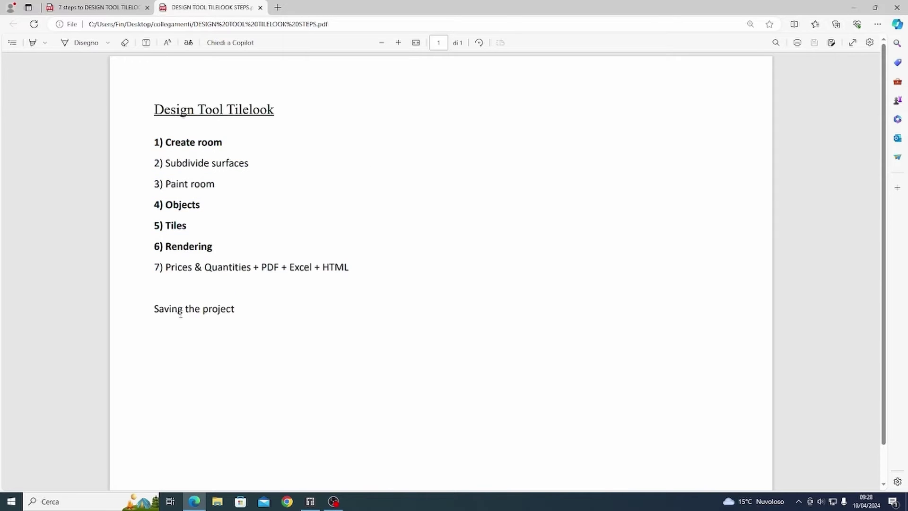
pyautogui.doubleClick(182, 311)
pyautogui.moveTo(238, 312); pyautogui.dragTo(132, 311)
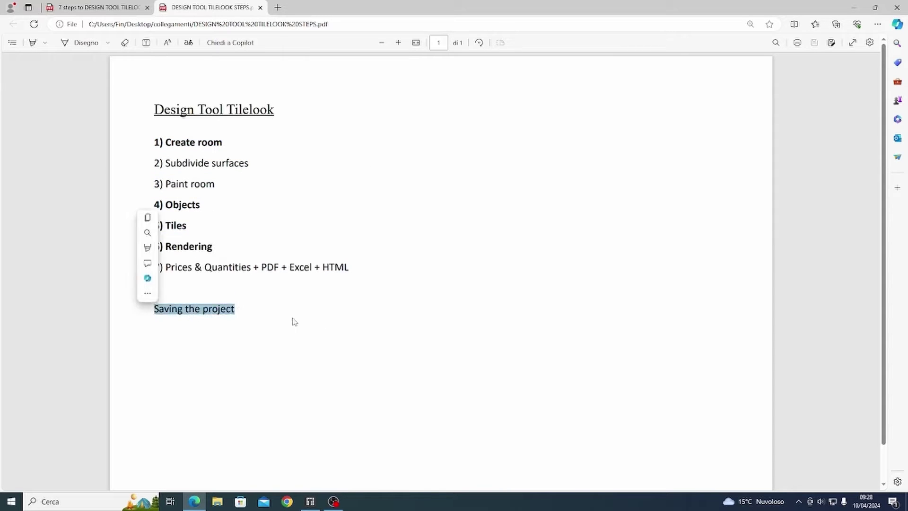
pyautogui.click(344, 335)
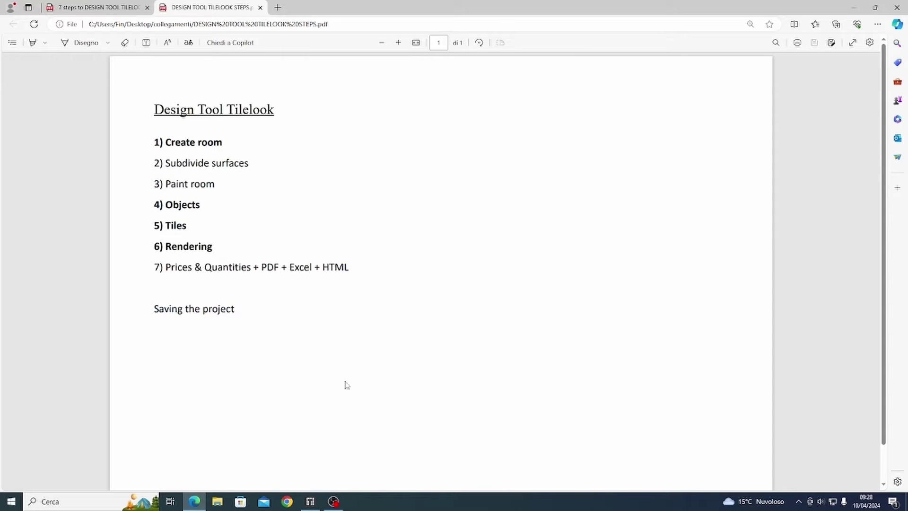
# - Create the 'Demo' project with a square 270 cm-high room, skipping furniture and floor downloads
pyautogui.click(312, 502)
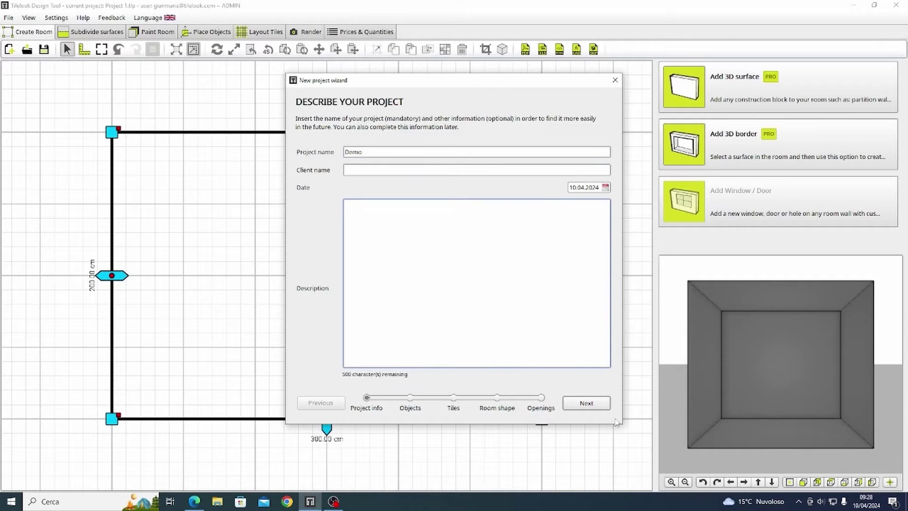
pyautogui.click(590, 406)
pyautogui.click(583, 403)
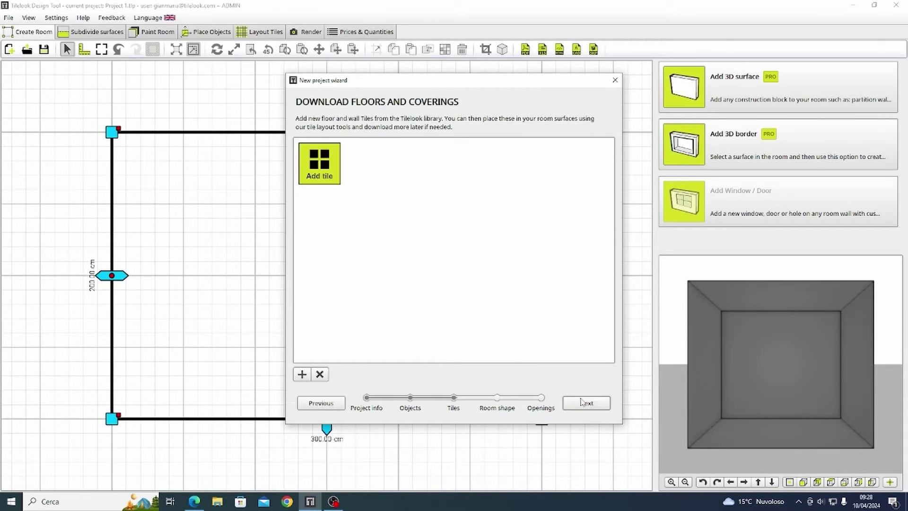
pyautogui.click(582, 404)
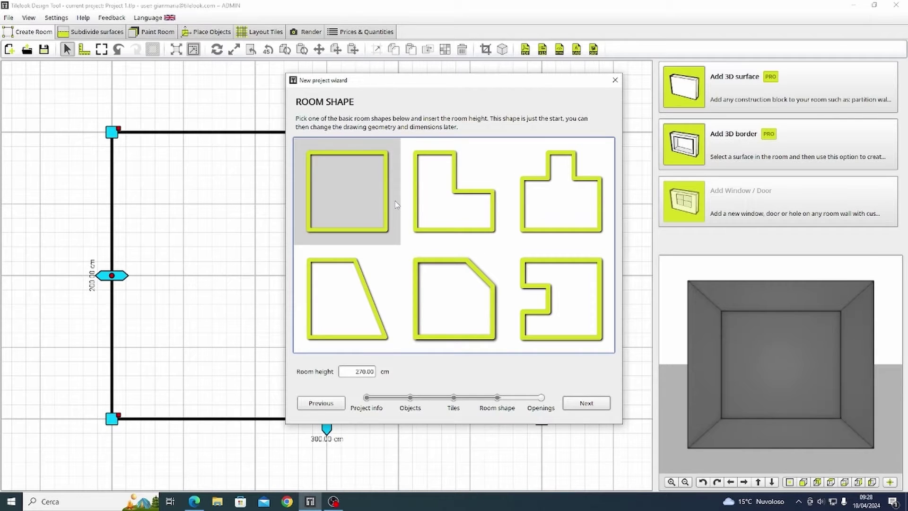
pyautogui.click(576, 407)
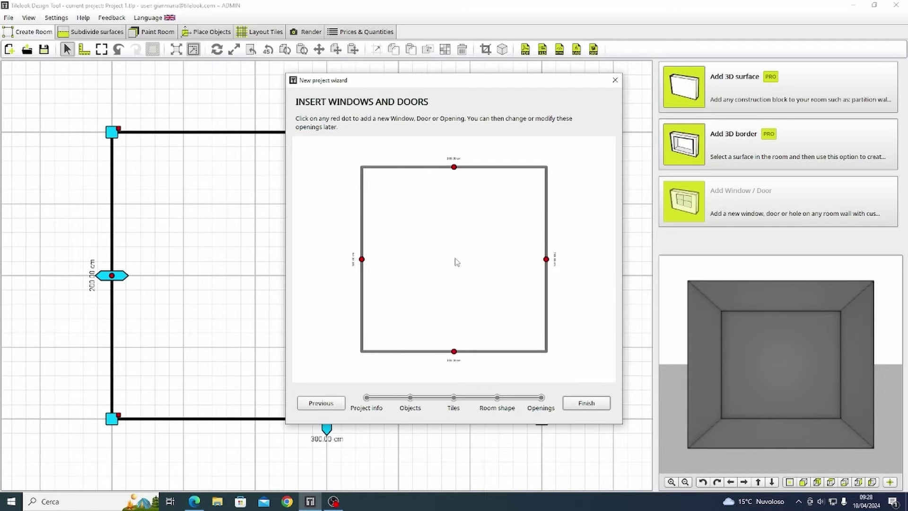
pyautogui.click(596, 404)
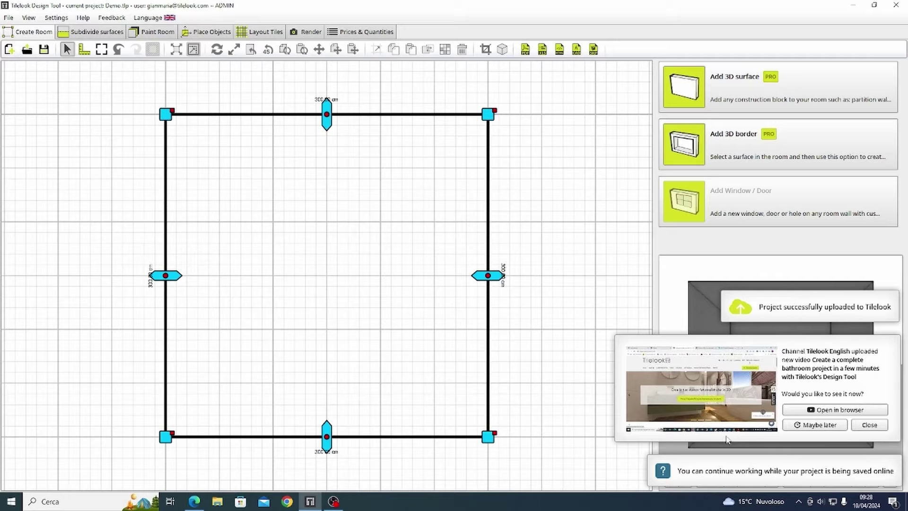
# - Dismiss the video notification and push the right wall outward to widen the room
pyautogui.click(875, 425)
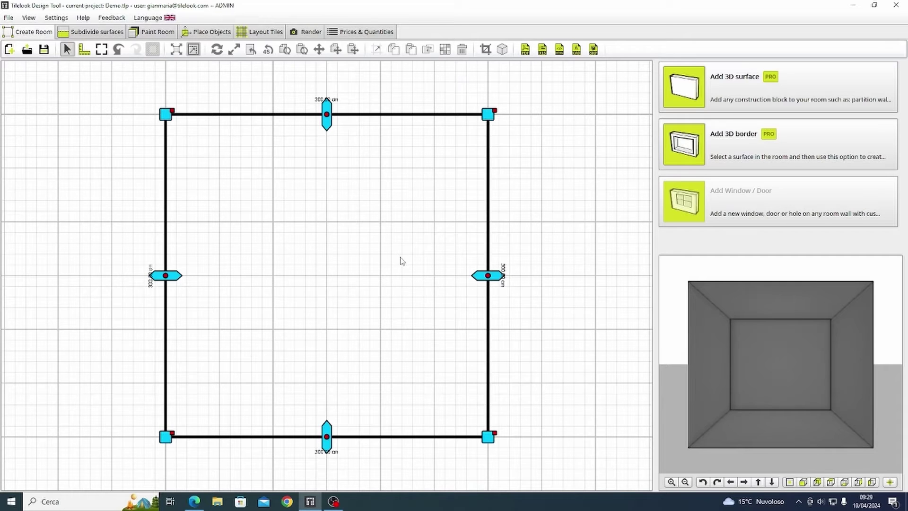
pyautogui.click(765, 424)
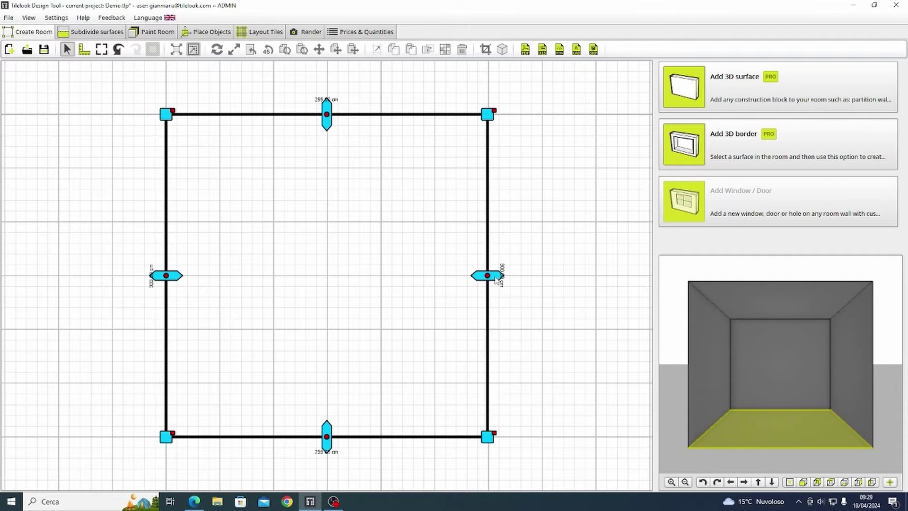
pyautogui.moveTo(497, 277); pyautogui.dragTo(541, 283)
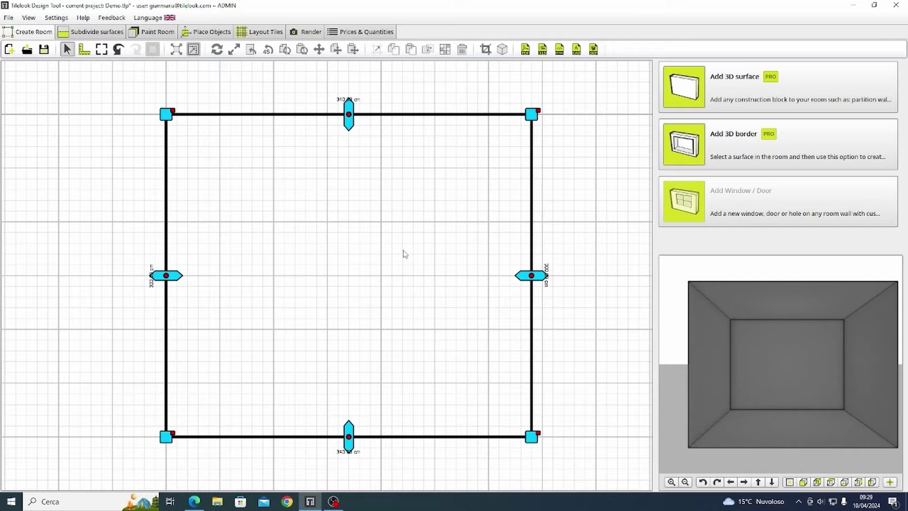
# - Pull the top wall down until the room is 220 cm deep
pyautogui.rightClick(350, 438)
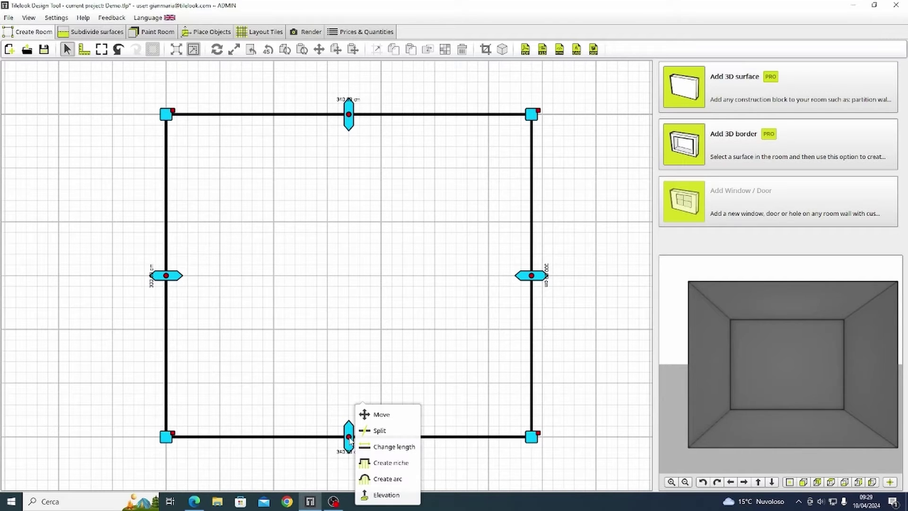
pyautogui.click(382, 415)
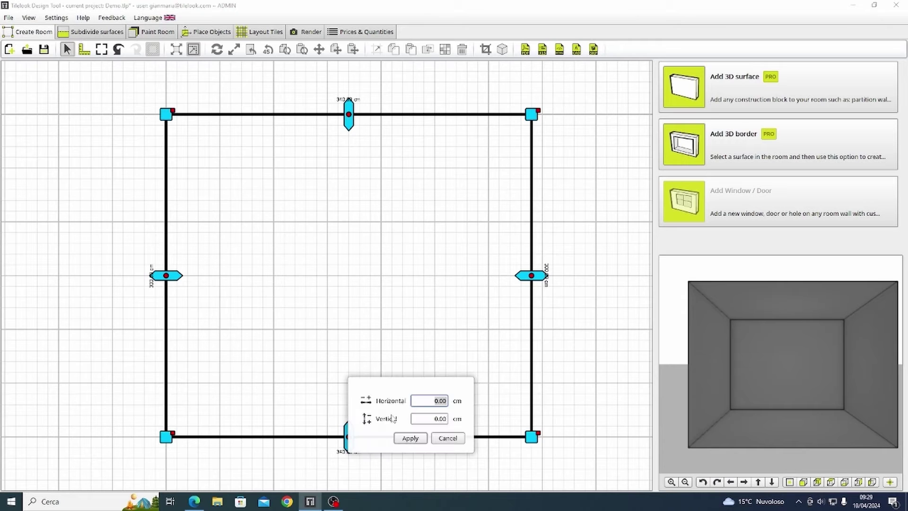
pyautogui.click(444, 440)
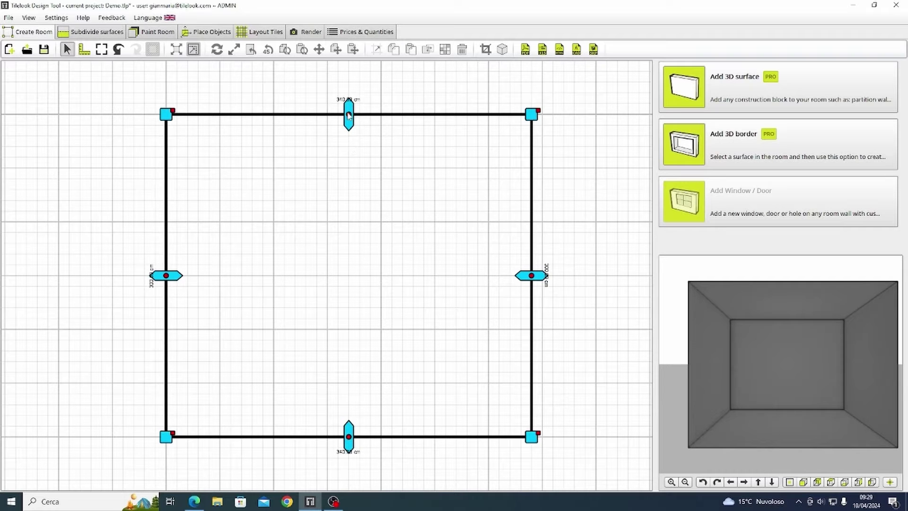
pyautogui.moveTo(349, 124); pyautogui.dragTo(356, 212)
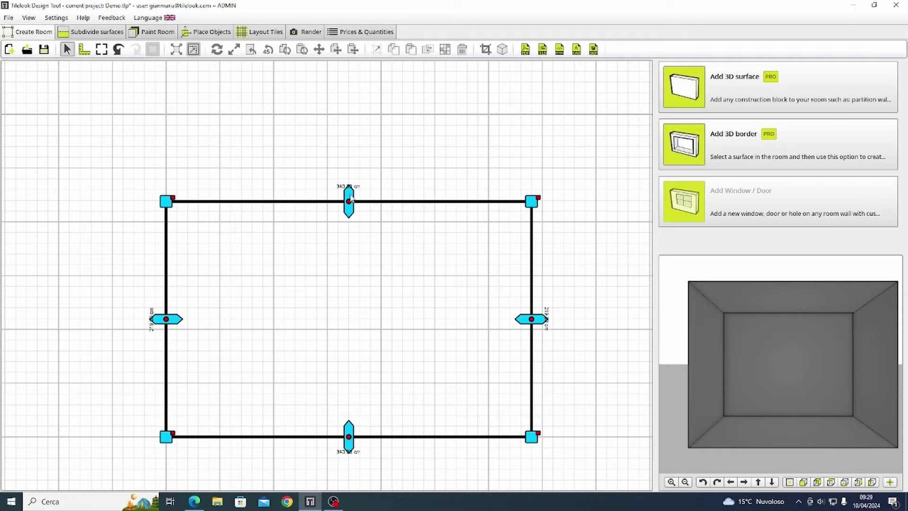
pyautogui.moveTo(352, 199); pyautogui.dragTo(352, 198)
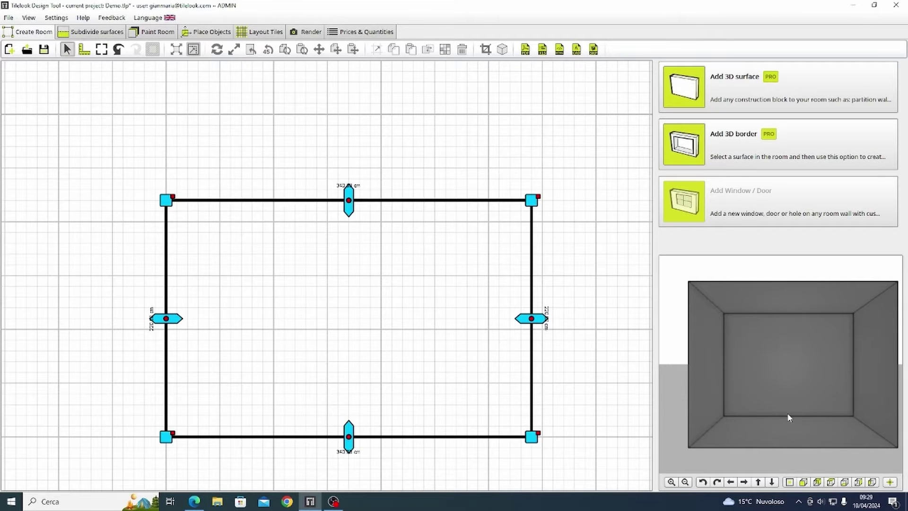
# - Add a left-aligned window to the back wall
pyautogui.click(795, 428)
pyautogui.click(769, 373)
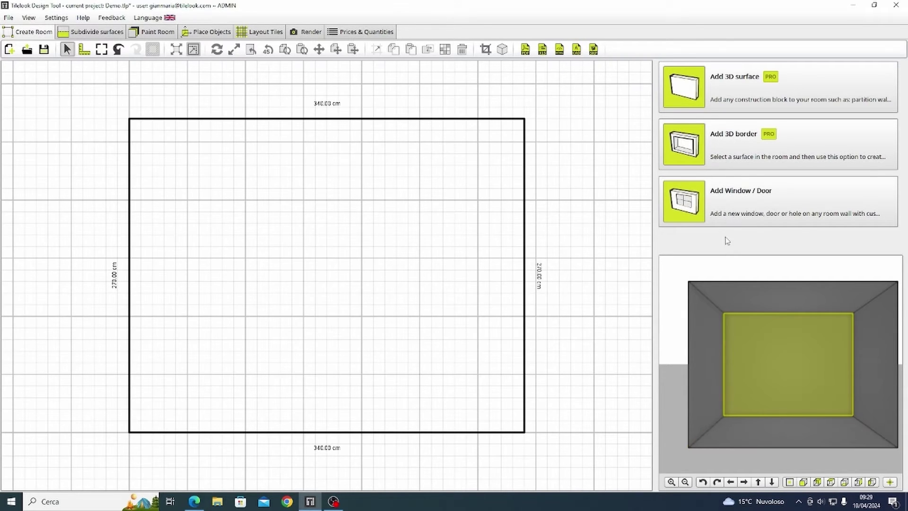
pyautogui.click(684, 201)
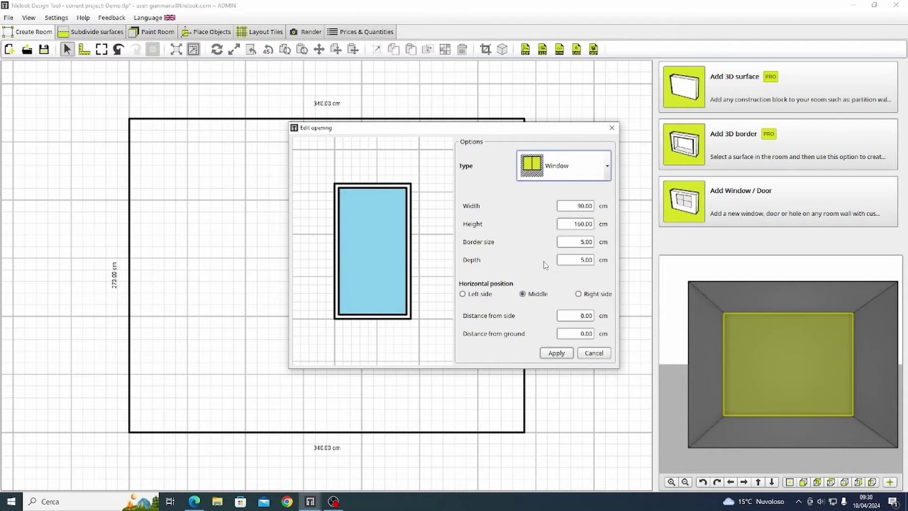
pyautogui.click(462, 294)
pyautogui.click(580, 315)
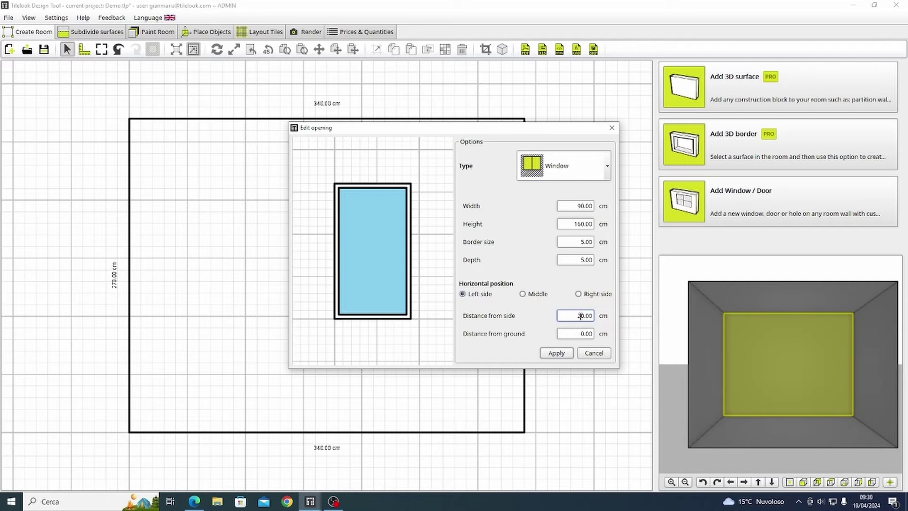
pyautogui.click(581, 333)
pyautogui.click(567, 353)
# - Shift the window slightly left, review its settings, then undo back to the room plan
pyautogui.click(202, 207)
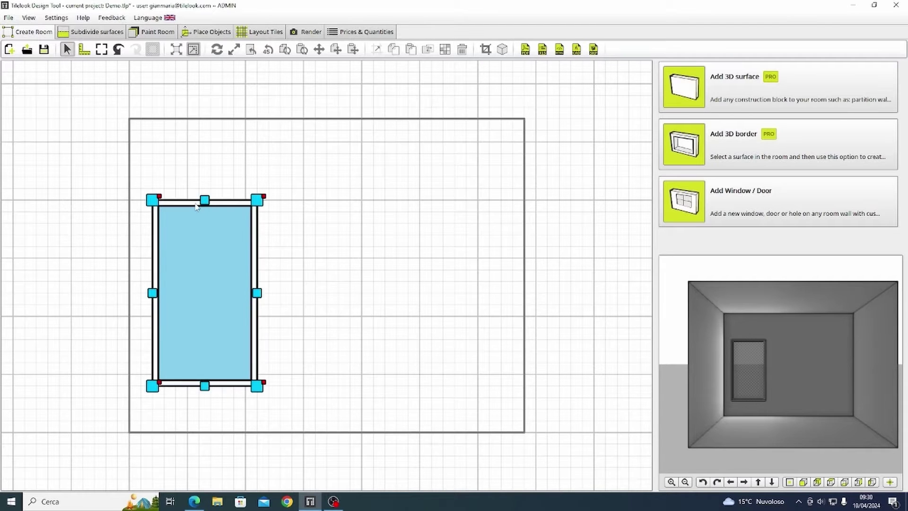
pyautogui.moveTo(206, 201); pyautogui.dragTo(205, 201)
pyautogui.rightClick(265, 380)
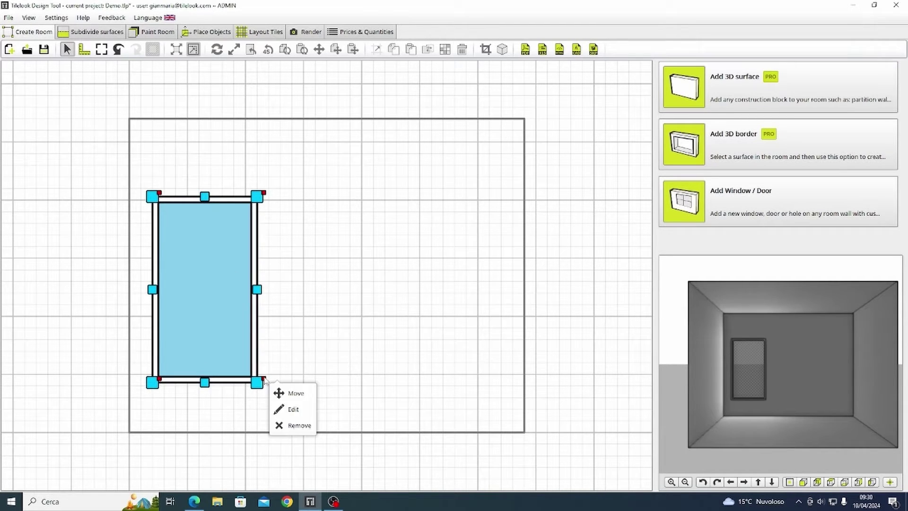
pyautogui.click(294, 409)
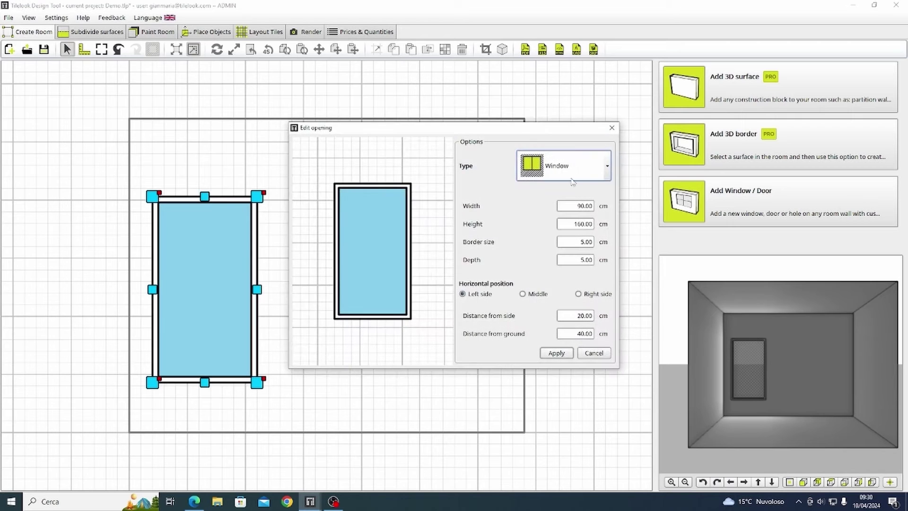
pyautogui.click(610, 132)
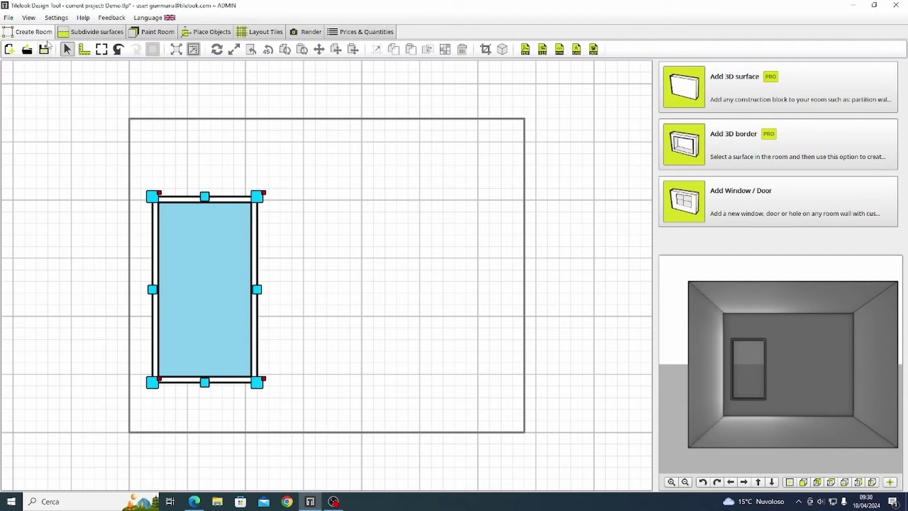
pyautogui.click(118, 49)
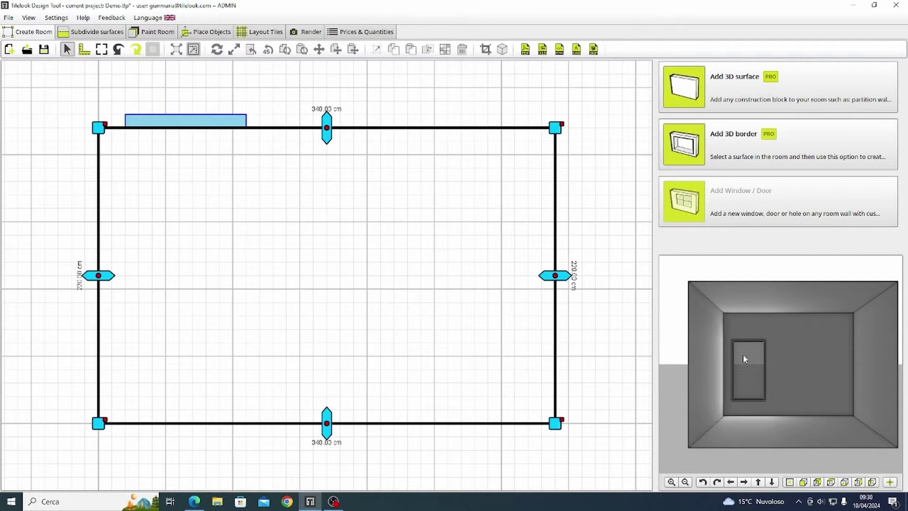
# - Add a 220 cm-high door to the left wall, 30 cm from its left side
pyautogui.click(699, 359)
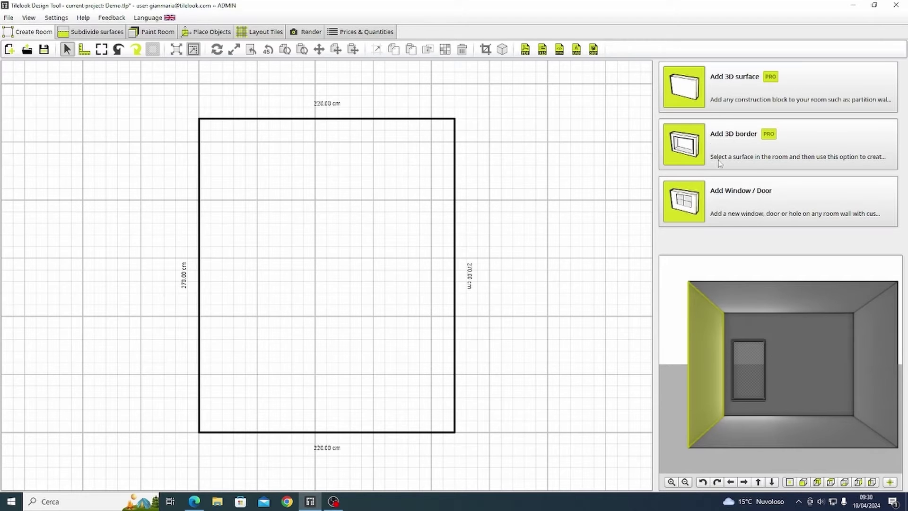
pyautogui.click(691, 191)
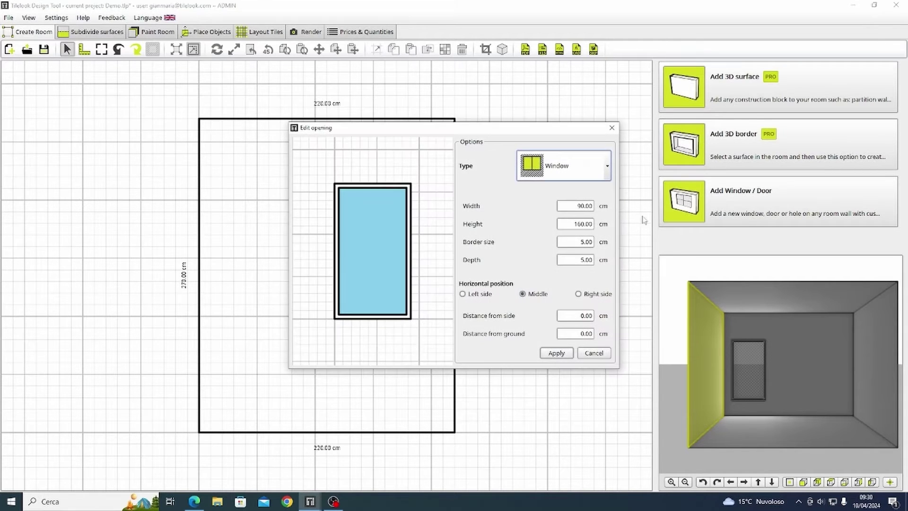
pyautogui.click(607, 171)
pyautogui.click(581, 232)
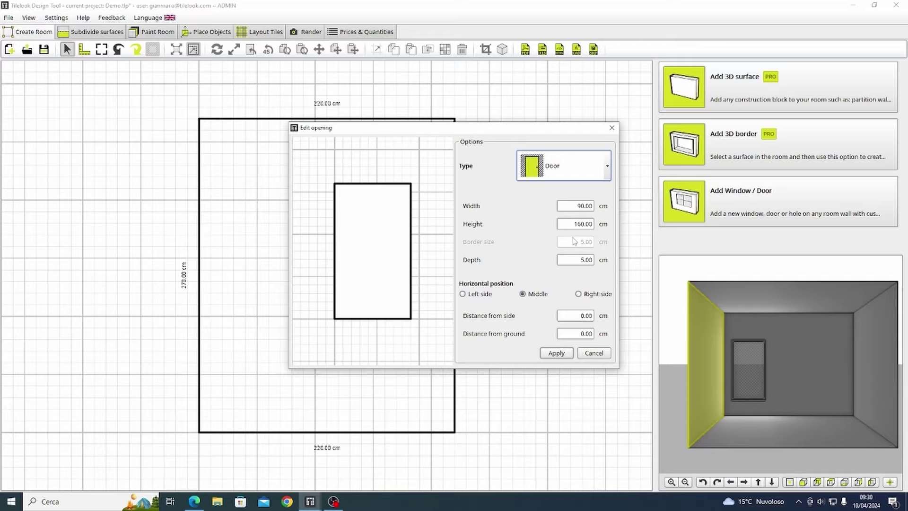
pyautogui.click(581, 223)
pyautogui.write('22')
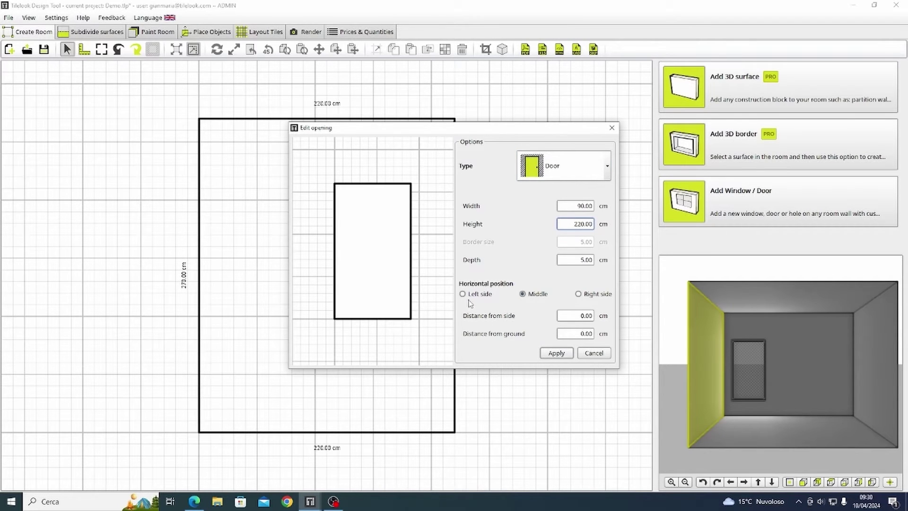
pyautogui.click(463, 294)
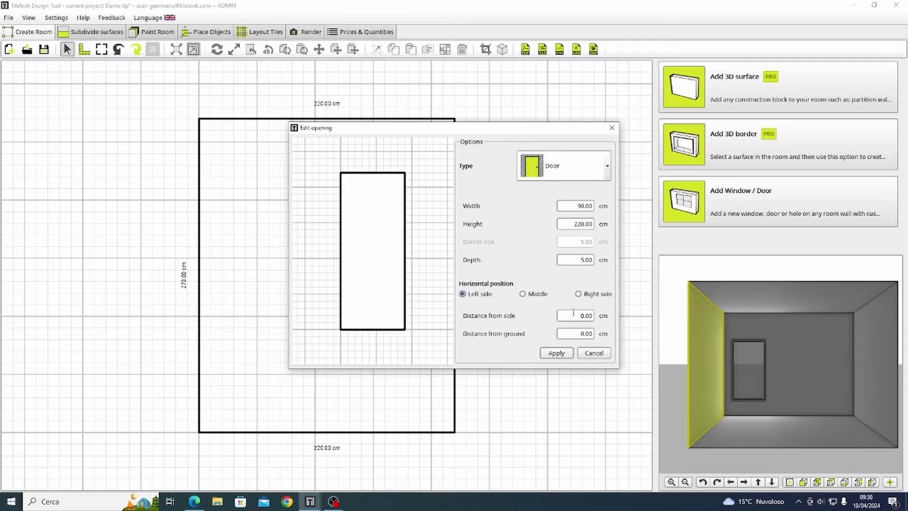
pyautogui.click(575, 315)
pyautogui.write('30')
pyautogui.click(559, 356)
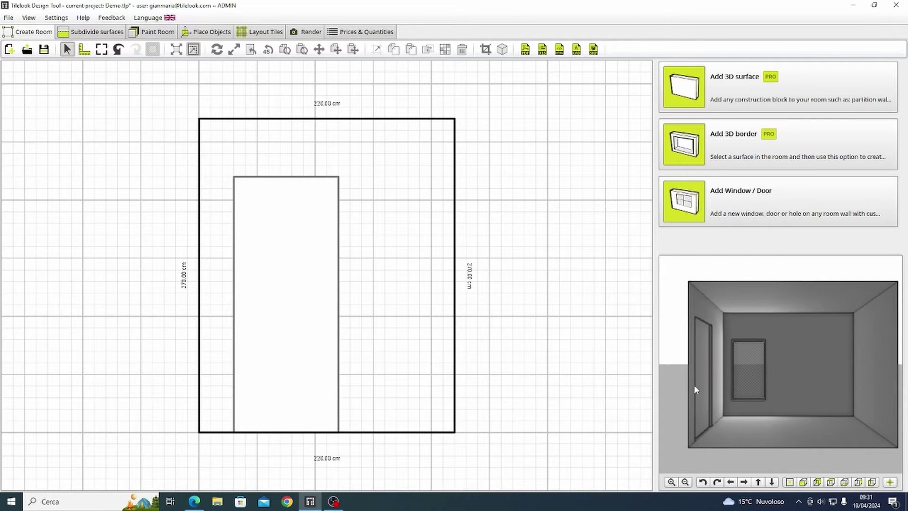
# - Add a 50×50 cm floor block and stretch it from the bottom wall to the top wall
pyautogui.click(734, 88)
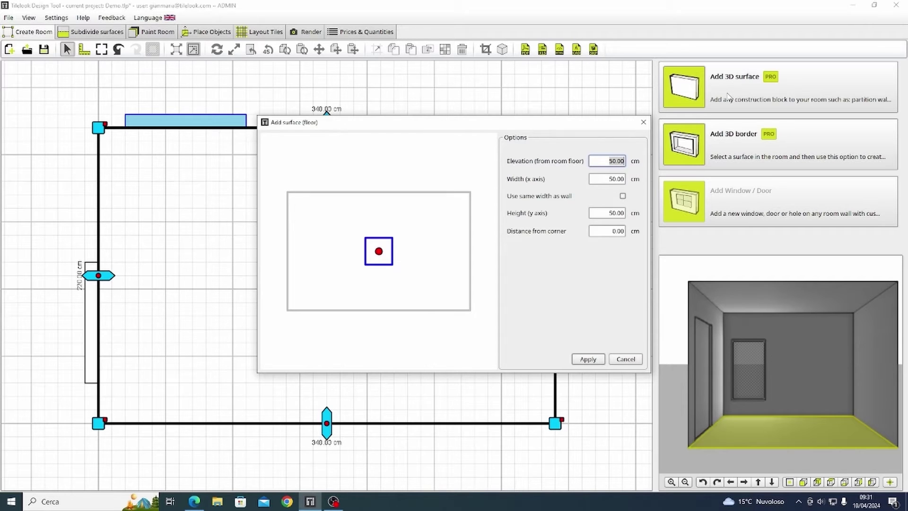
pyautogui.click(588, 359)
pyautogui.moveTo(329, 320); pyautogui.dragTo(304, 429)
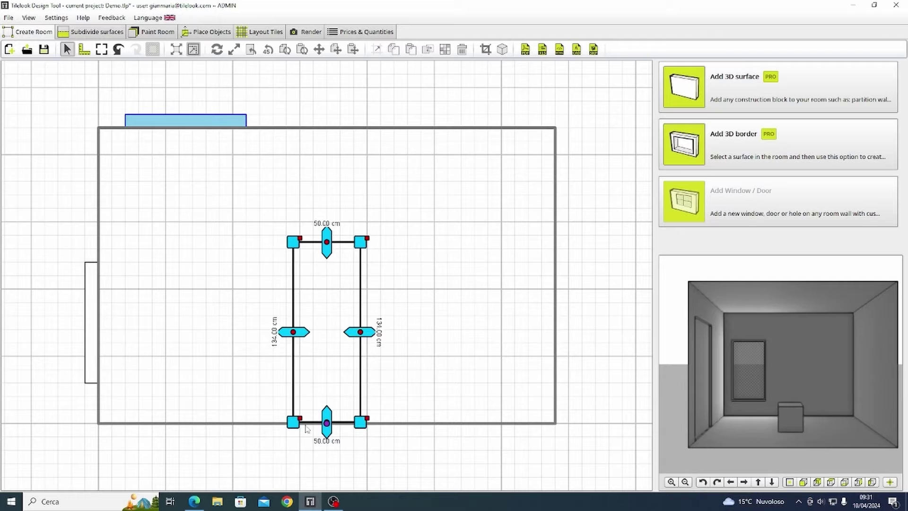
pyautogui.moveTo(326, 240); pyautogui.dragTo(333, 122)
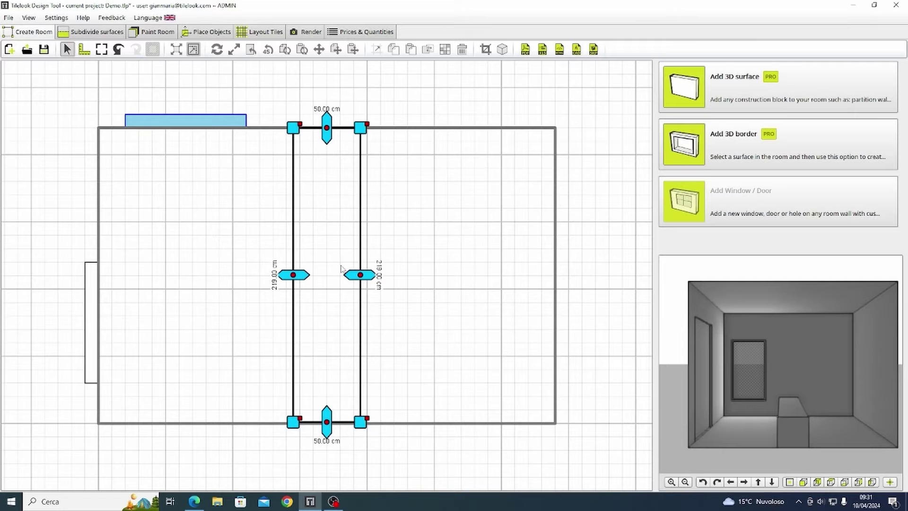
# - Raise the block's elevation to 220 cm
pyautogui.rightClick(357, 276)
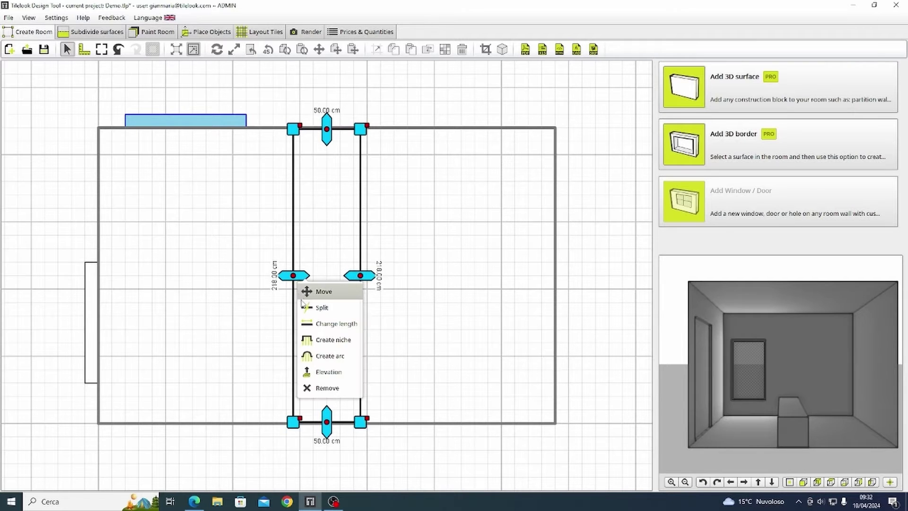
pyautogui.click(345, 371)
pyautogui.write('220')
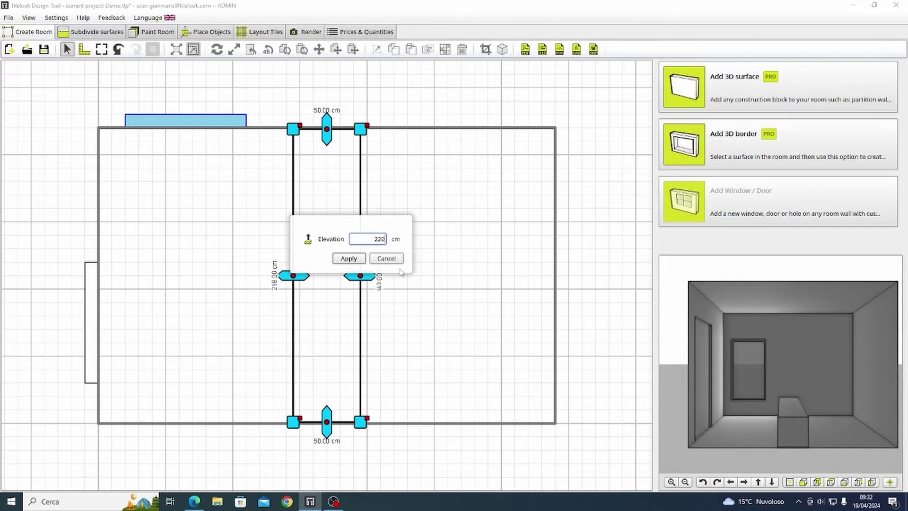
pyautogui.click(342, 260)
# - Undo the partition's elevation, stretching and creation until the room is empty
pyautogui.click(784, 345)
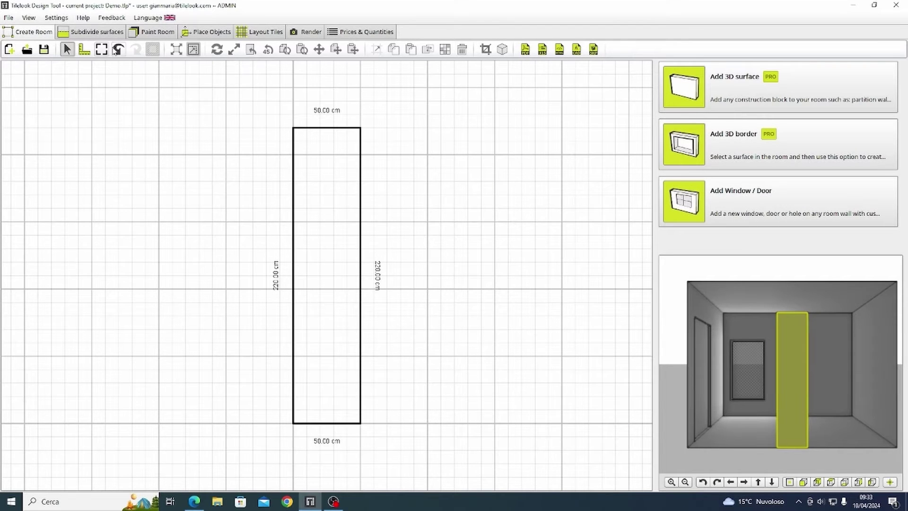
pyautogui.click(118, 49)
pyautogui.click(119, 49)
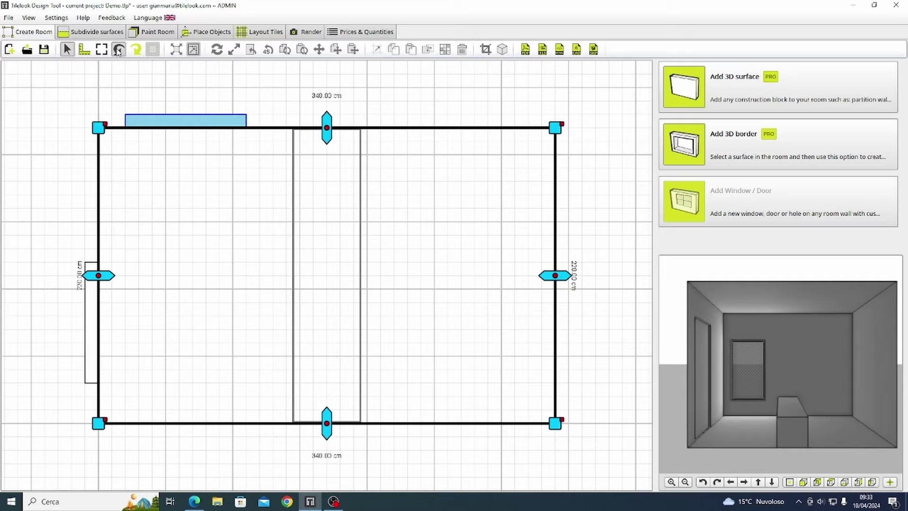
pyautogui.click(118, 49)
pyautogui.click(118, 49)
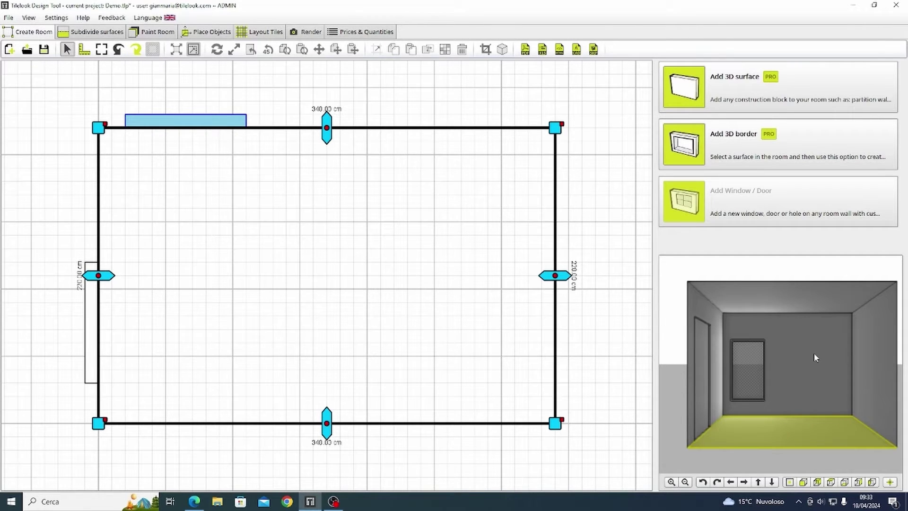
# - In Subdivide surfaces, add a 50×50 cm 2D surface to the back wall
pyautogui.click(97, 32)
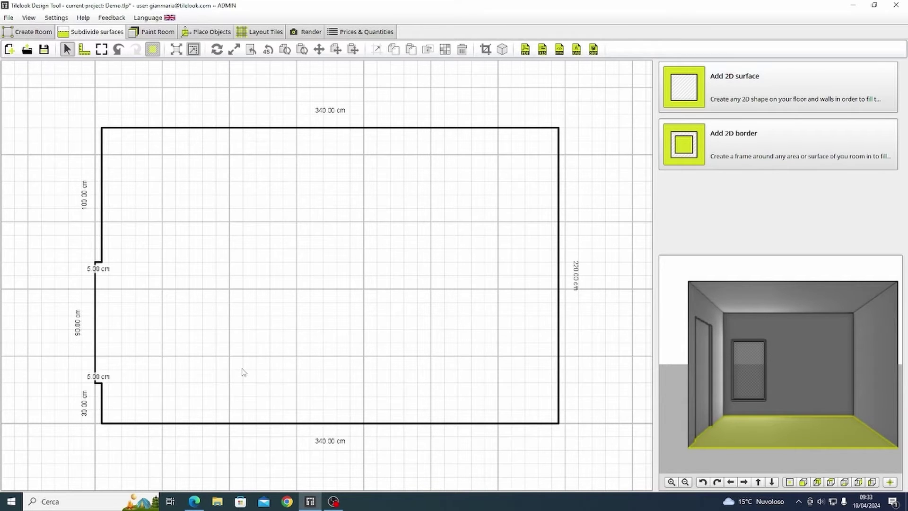
pyautogui.click(819, 351)
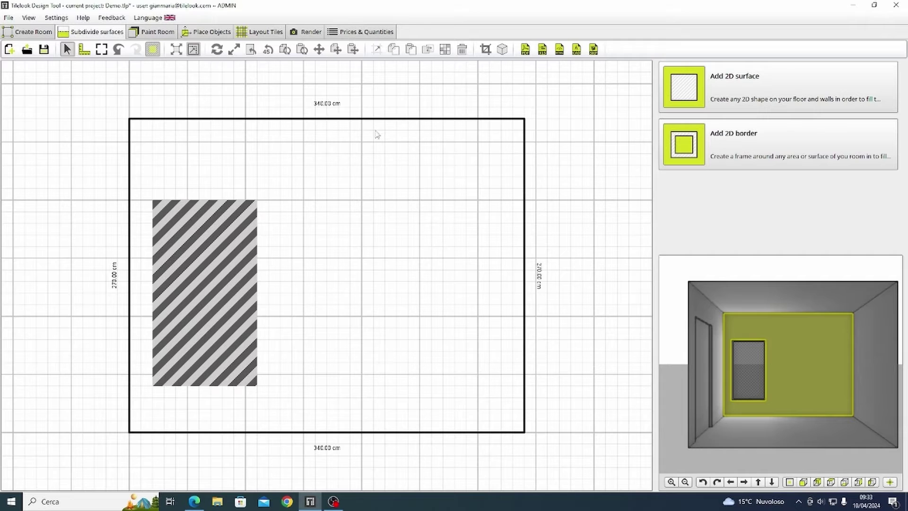
pyautogui.click(692, 90)
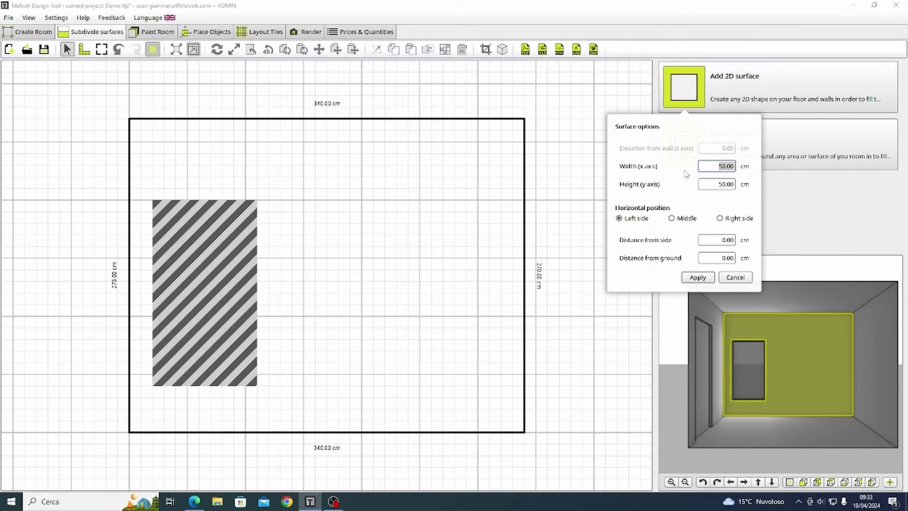
pyautogui.click(736, 277)
pyautogui.click(697, 83)
pyautogui.click(697, 277)
# - Resize the surface to about 140 cm wide and full wall height on the right side
pyautogui.click(177, 378)
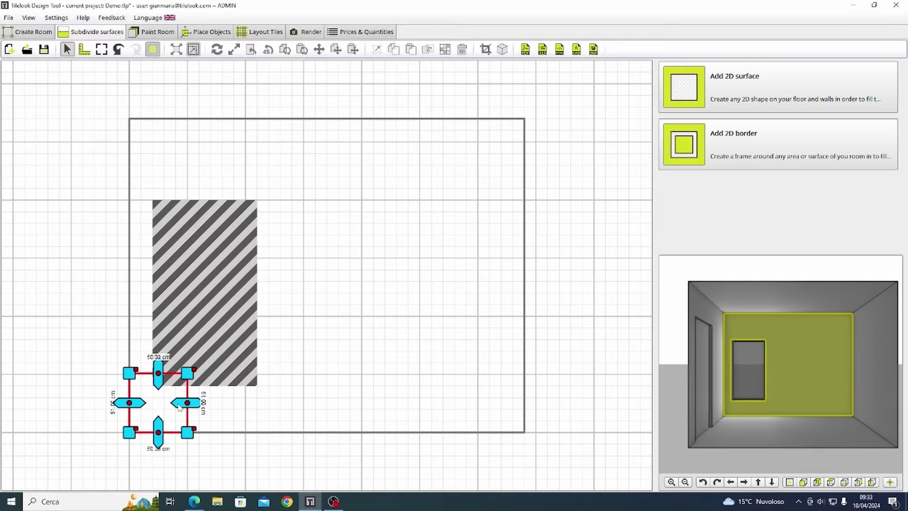
pyautogui.moveTo(182, 408); pyautogui.dragTo(520, 416)
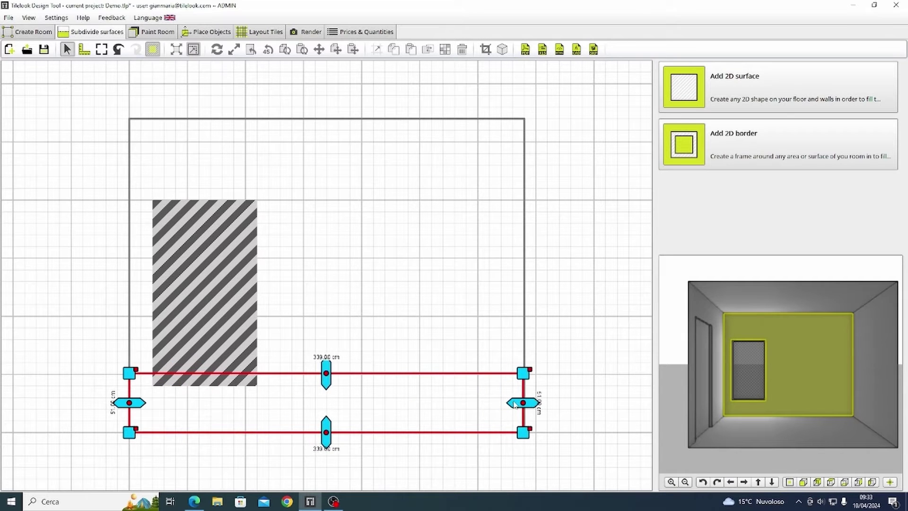
pyautogui.moveTo(143, 394); pyautogui.dragTo(378, 392)
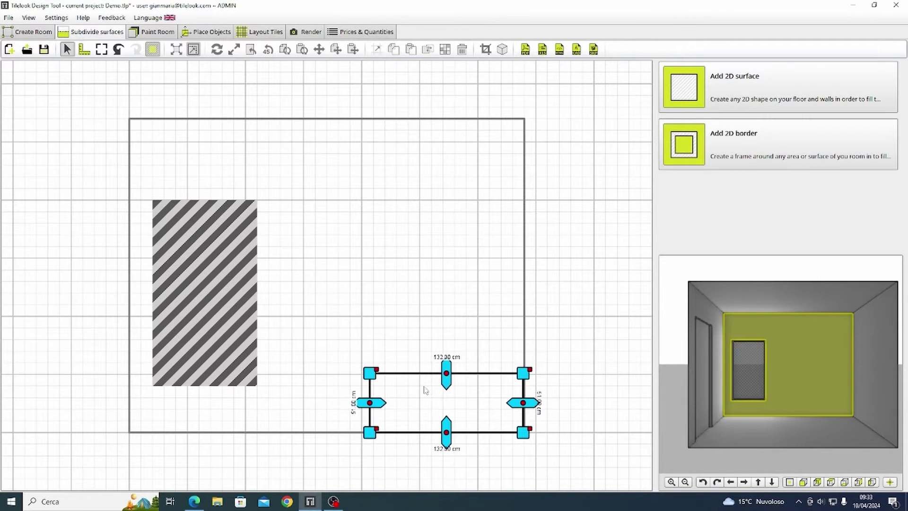
pyautogui.moveTo(444, 371); pyautogui.dragTo(435, 117)
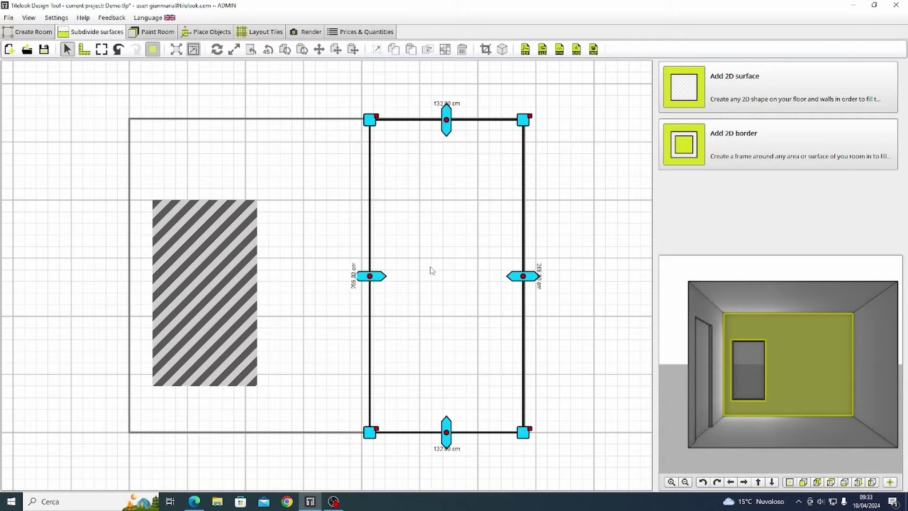
pyautogui.moveTo(379, 281)
pyautogui.mouseDown()
pyautogui.moveTo(371, 281)
pyautogui.moveTo(386, 279)
pyautogui.moveTo(375, 282)
pyautogui.mouseUp()
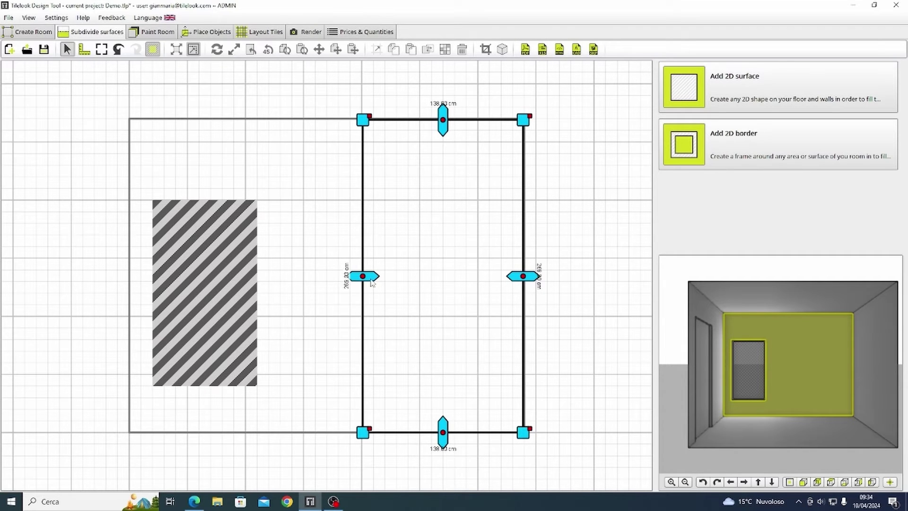
pyautogui.moveTo(371, 281); pyautogui.dragTo(367, 280)
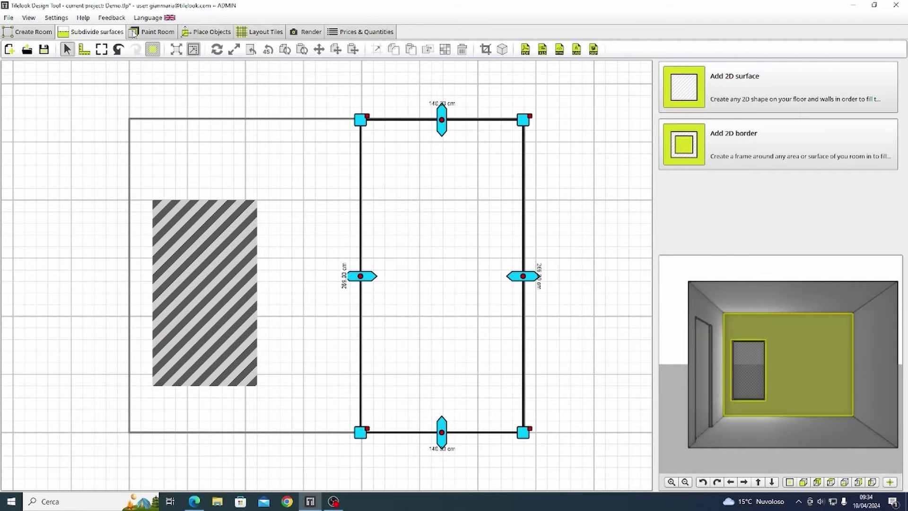
# - Create and save a new light-blue material in the material editor
pyautogui.click(133, 33)
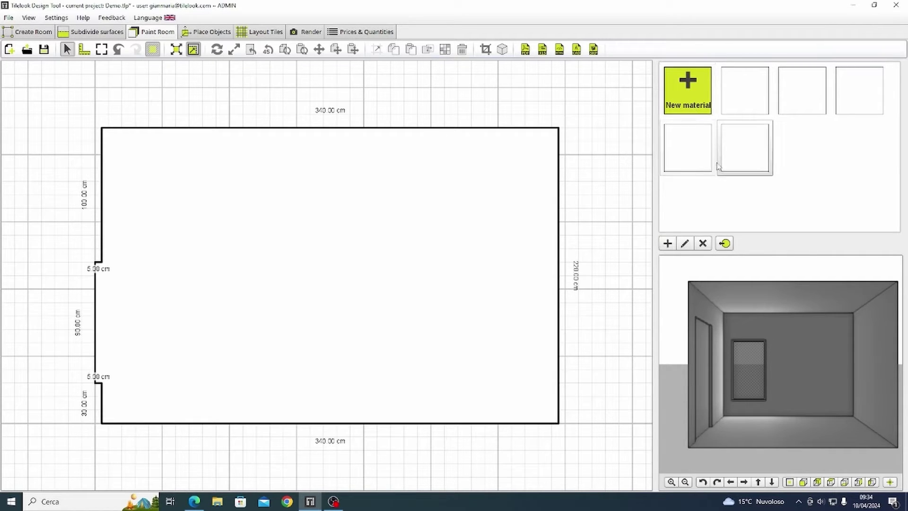
pyautogui.click(684, 244)
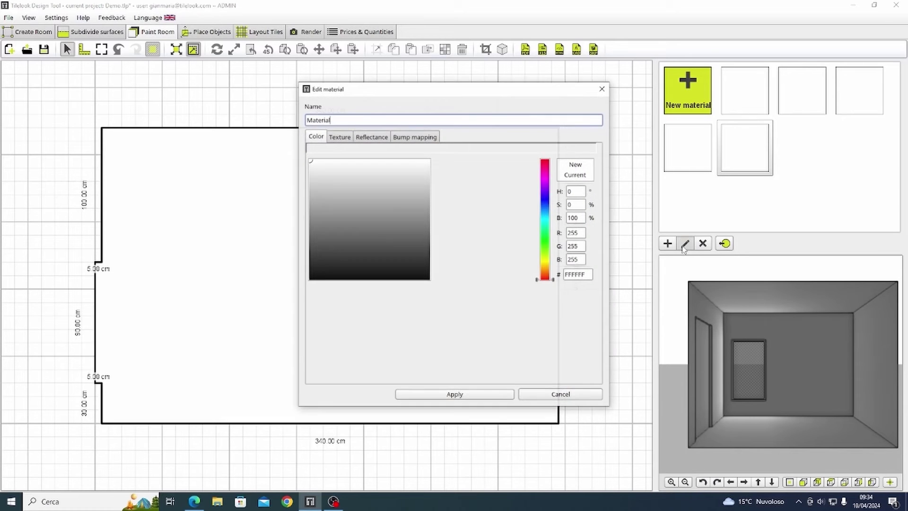
pyautogui.moveTo(311, 161)
pyautogui.mouseDown()
pyautogui.moveTo(368, 257)
pyautogui.moveTo(415, 213)
pyautogui.moveTo(397, 266)
pyautogui.moveTo(379, 267)
pyautogui.moveTo(388, 261)
pyautogui.mouseUp()
pyautogui.moveTo(548, 171); pyautogui.dragTo(544, 243)
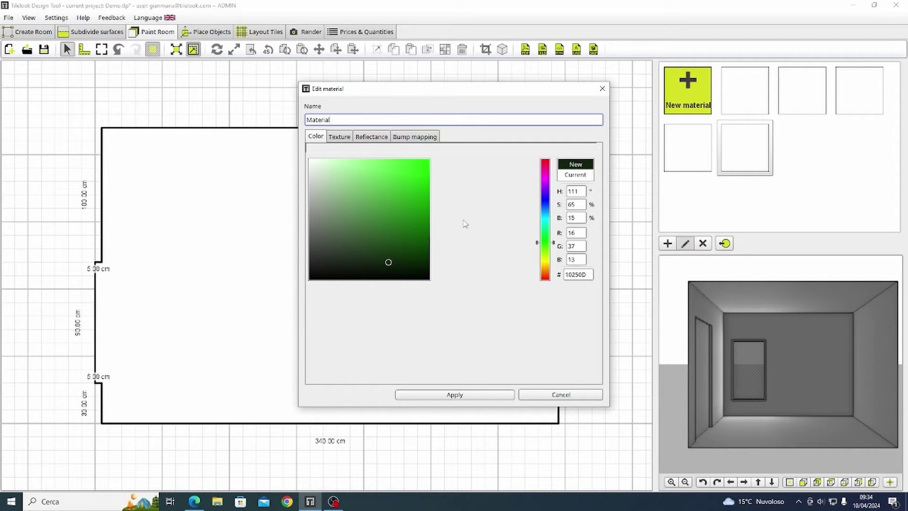
pyautogui.click(542, 207)
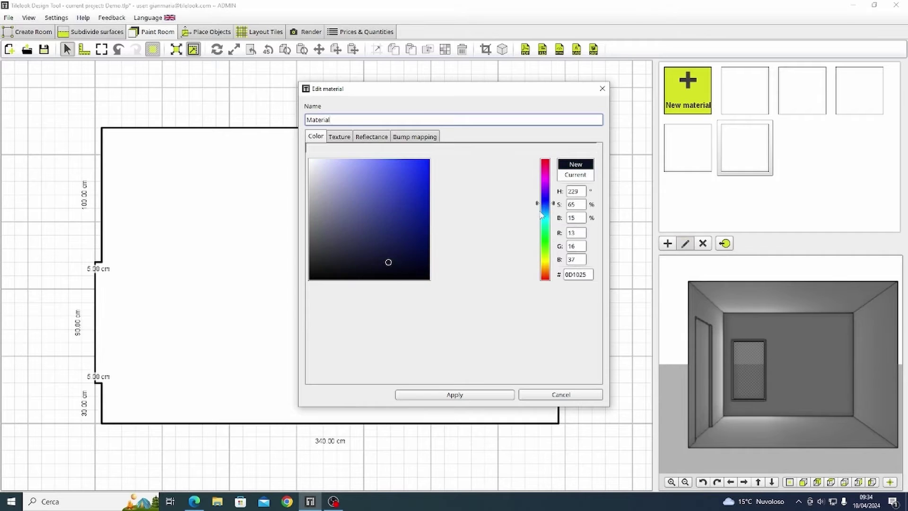
pyautogui.click(543, 212)
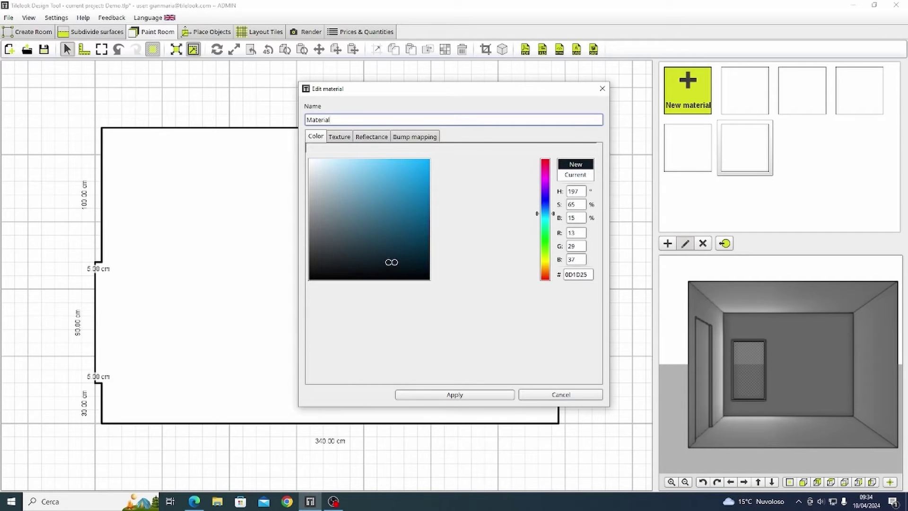
pyautogui.moveTo(392, 262); pyautogui.dragTo(378, 174)
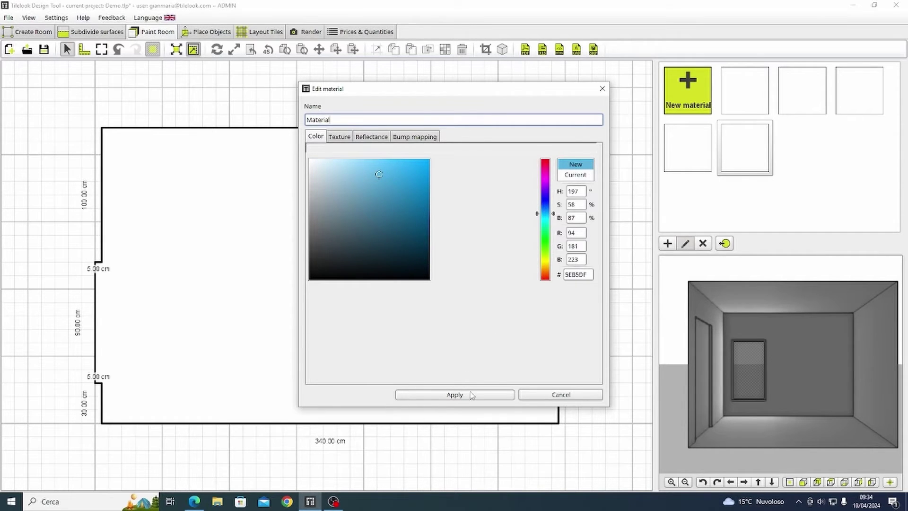
pyautogui.click(455, 394)
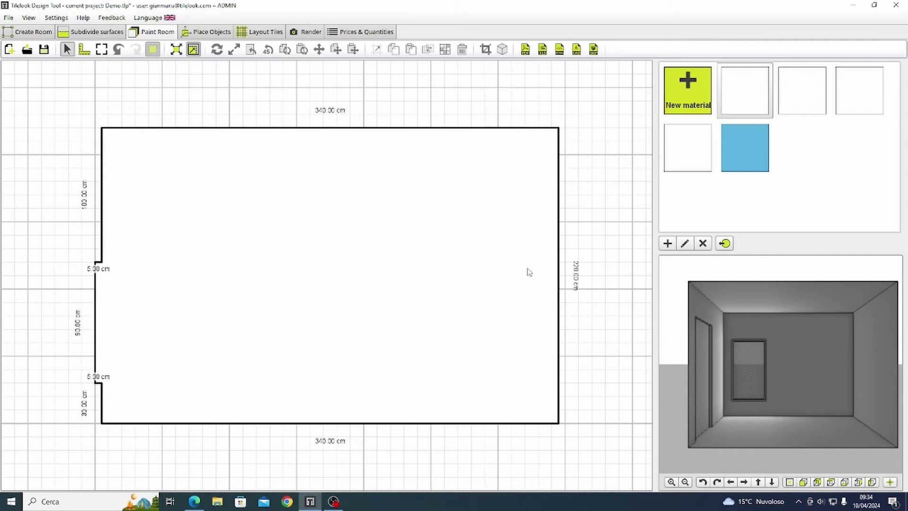
# - Paint the back wall's right section blue, then delete the blue material
pyautogui.click(805, 358)
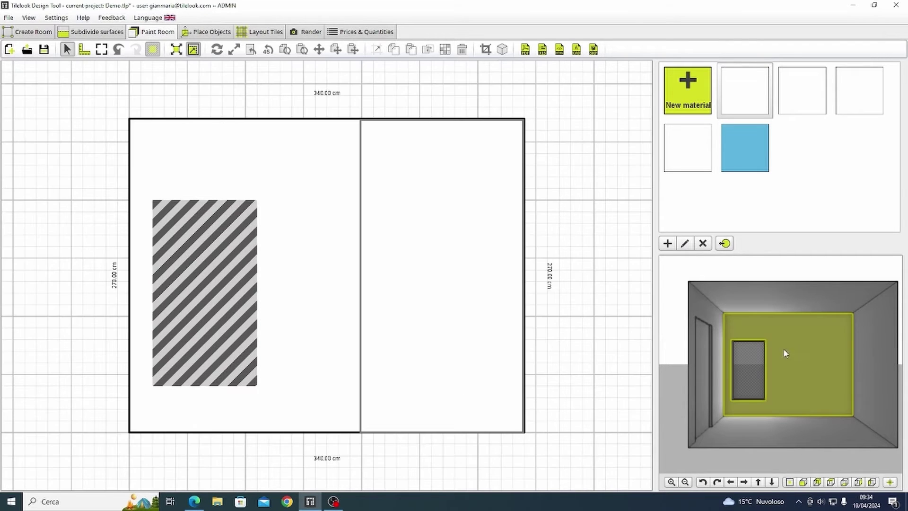
pyautogui.click(461, 214)
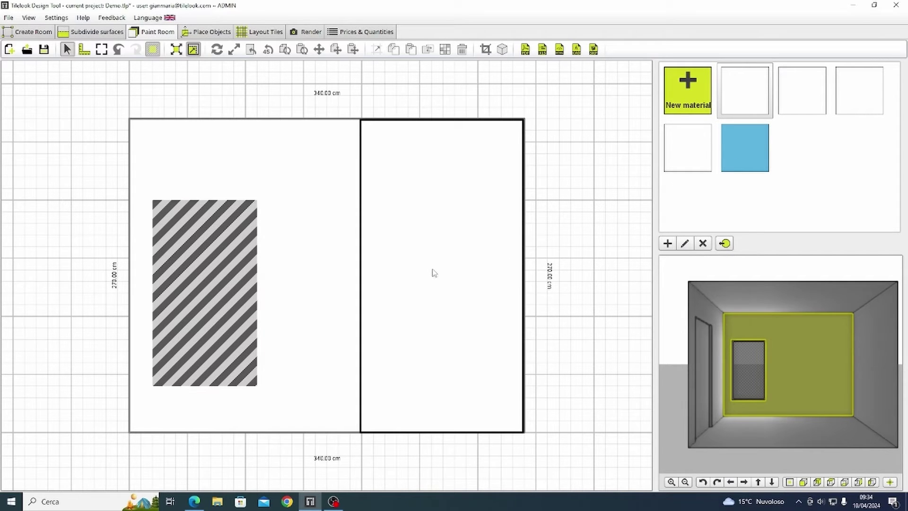
pyautogui.click(742, 145)
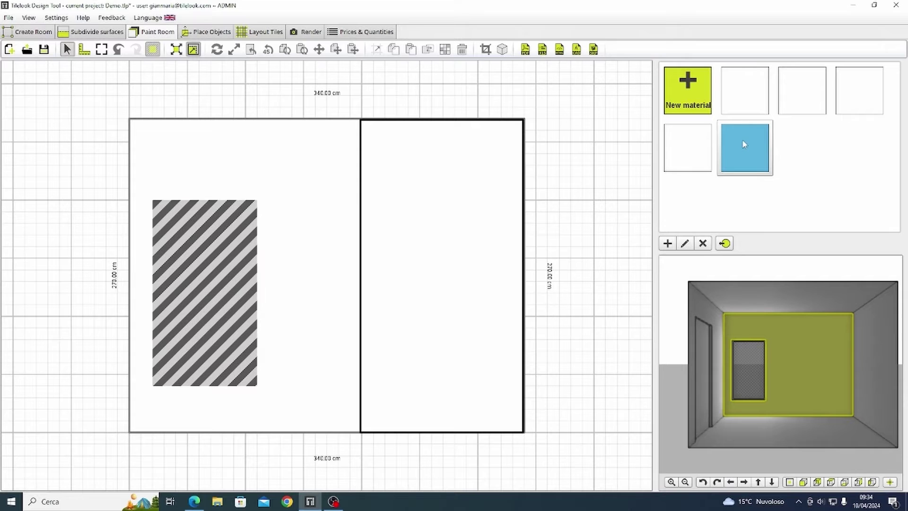
pyautogui.click(724, 243)
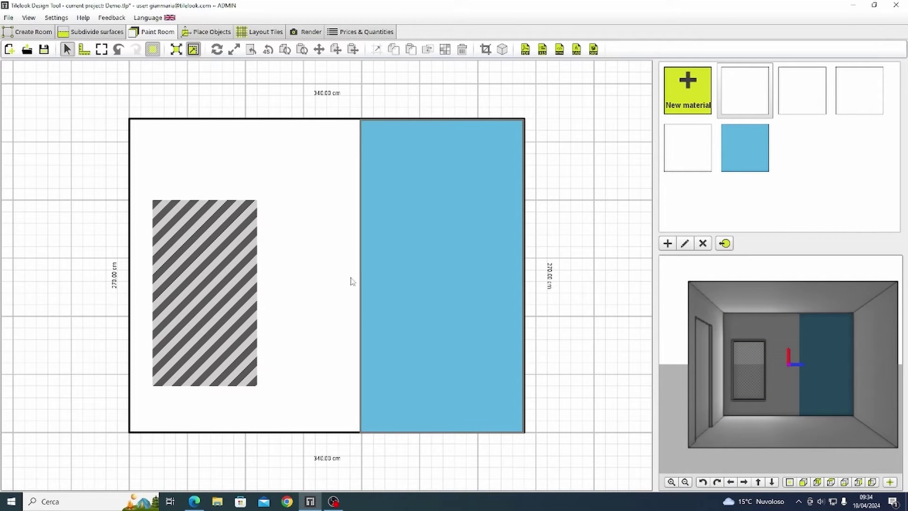
pyautogui.press('Delete')
pyautogui.click(433, 261)
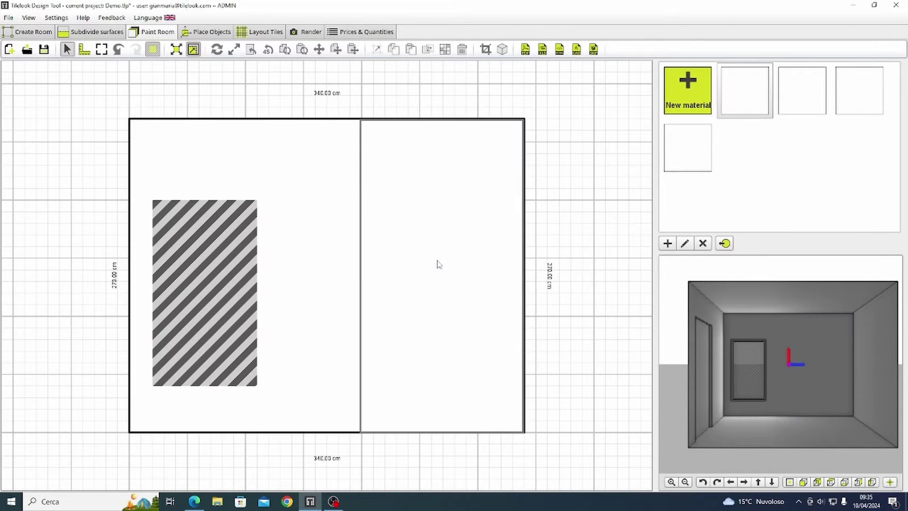
# - Select the floor, switch to Place Objects, and return to the steps PDF
pyautogui.click(772, 439)
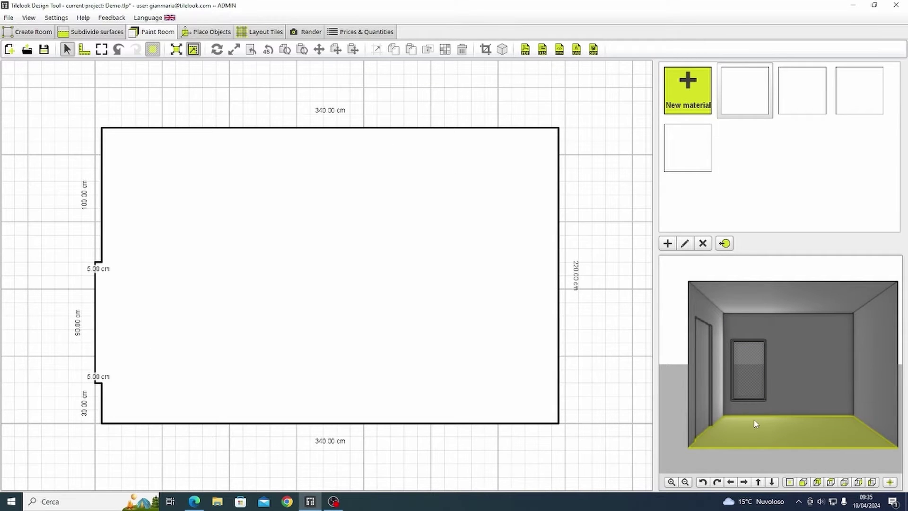
pyautogui.click(216, 31)
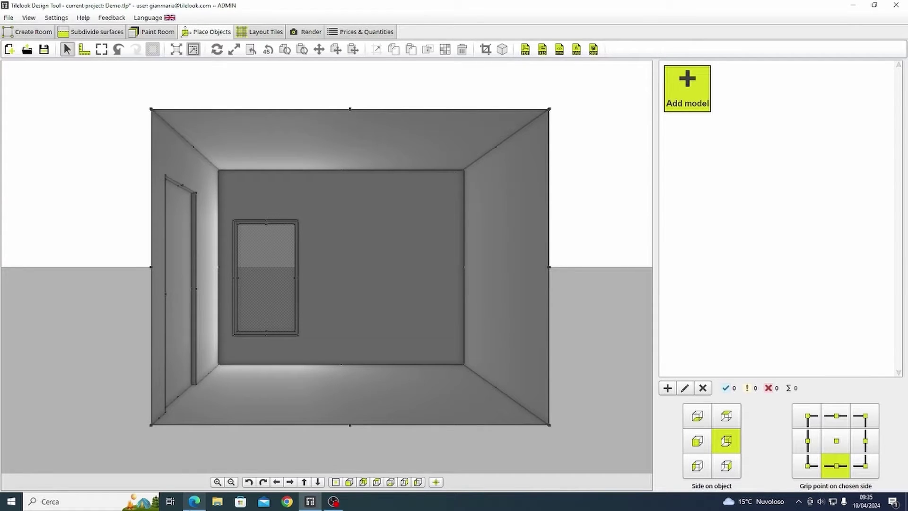
pyautogui.click(194, 502)
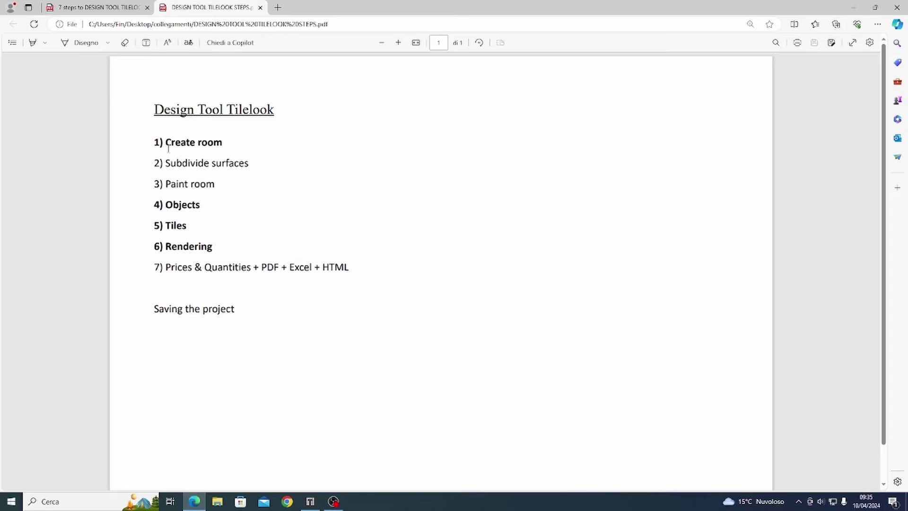
pyautogui.moveTo(169, 148); pyautogui.dragTo(223, 143)
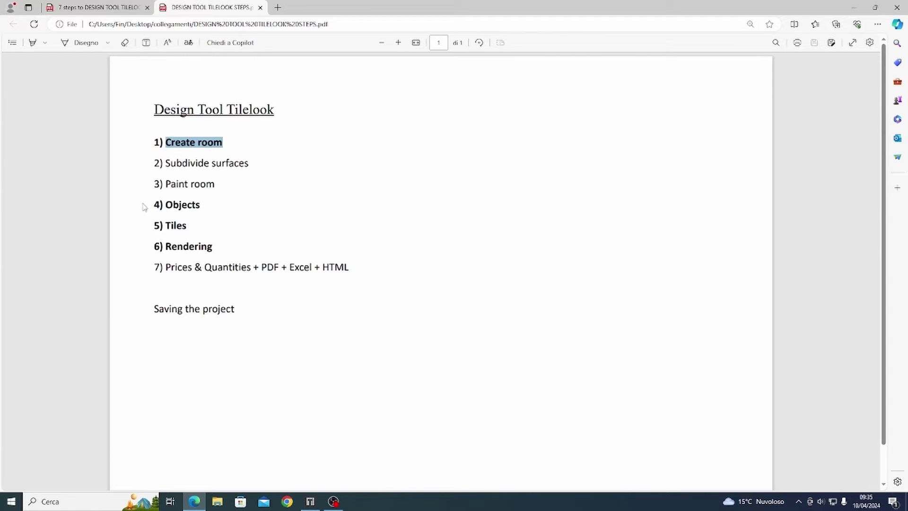
pyautogui.moveTo(164, 205); pyautogui.dragTo(222, 251)
pyautogui.click(219, 249)
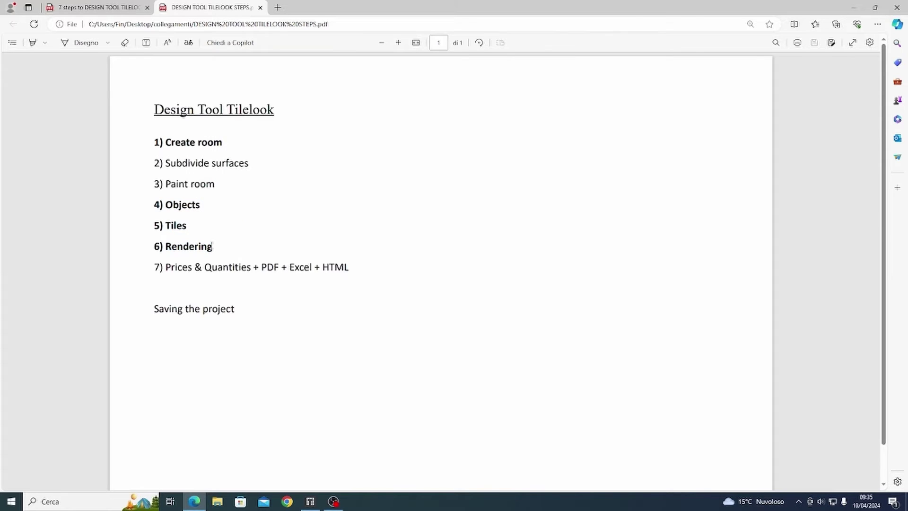
pyautogui.click(317, 505)
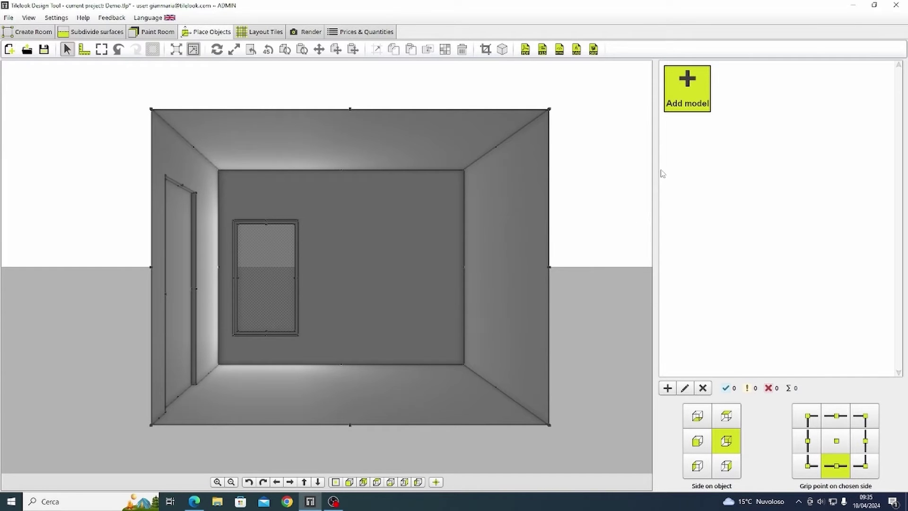
# - Show the Add model options: Tilelook library, Tilelook projects, 3D Warehouse, or file import
pyautogui.click(678, 108)
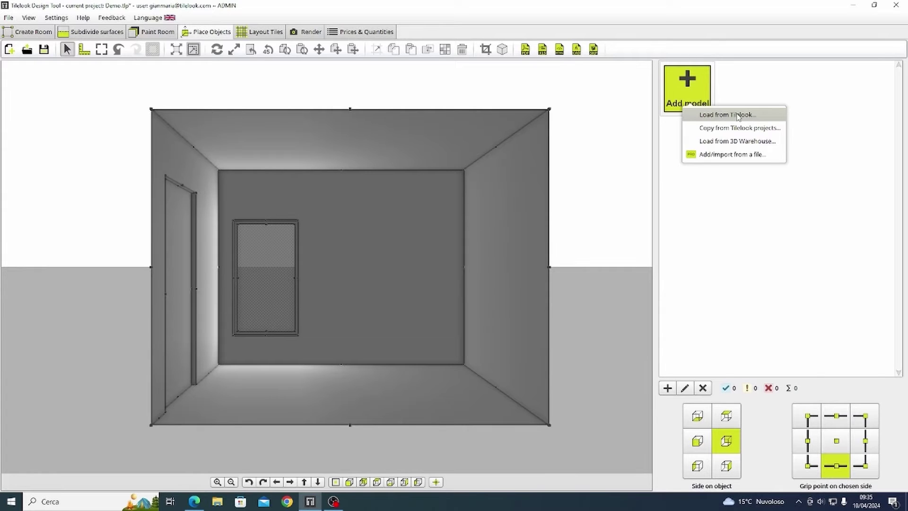
# - Browse the Tilelook catalogue's categories and wishlist, adding the 500.602.01.8_P toilet
pyautogui.click(737, 116)
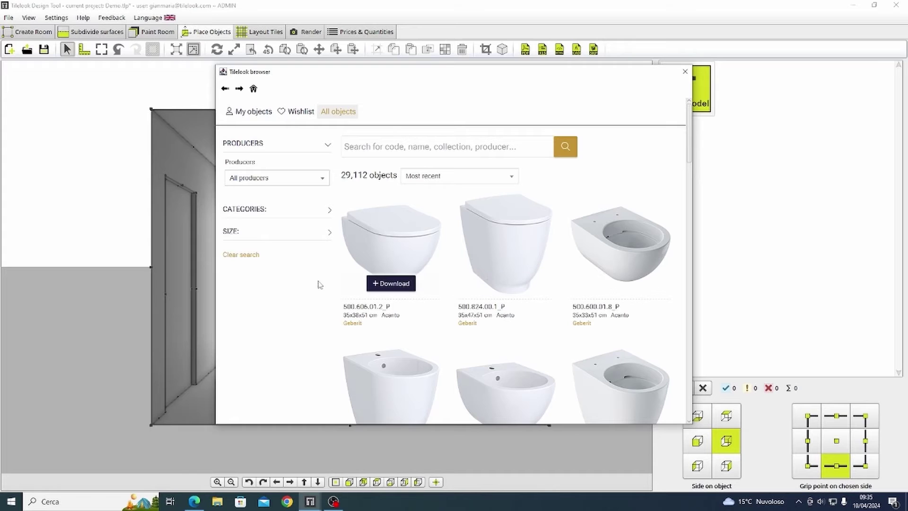
pyautogui.click(327, 210)
pyautogui.click(282, 243)
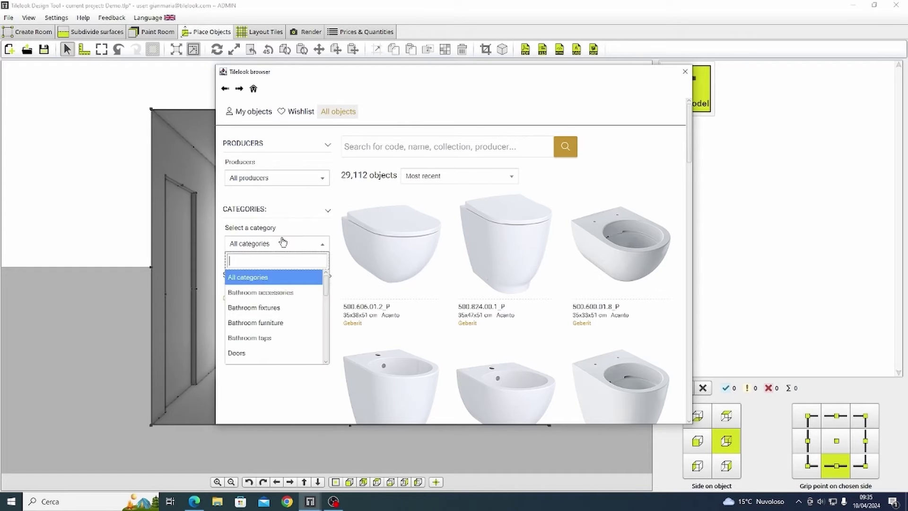
pyautogui.scroll(-10, 286, 296)
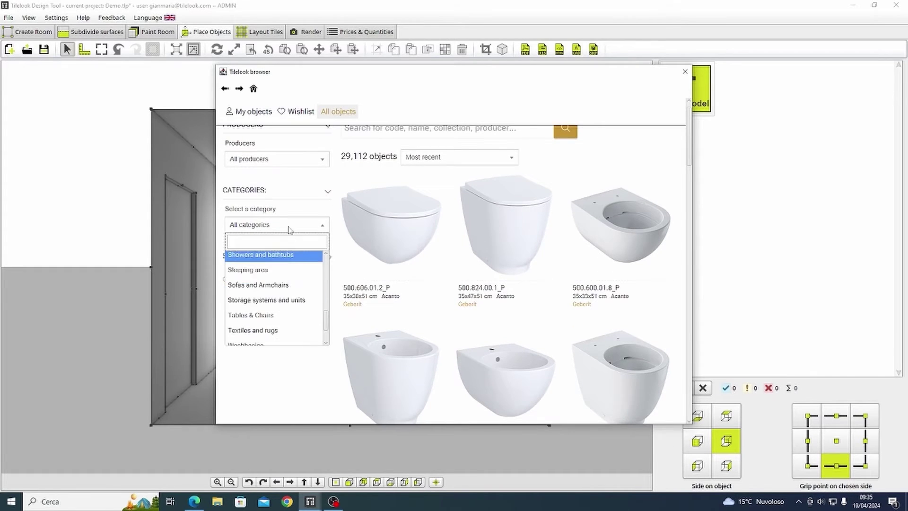
pyautogui.scroll(-15, 290, 230)
pyautogui.scroll(15, 290, 230)
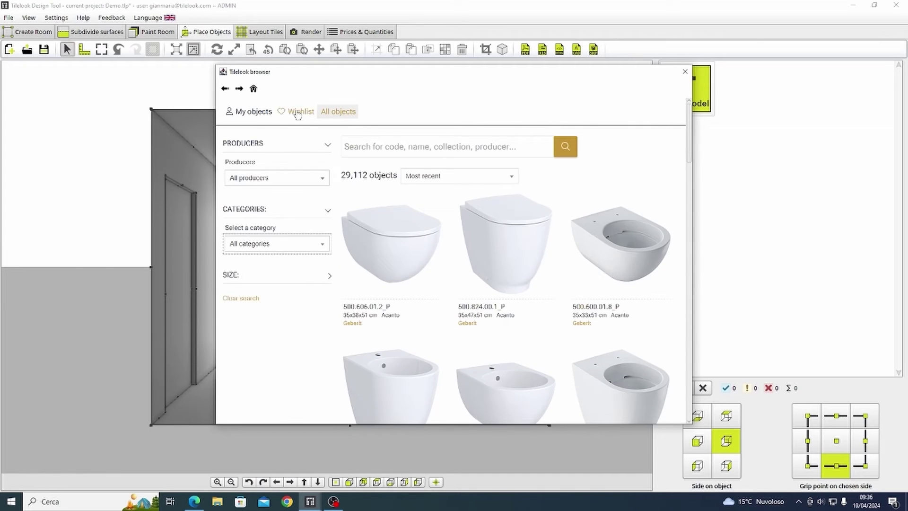
pyautogui.click(297, 113)
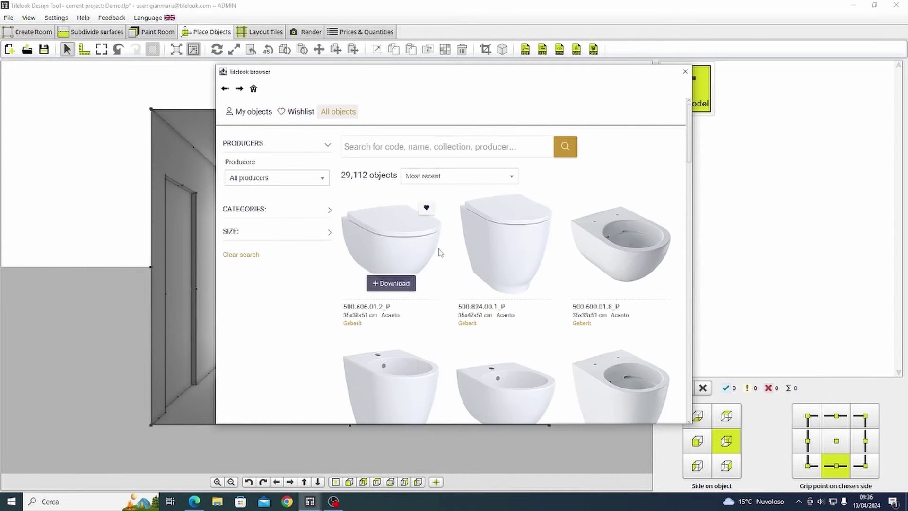
pyautogui.scroll(-1, 439, 251)
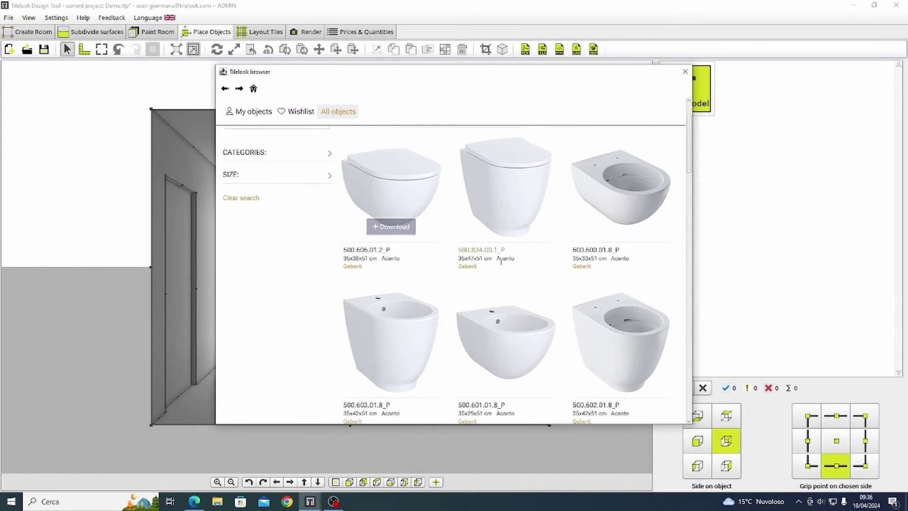
pyautogui.click(655, 306)
# - Download the Foglio 90x160 shower tray, sliding enclosure, GALAXY_03 furniture, bodiam 48 lamp, H01 window and scorrevole moderno door
pyautogui.scroll(-1, 628, 318)
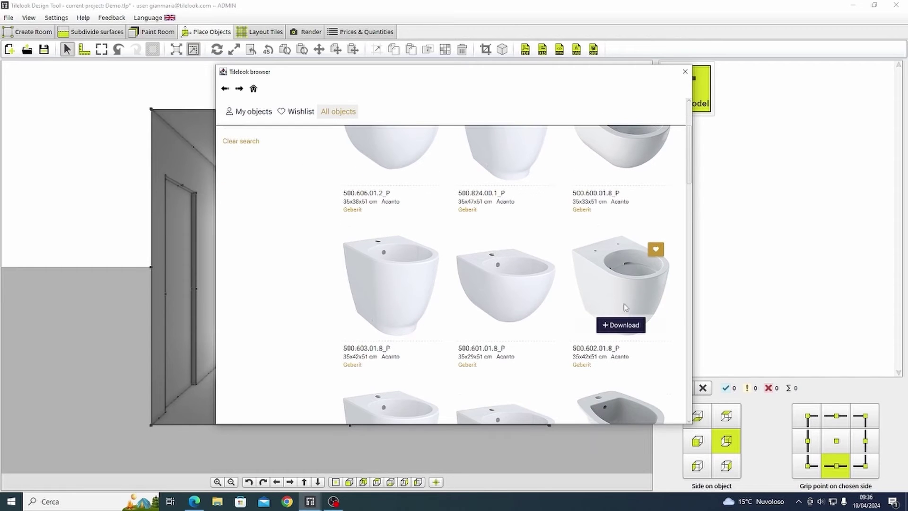
pyautogui.scroll(2, 424, 252)
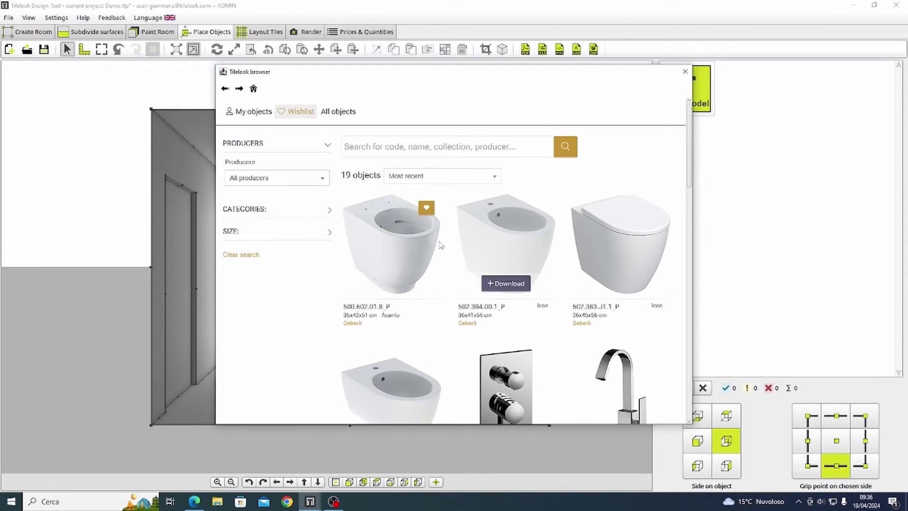
pyautogui.scroll(-2, 434, 223)
pyautogui.scroll(-4, 434, 222)
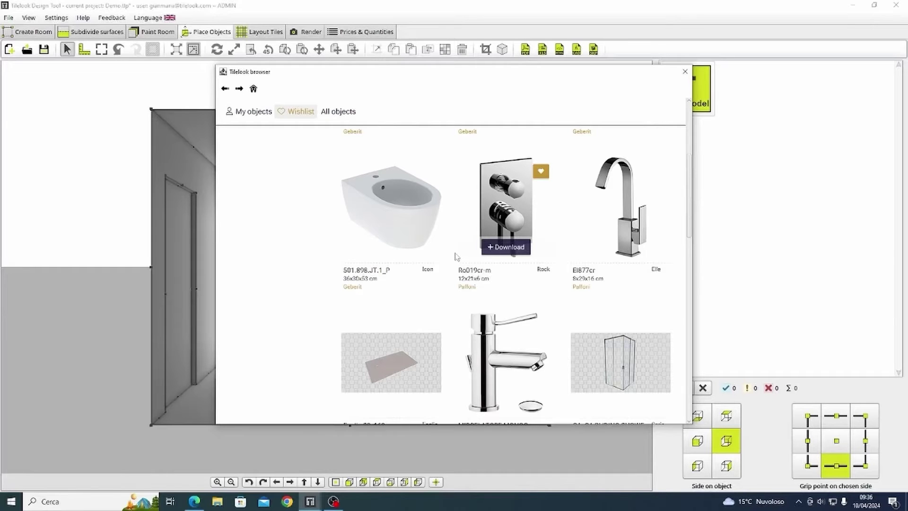
pyautogui.scroll(-2, 444, 269)
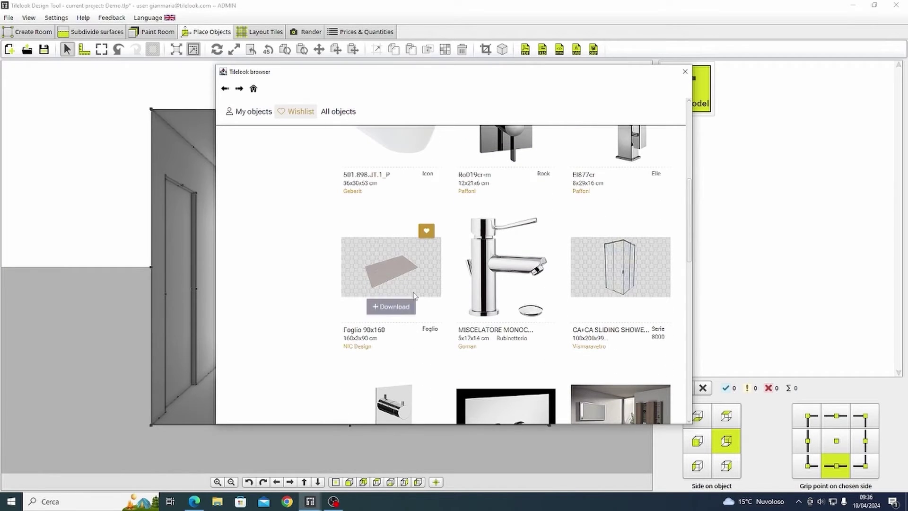
pyautogui.click(391, 306)
pyautogui.click(619, 308)
pyautogui.scroll(-1, 458, 258)
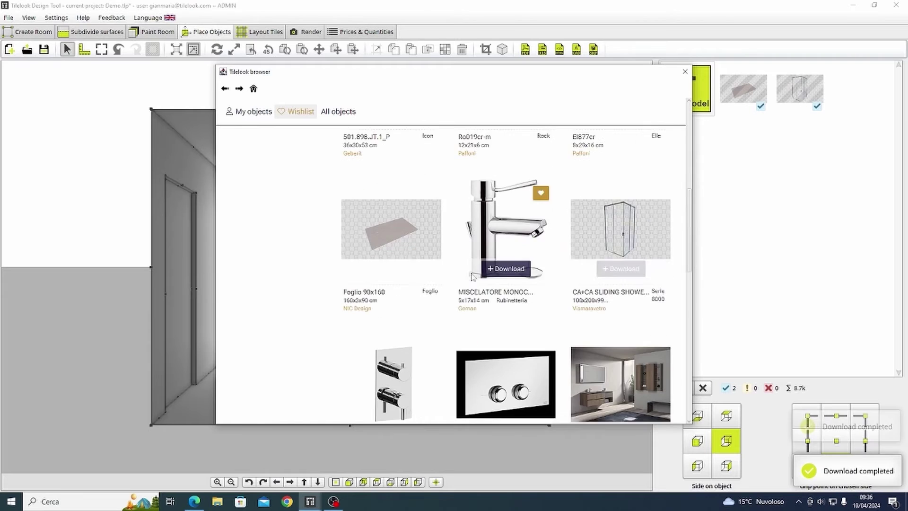
pyautogui.scroll(-2, 456, 258)
pyautogui.click(619, 326)
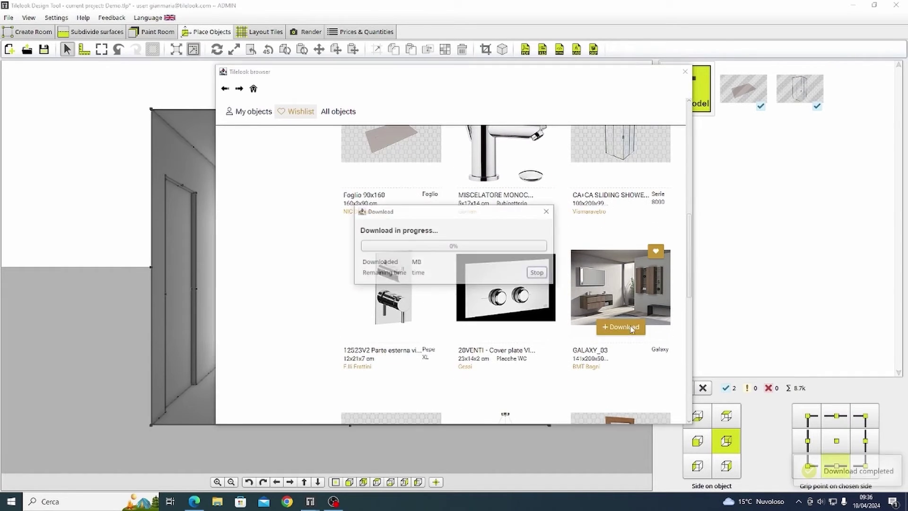
pyautogui.scroll(-3, 497, 280)
pyautogui.click(495, 322)
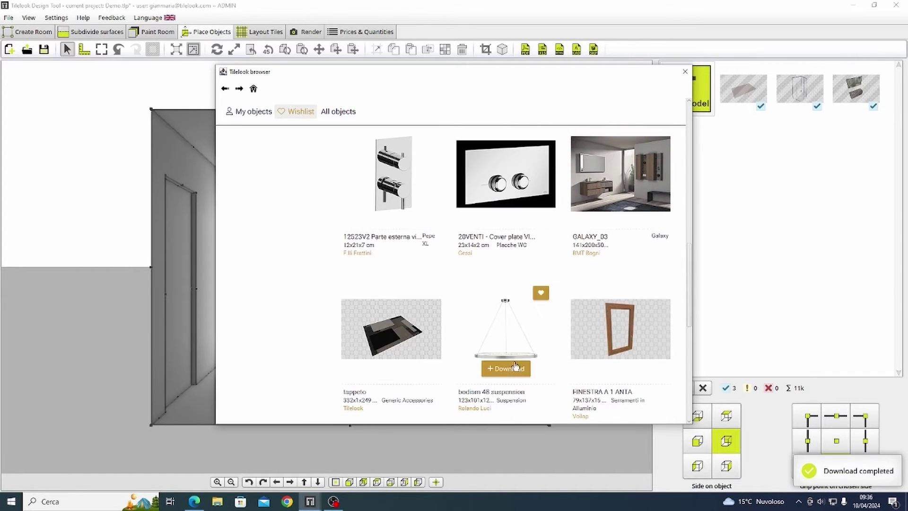
pyautogui.scroll(-6, 396, 302)
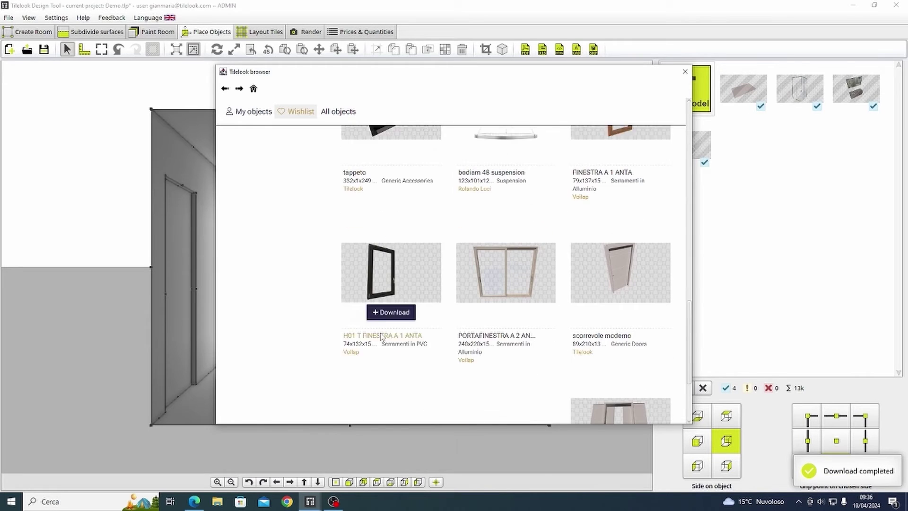
pyautogui.click(396, 296)
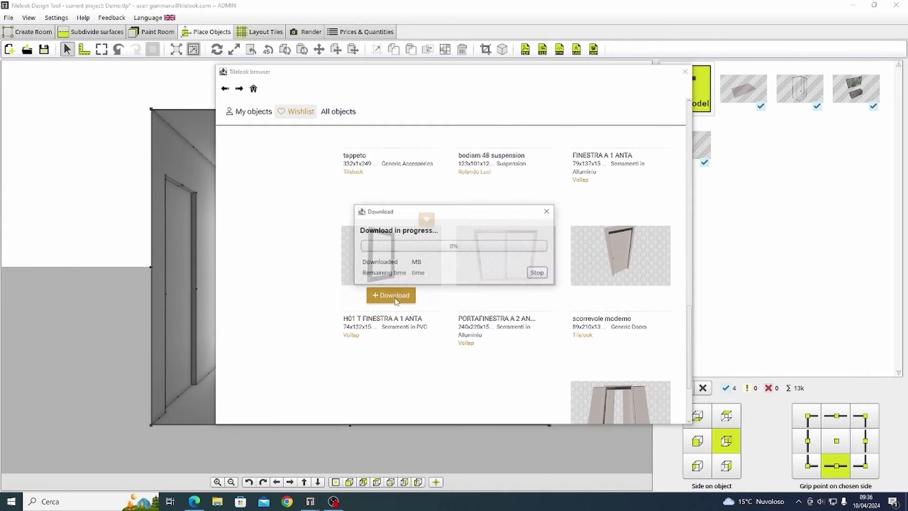
pyautogui.click(621, 294)
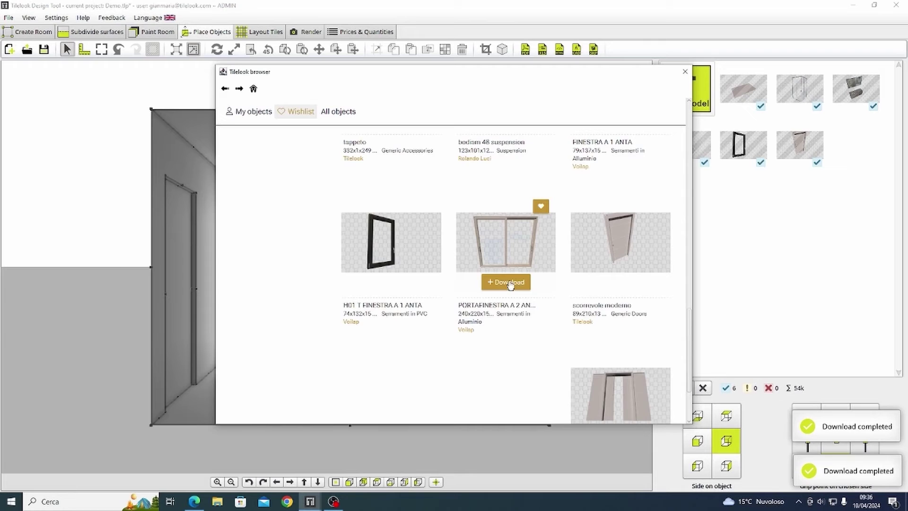
# - Download another sanitary fixture, the bidet and the basin mixer tap from the wishlist
pyautogui.scroll(-2, 561, 295)
pyautogui.scroll(10, 561, 295)
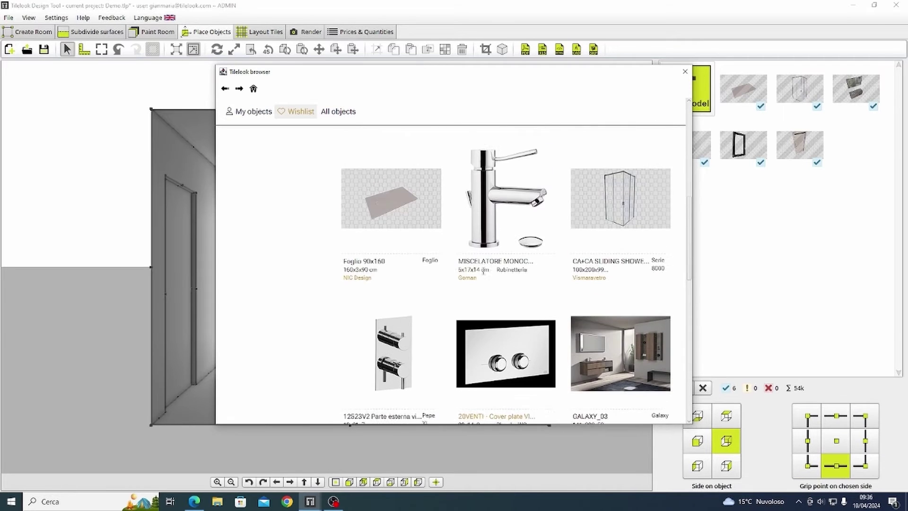
pyautogui.scroll(3, 489, 268)
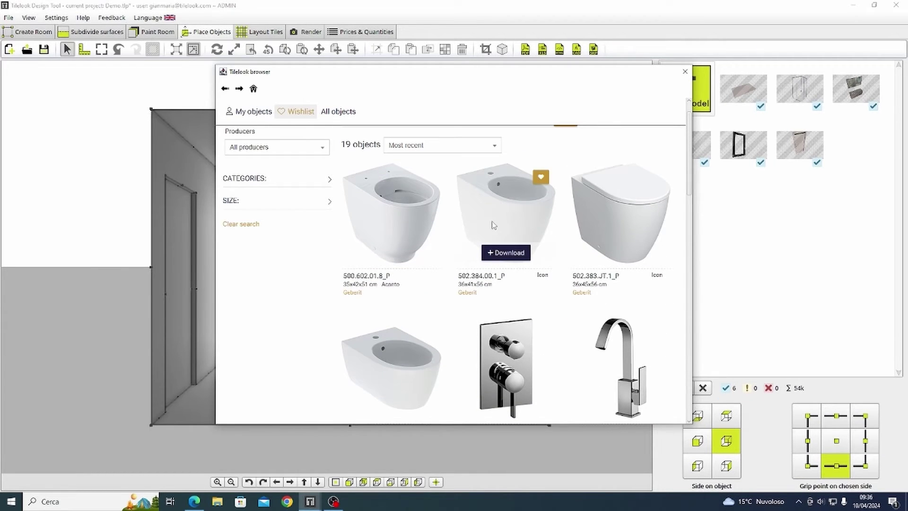
pyautogui.click(620, 252)
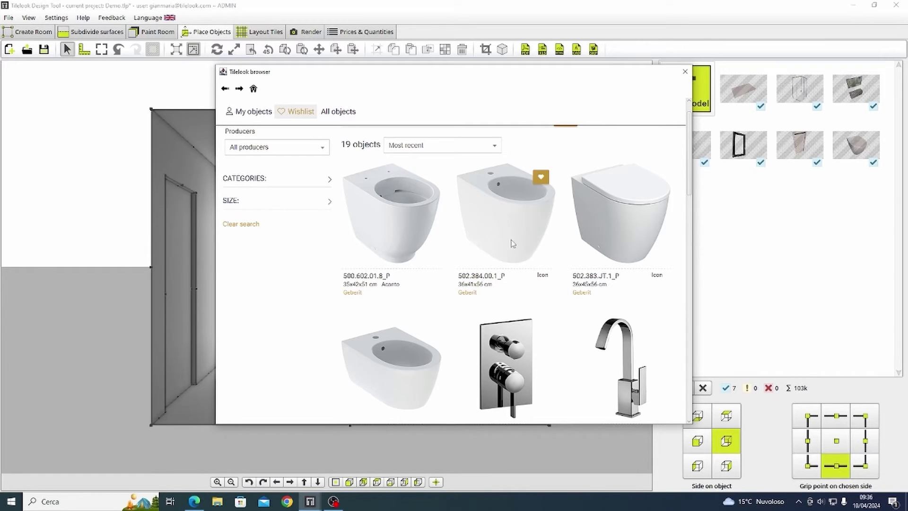
pyautogui.click(512, 254)
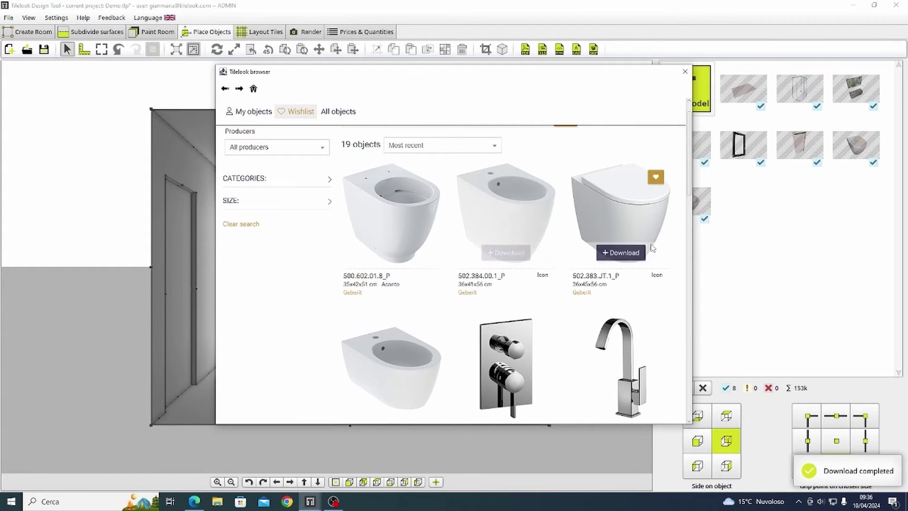
pyautogui.scroll(-1, 355, 295)
pyautogui.scroll(-2, 355, 295)
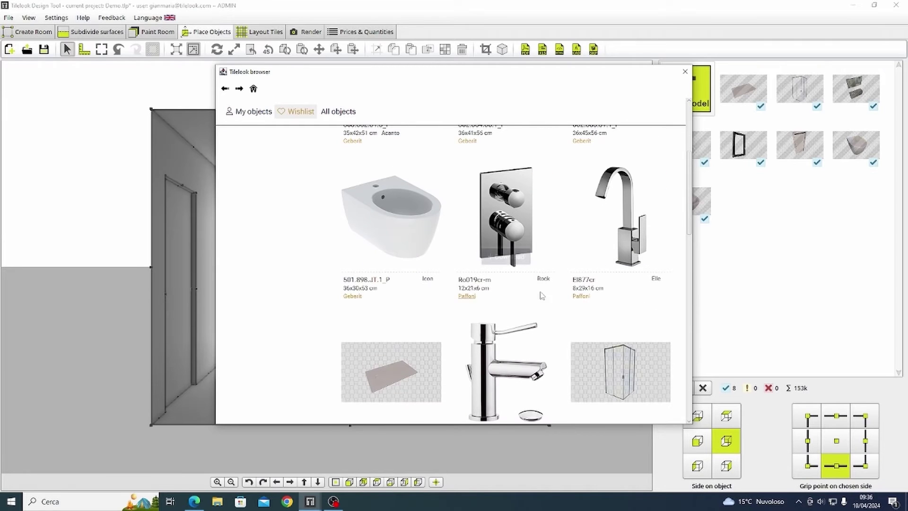
pyautogui.moveTo(503, 337)
pyautogui.scroll(-1, 503, 337)
pyautogui.click(510, 390)
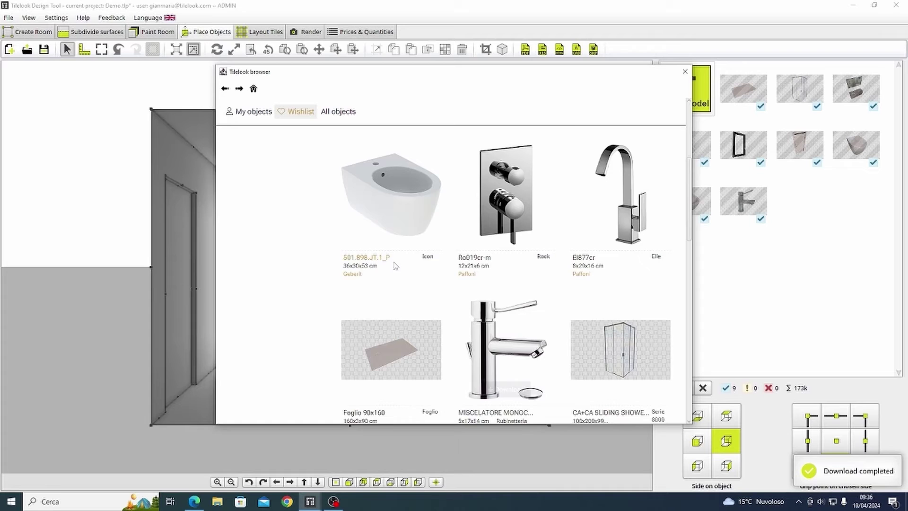
pyautogui.scroll(-1, 394, 265)
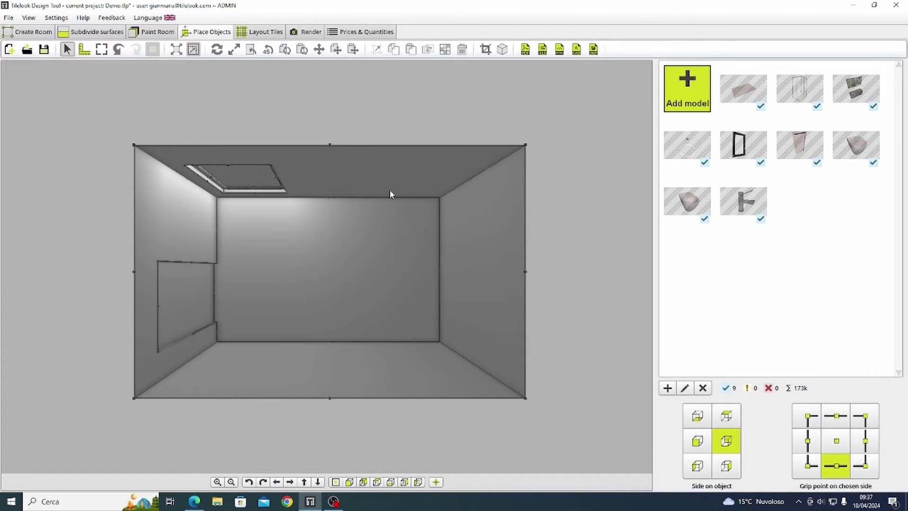
pyautogui.scroll(2, 310, 222)
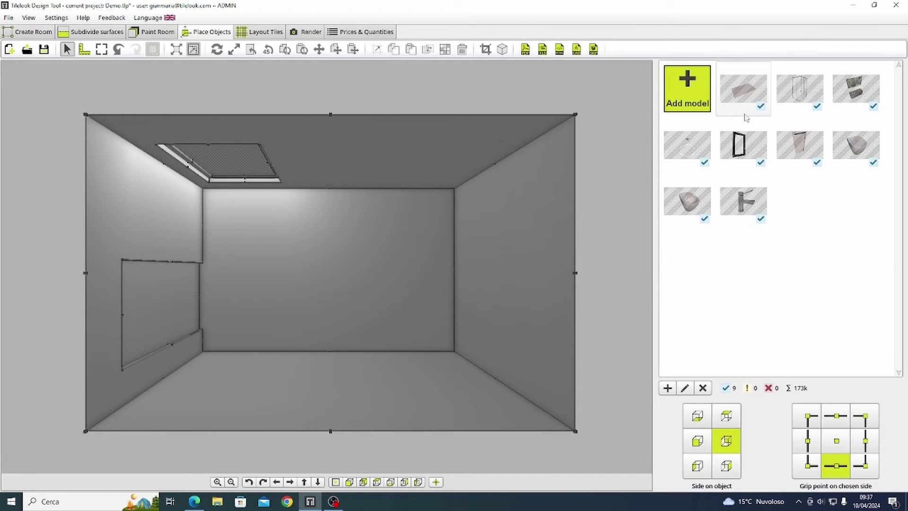
# - Place the H01 T FINESTRA A 1 ANTA window and bring up its 74.1 × 131.9 × 14.8 cm size settings
pyautogui.click(743, 144)
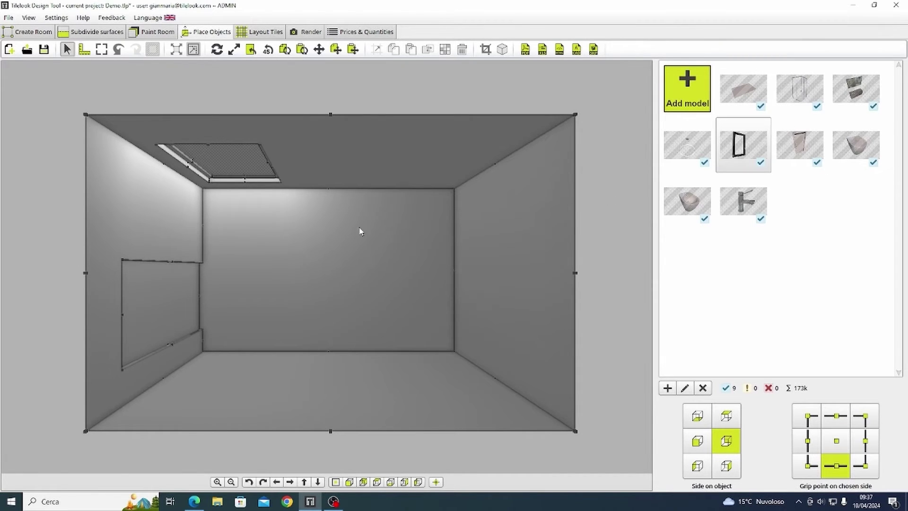
pyautogui.doubleClick(730, 150)
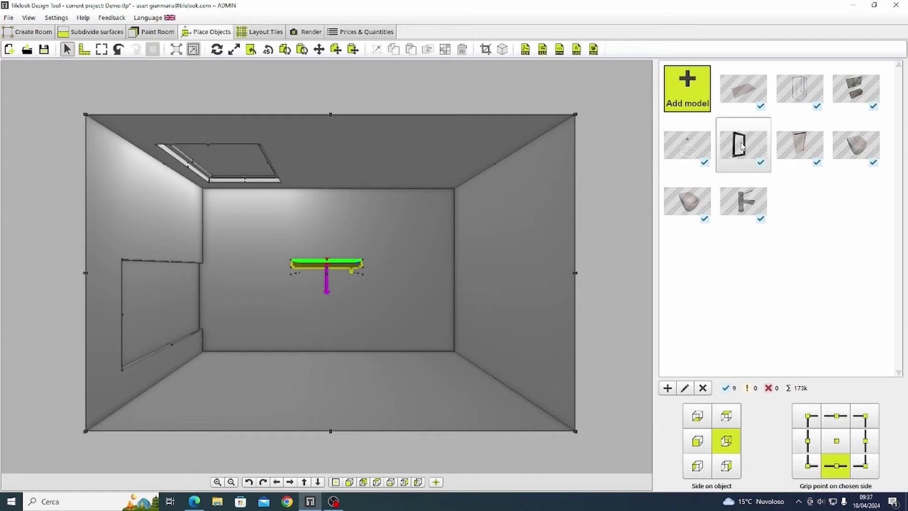
pyautogui.click(243, 178)
pyautogui.scroll(2, 243, 221)
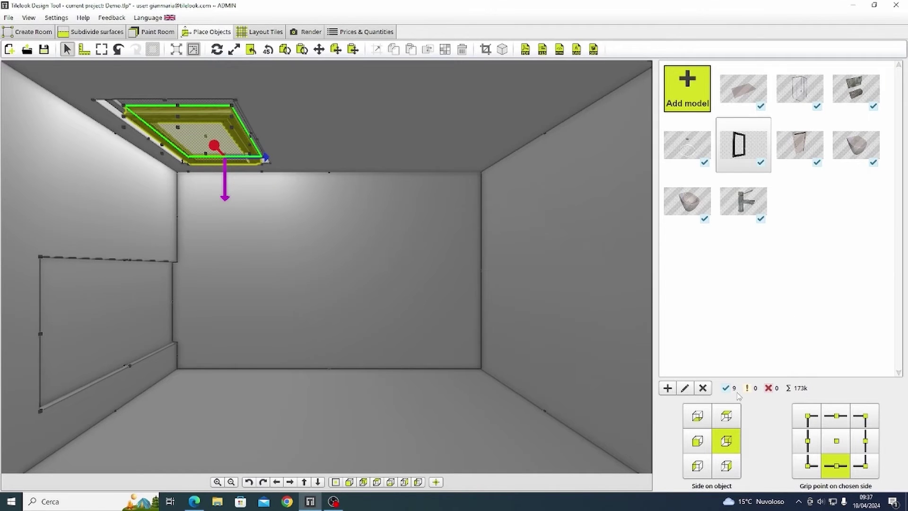
pyautogui.click(685, 388)
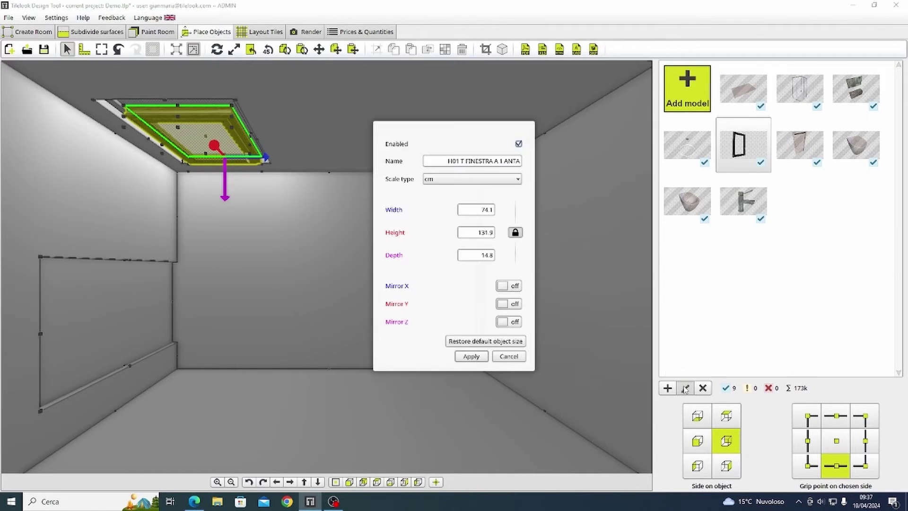
# - Resize the window to 90 cm wide and 160 cm high, keeping its 14.8 cm depth
pyautogui.doubleClick(476, 209)
pyautogui.write('90')
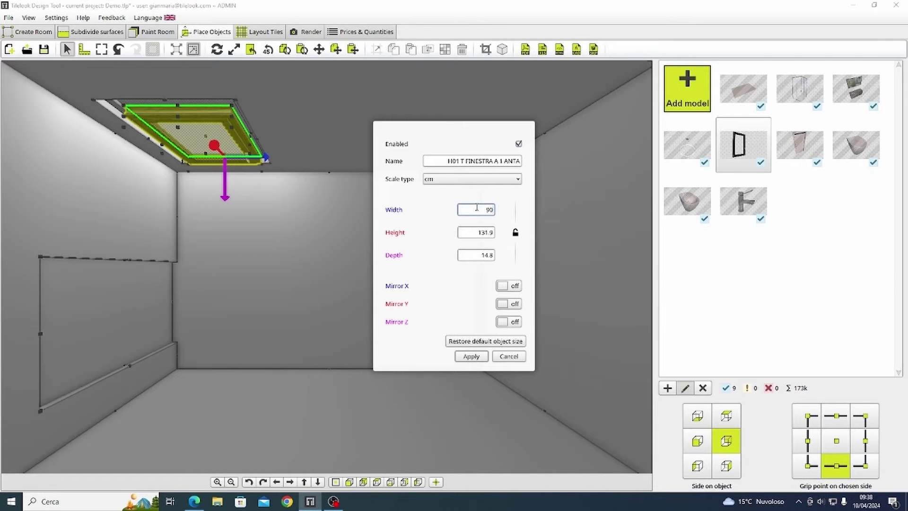
pyautogui.click(475, 232)
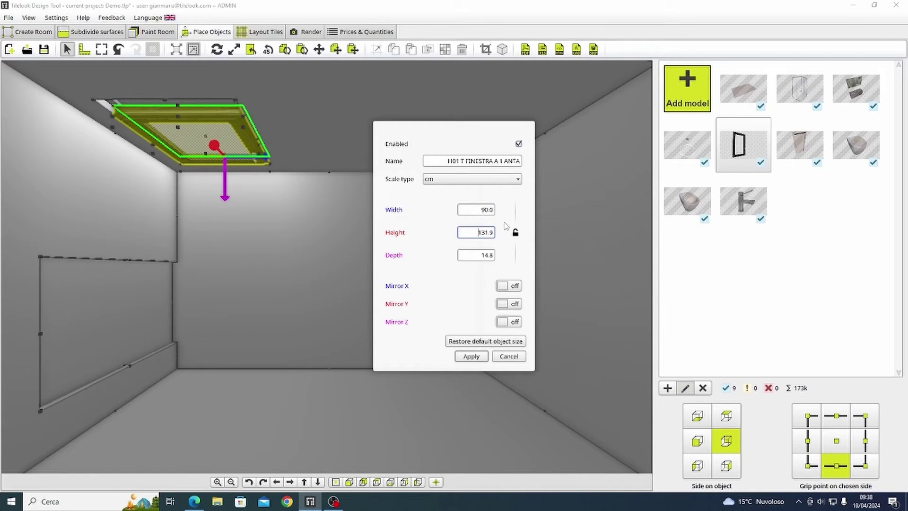
pyautogui.hotkey('shift', 'Right')
pyautogui.hotkey('shift', 'Right')
pyautogui.doubleClick(490, 232)
pyautogui.write('16')
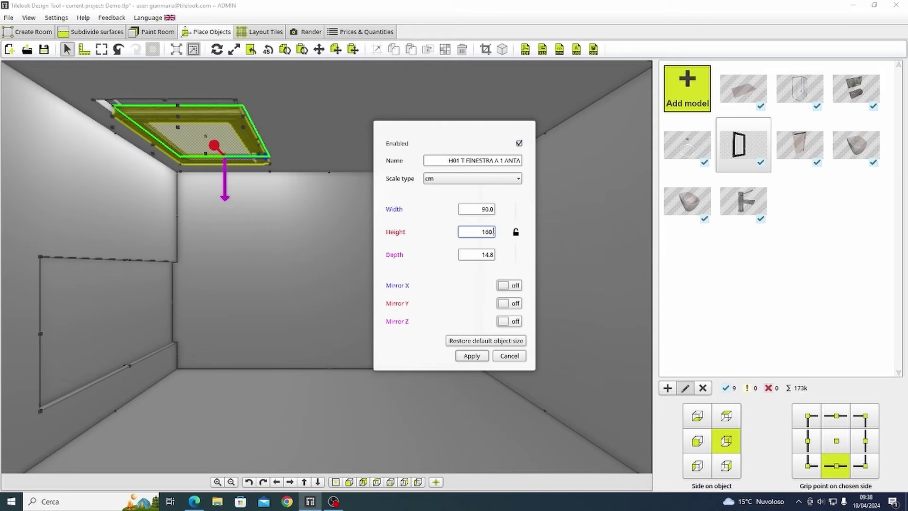
pyautogui.write('0.0')
pyautogui.click(472, 356)
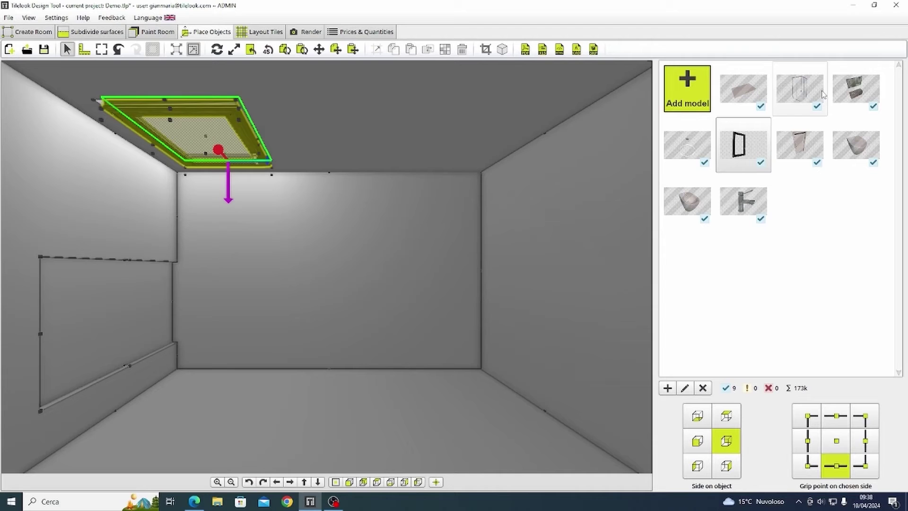
# - Push the toilet against the back wall and shift it right using Move object and dragging
pyautogui.click(320, 241)
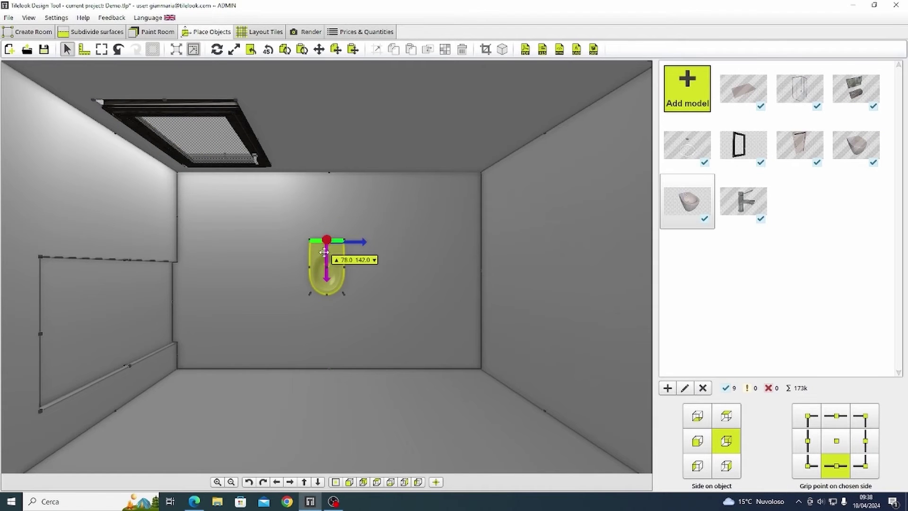
pyautogui.moveTo(325, 252); pyautogui.dragTo(331, 176)
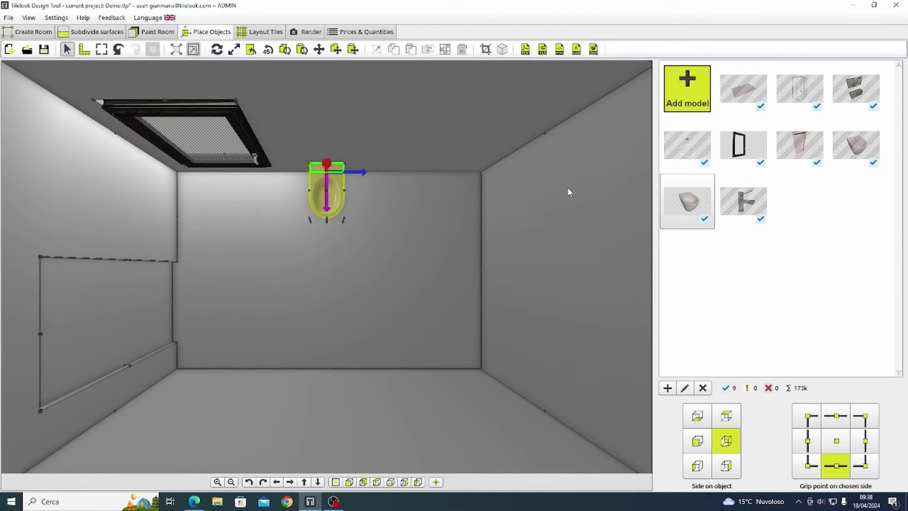
pyautogui.click(234, 49)
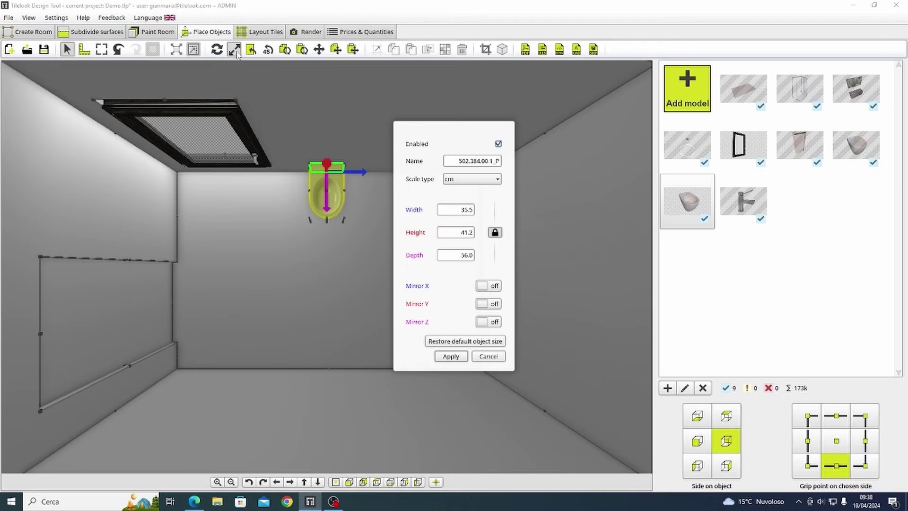
pyautogui.click(488, 356)
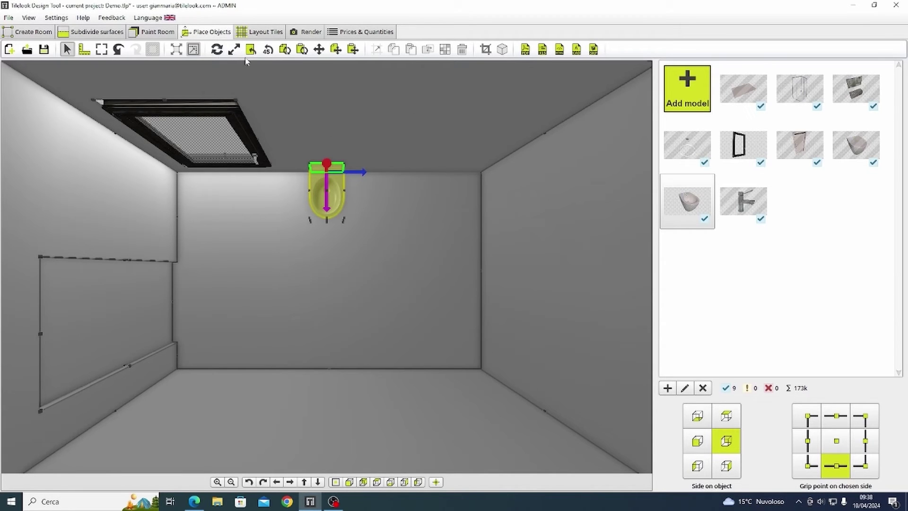
pyautogui.click(319, 49)
pyautogui.click(407, 254)
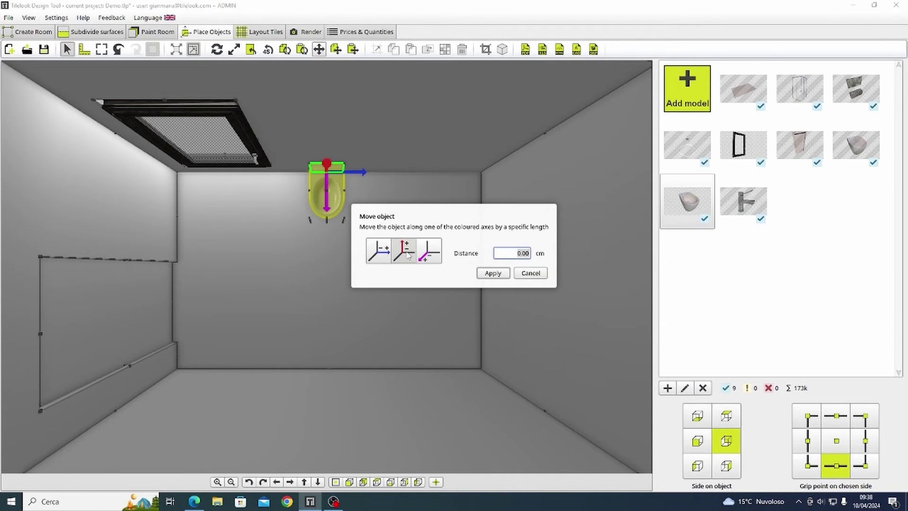
pyautogui.click(510, 252)
pyautogui.click(500, 276)
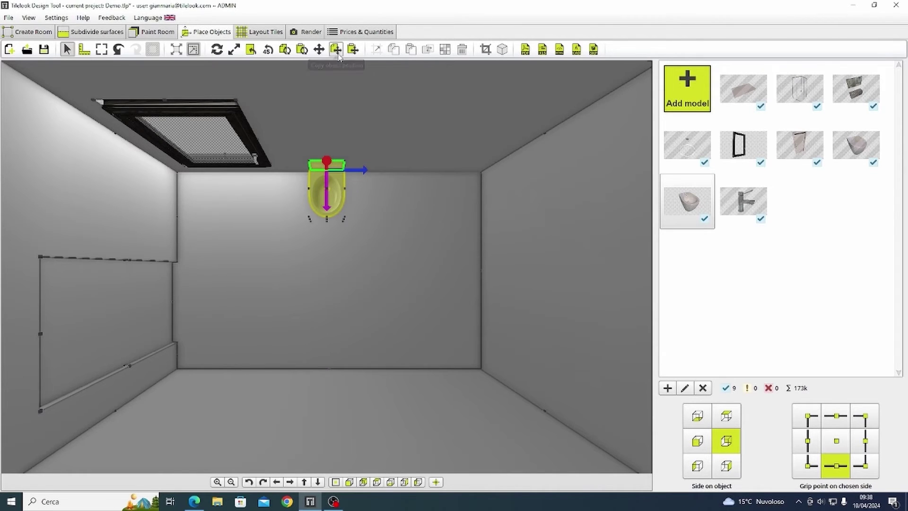
pyautogui.moveTo(851, 148)
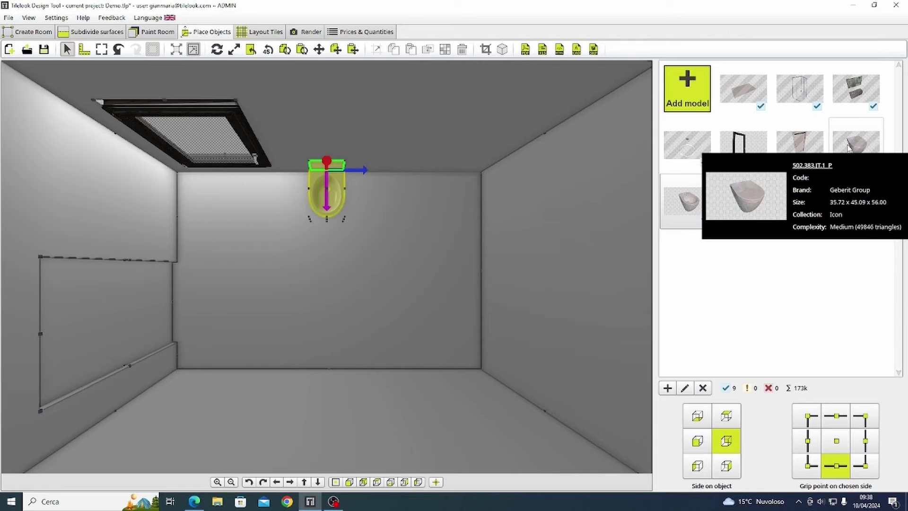
pyautogui.moveTo(333, 171); pyautogui.dragTo(410, 172)
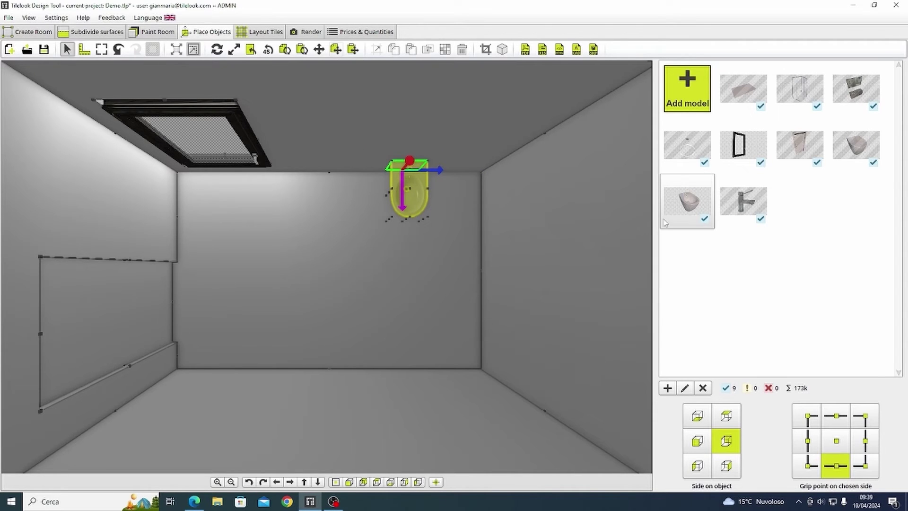
# - Add the bidet and set it against the back wall beside the toilet
pyautogui.moveTo(855, 144); pyautogui.dragTo(326, 267)
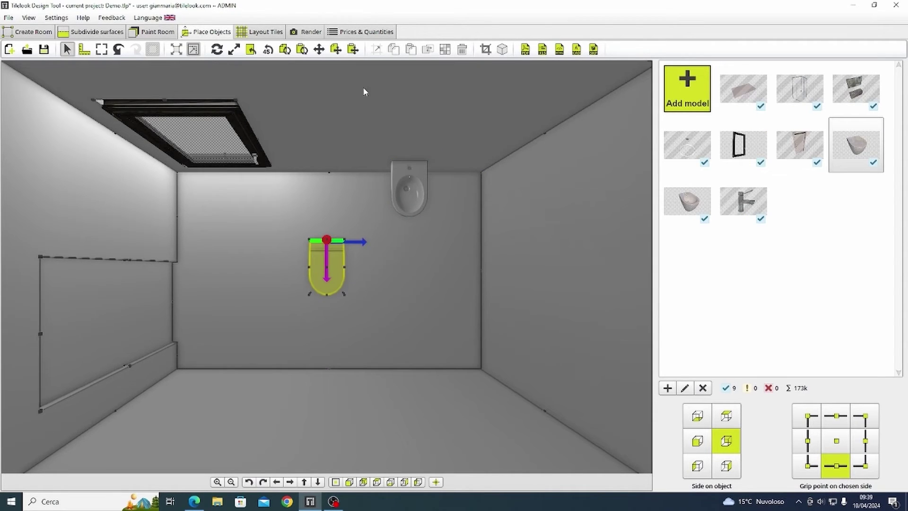
pyautogui.click(352, 49)
pyautogui.moveTo(400, 170); pyautogui.dragTo(334, 172)
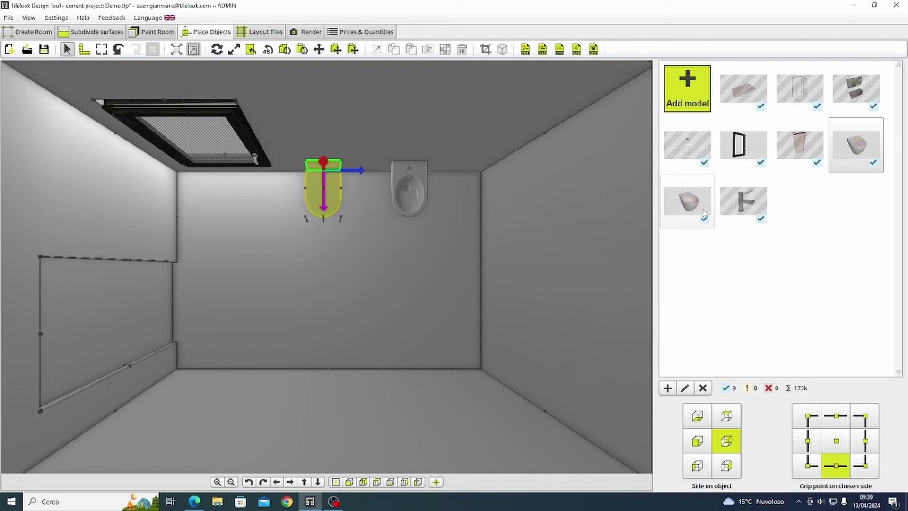
# - Add the vanity unit, rotate it 45° twice and pull it toward the front wall
pyautogui.click(856, 90)
pyautogui.click(336, 344)
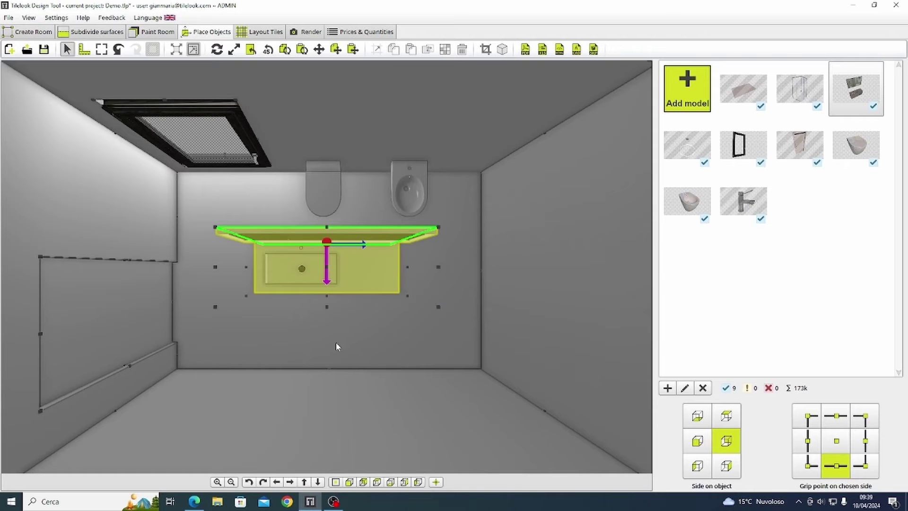
pyautogui.click(268, 49)
pyautogui.click(268, 49)
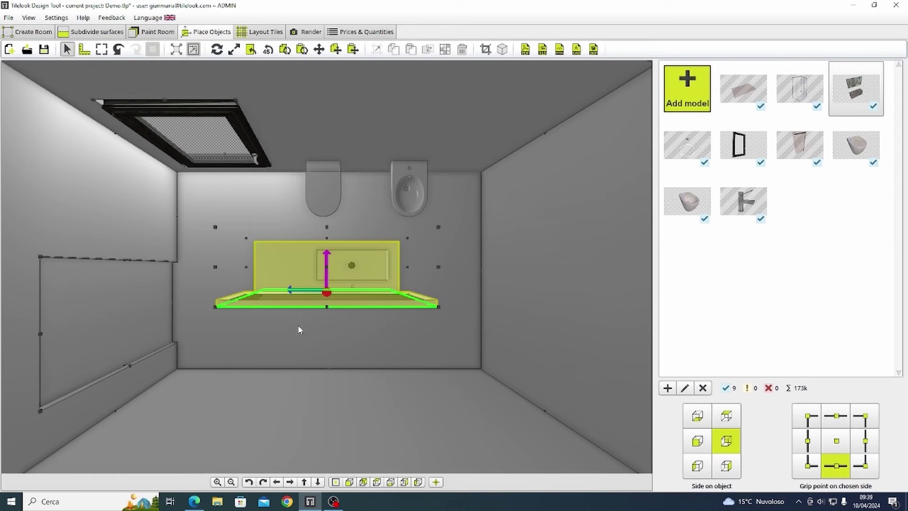
pyautogui.moveTo(328, 259); pyautogui.dragTo(298, 369)
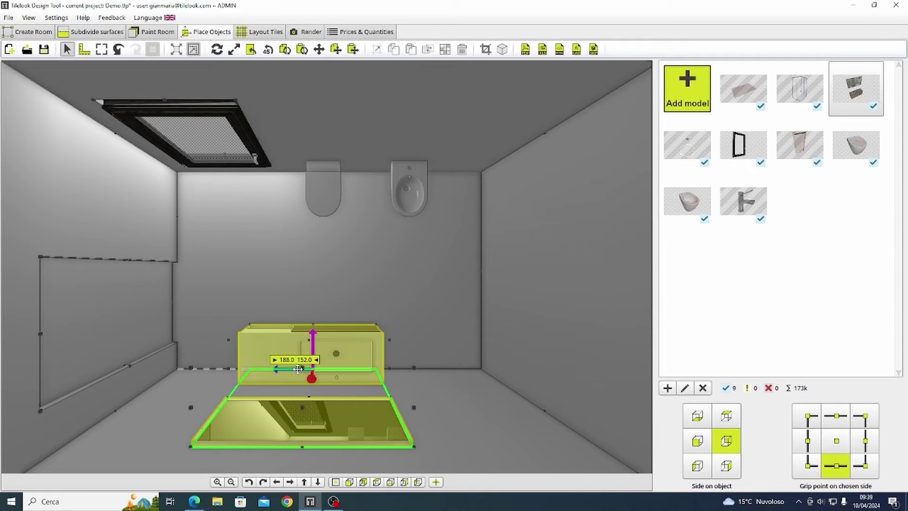
# - Place the Foglio 90x160 tray, rotated 90° and 180° with bottom-left grip, along the right wall
pyautogui.click(355, 239)
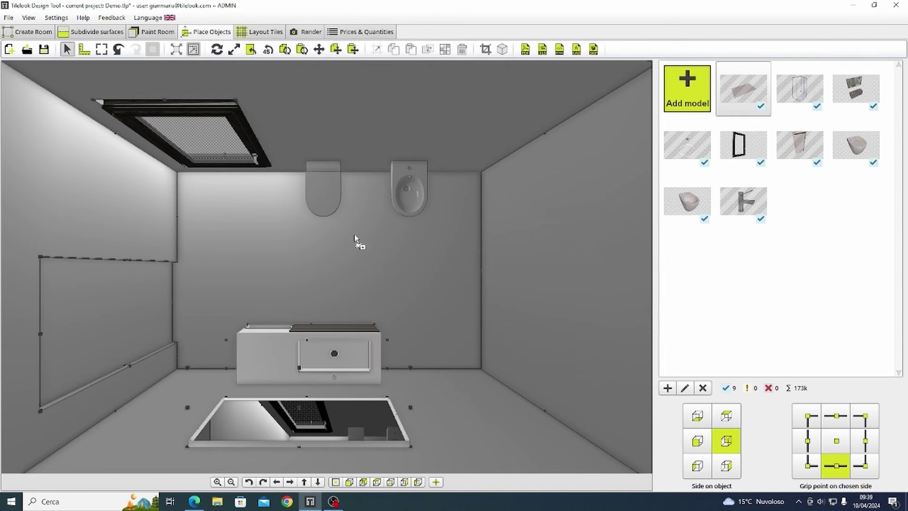
pyautogui.click(347, 258)
pyautogui.click(268, 49)
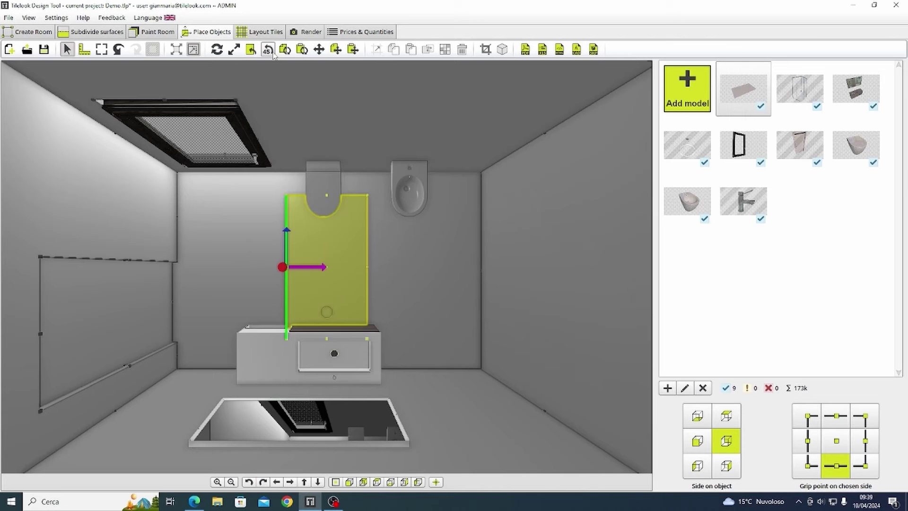
pyautogui.moveTo(317, 272); pyautogui.dragTo(434, 271)
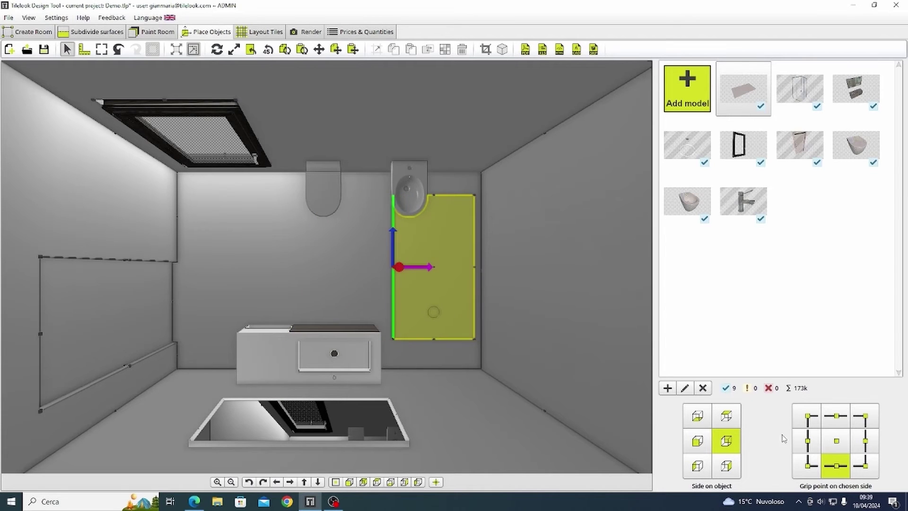
pyautogui.click(836, 416)
pyautogui.click(808, 466)
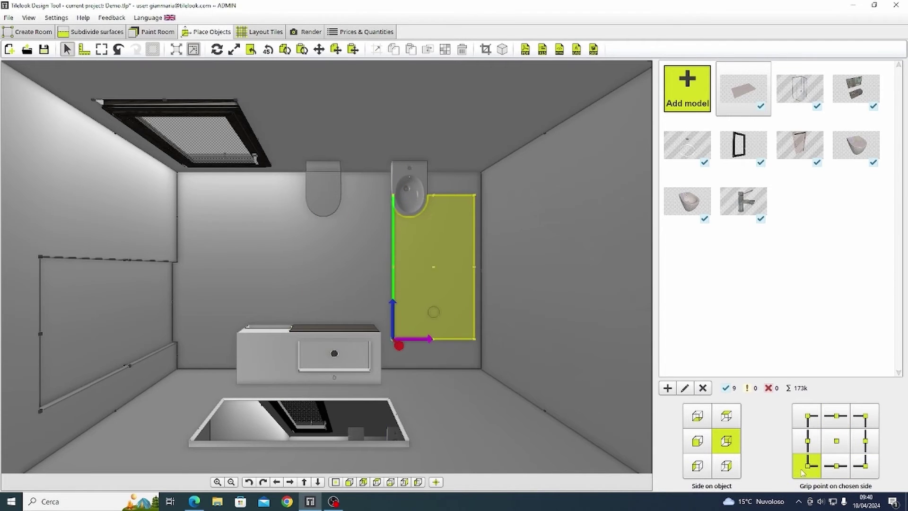
pyautogui.click(267, 49)
pyautogui.moveTo(479, 232); pyautogui.dragTo(481, 266)
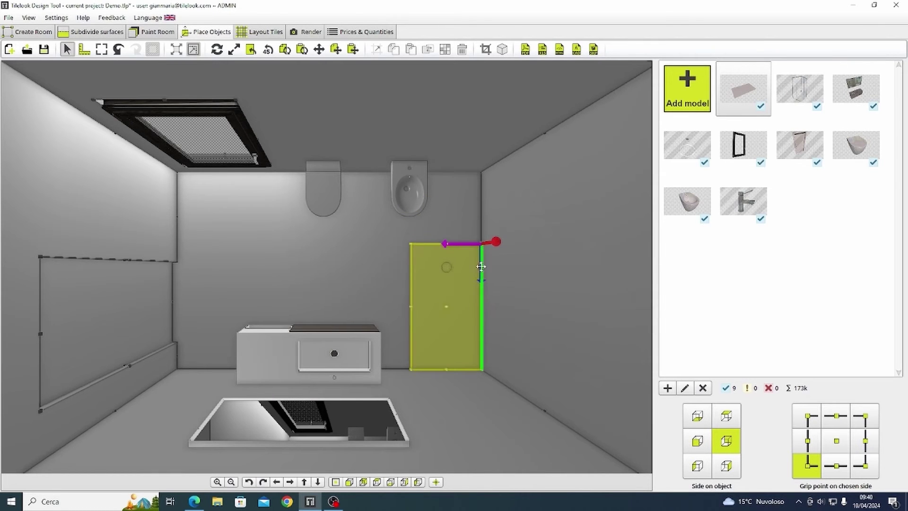
# - Add the sliding shower enclosure, flip its orientation and move it over the shower tray
pyautogui.click(809, 90)
pyautogui.click(251, 50)
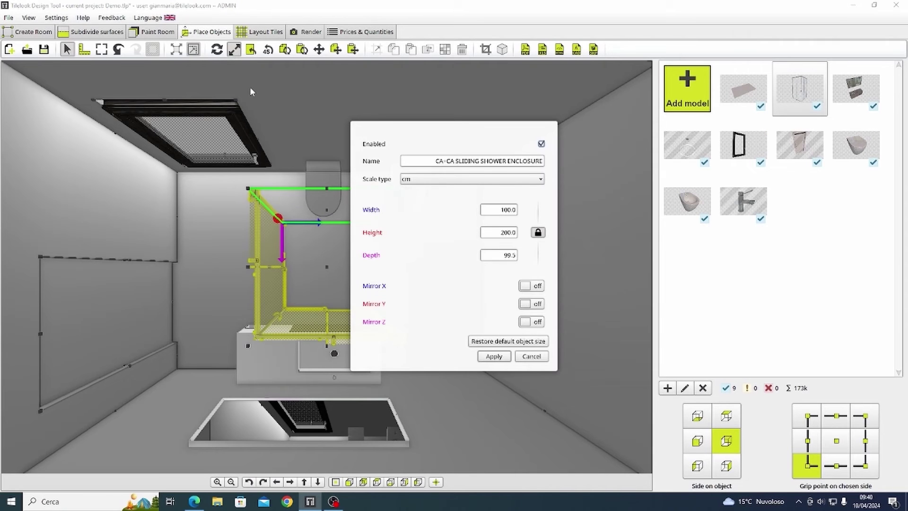
pyautogui.click(531, 307)
pyautogui.click(492, 354)
pyautogui.moveTo(399, 240); pyautogui.dragTo(486, 241)
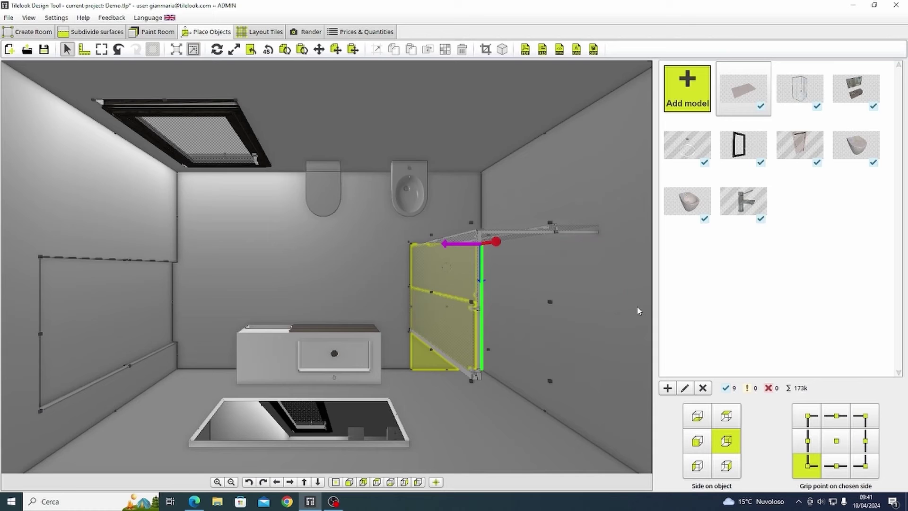
# - Reduce the shower enclosure's width in its size properties and apply it
pyautogui.click(686, 387)
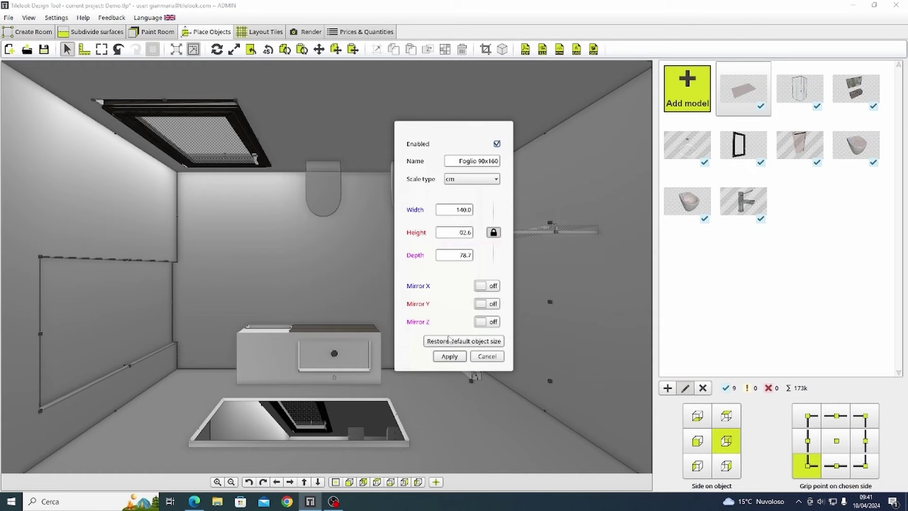
pyautogui.click(487, 358)
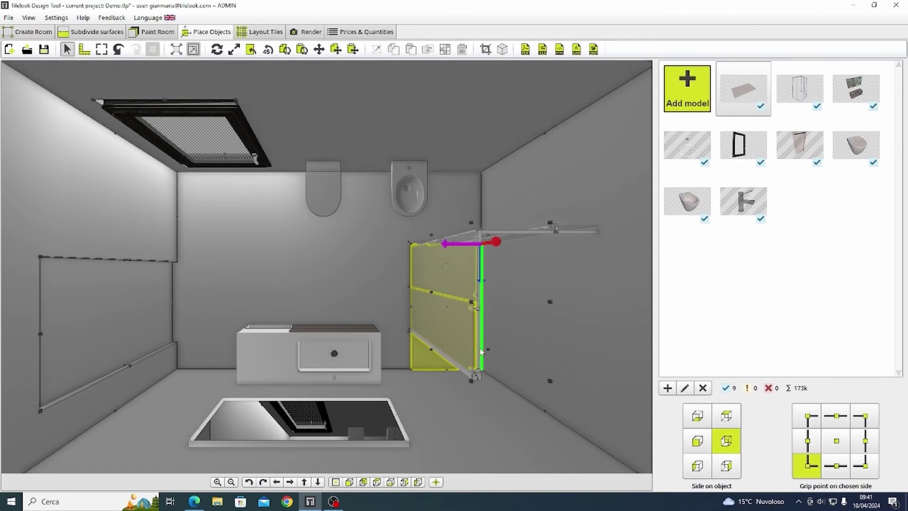
pyautogui.click(457, 286)
pyautogui.click(685, 387)
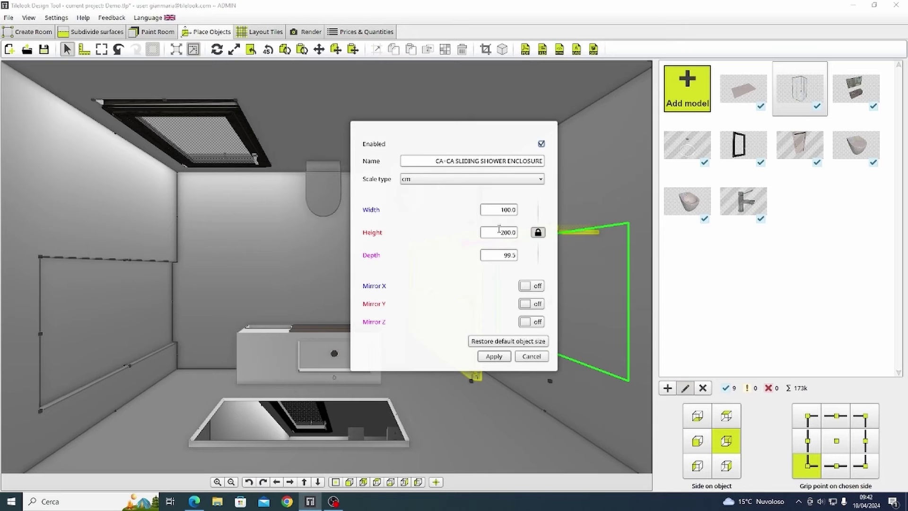
pyautogui.click(504, 209)
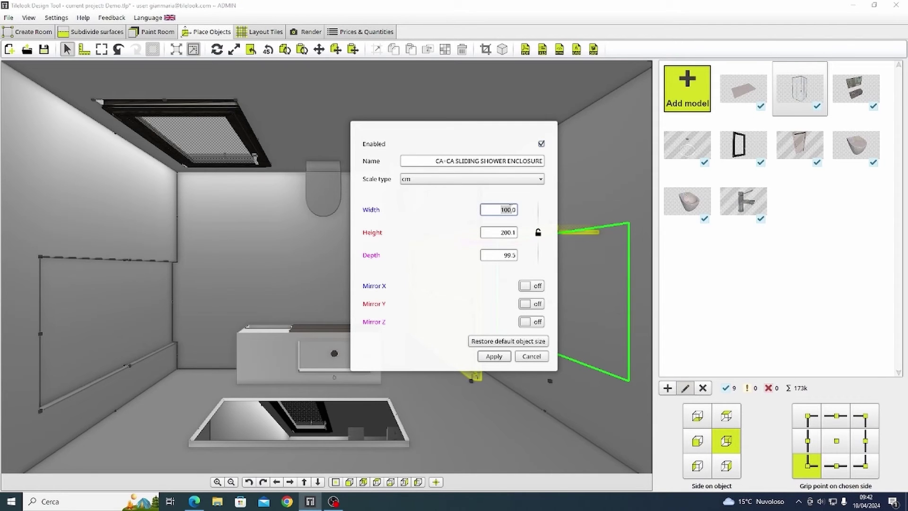
pyautogui.press('BackSpace')
pyautogui.press('BackSpace')
pyautogui.click(493, 356)
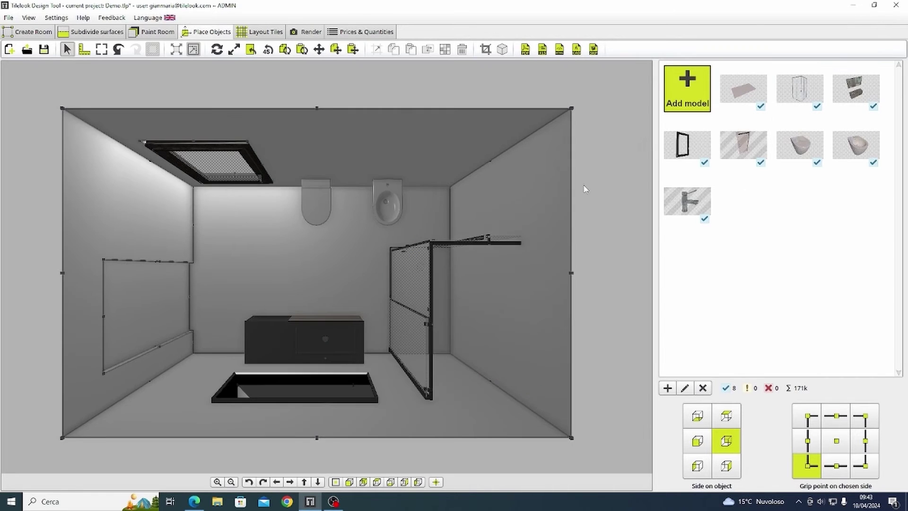
# - Slide the bidet further left along the back wall
pyautogui.click(388, 193)
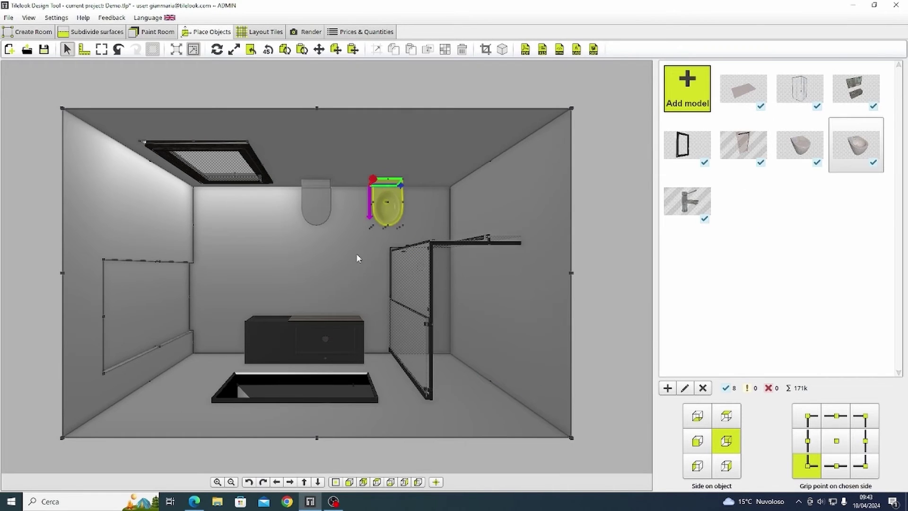
pyautogui.moveTo(392, 194); pyautogui.dragTo(373, 194)
pyautogui.click(687, 201)
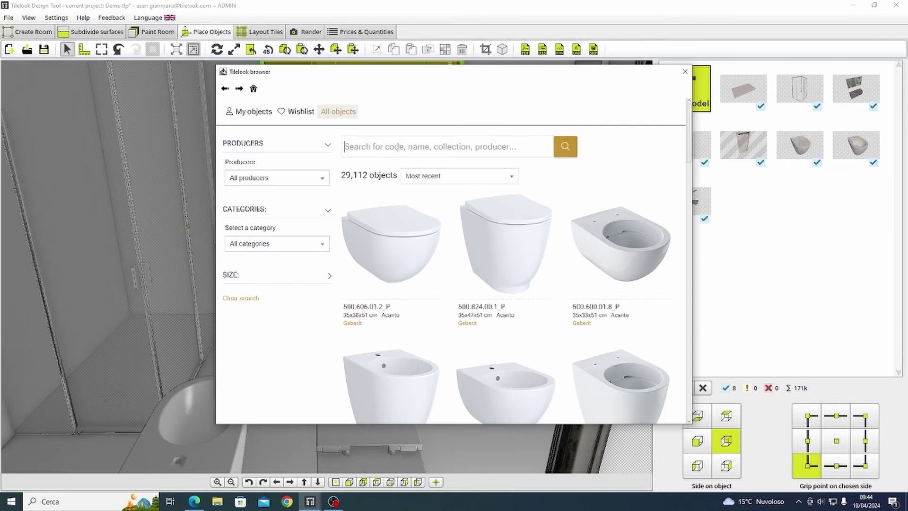
# - Download the LUMI Mochi pendant lamp from the online catalogue, then close the catalogue
pyautogui.write('fa')
pyautogui.click(504, 318)
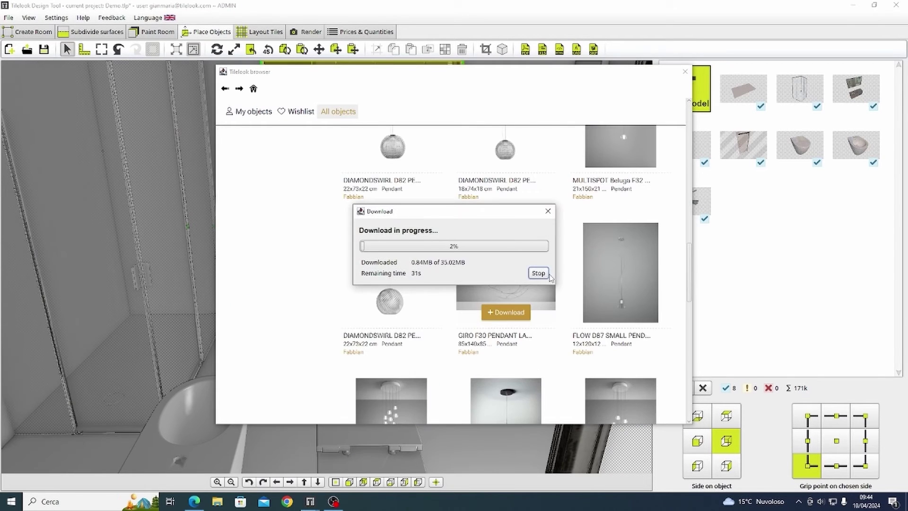
pyautogui.scroll(-6, 493, 311)
pyautogui.click(494, 303)
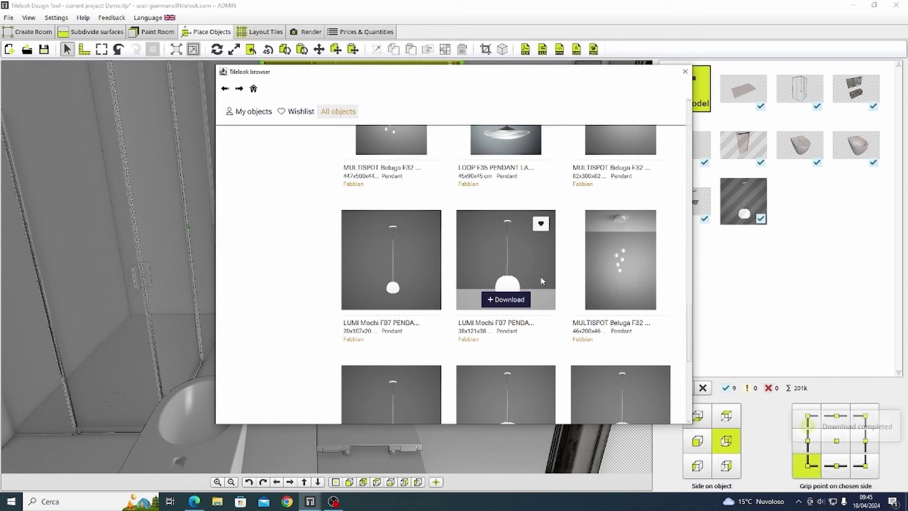
pyautogui.click(684, 72)
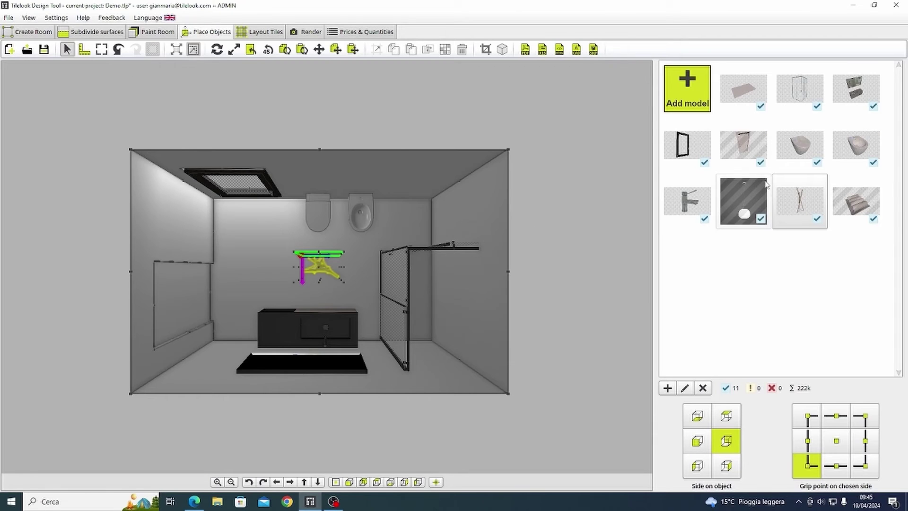
# - Make the coat rack narrower and move it toward the left wall beside the cabinet
pyautogui.click(684, 388)
pyautogui.click(471, 211)
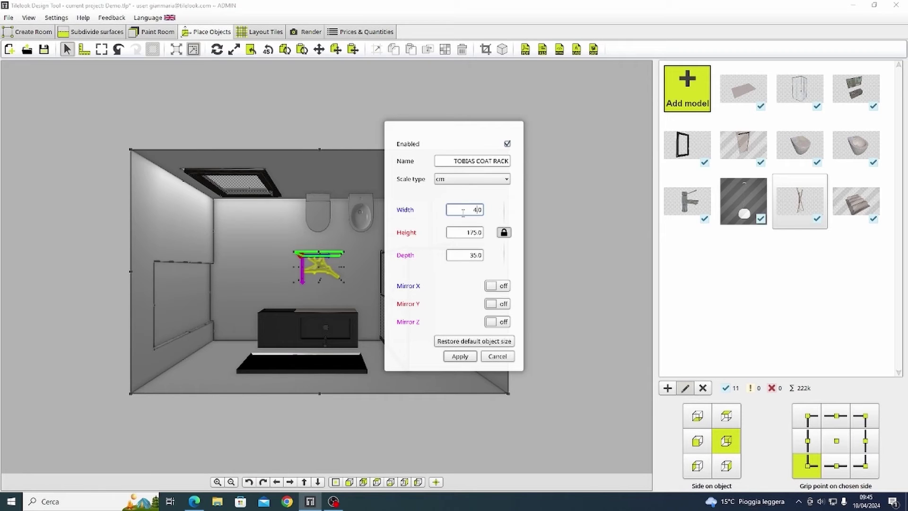
pyautogui.click(460, 356)
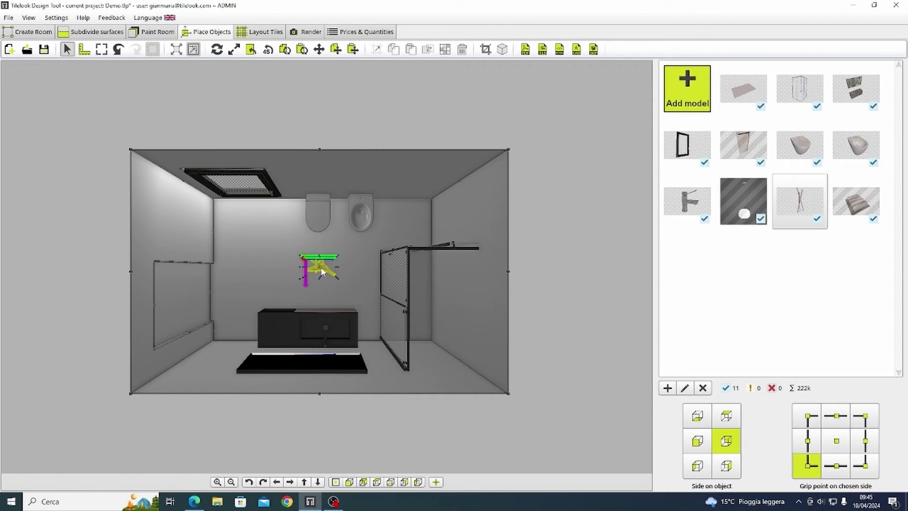
pyautogui.moveTo(321, 270); pyautogui.dragTo(225, 326)
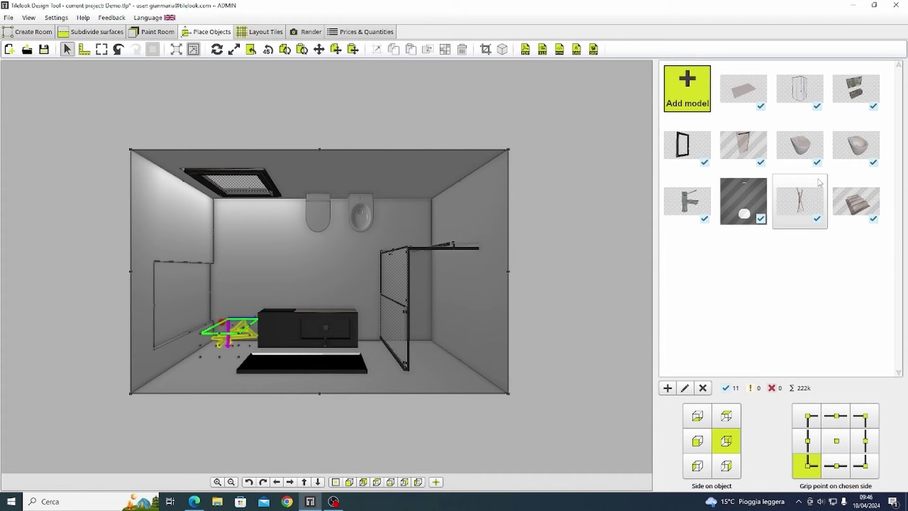
# - Place the steps model, undo, and re-place it beside the shower enclosure
pyautogui.click(856, 201)
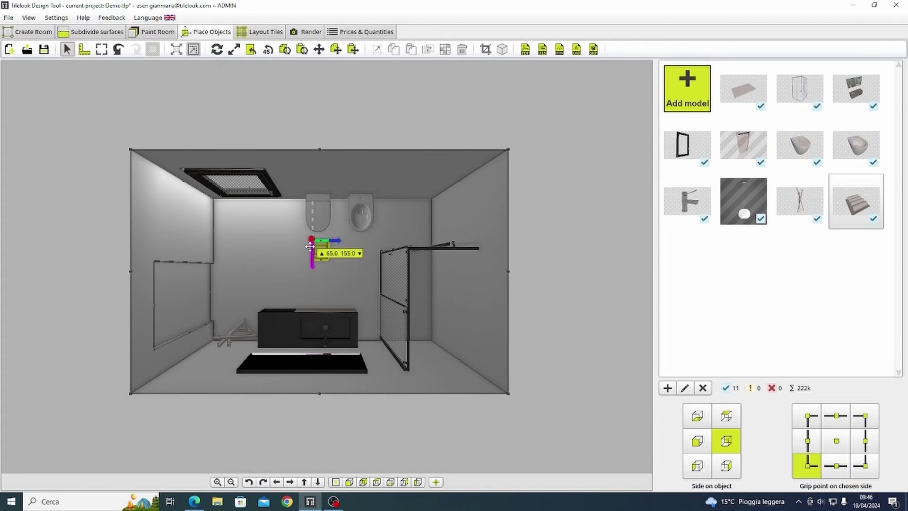
pyautogui.click(319, 257)
pyautogui.click(119, 50)
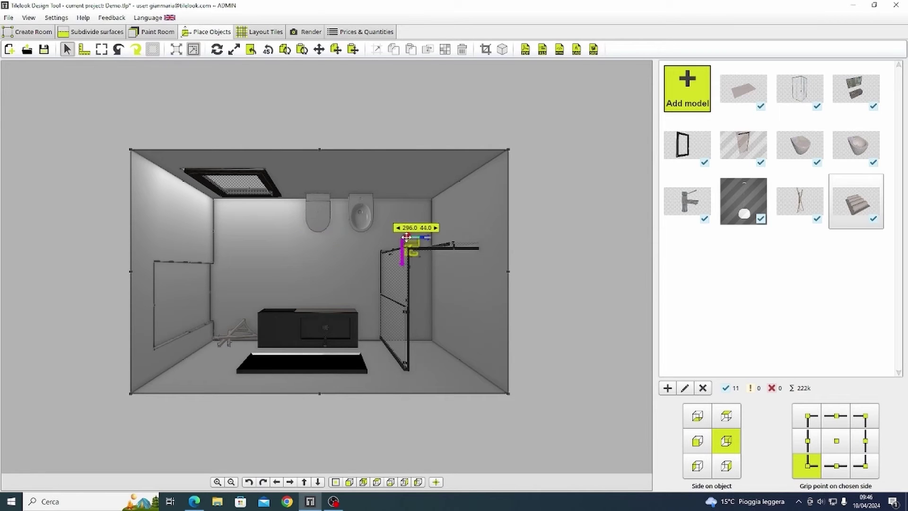
pyautogui.click(427, 255)
pyautogui.click(401, 236)
pyautogui.click(744, 201)
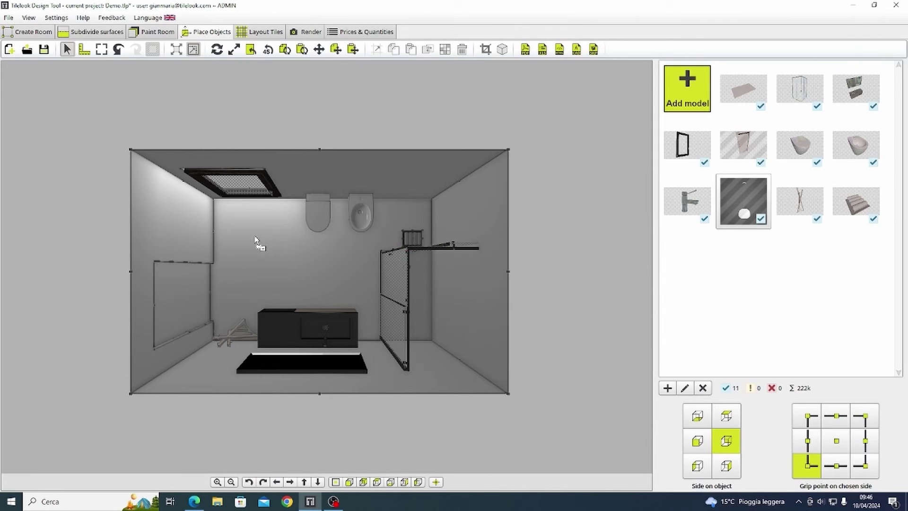
# - Set the pendant lamp's width to 25 and raise it higher in the room
pyautogui.scroll(5, 321, 283)
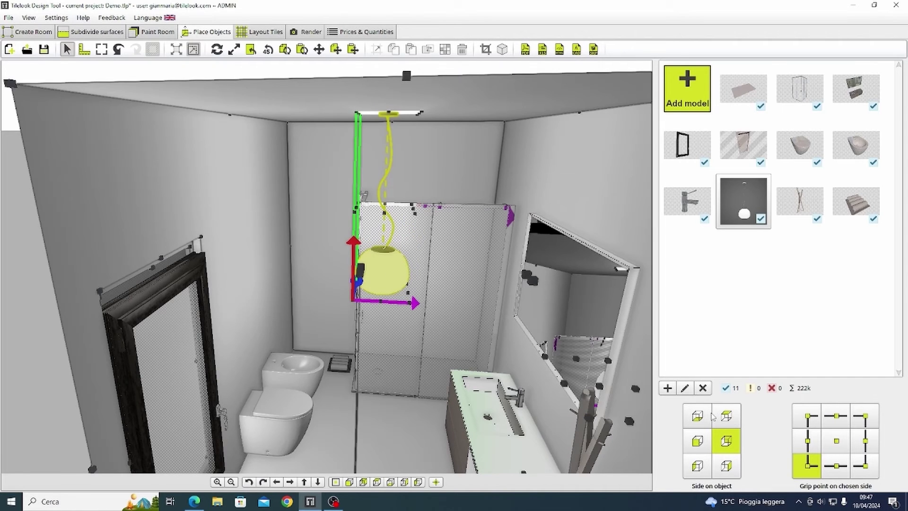
pyautogui.click(684, 387)
pyautogui.write('2')
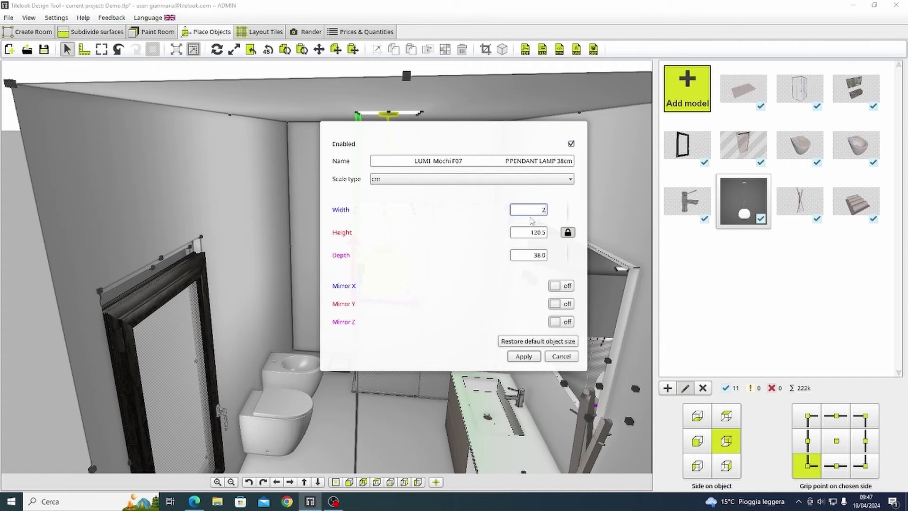
pyautogui.write('5')
pyautogui.click(524, 356)
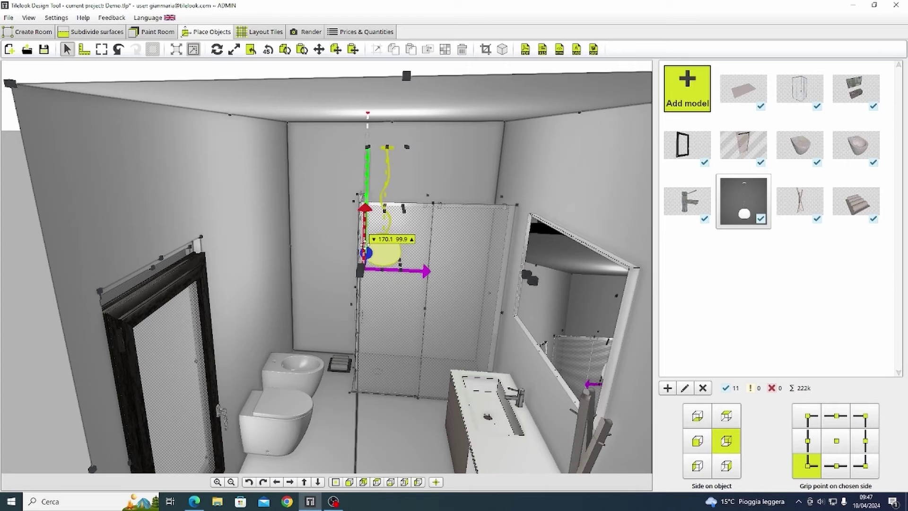
pyautogui.moveTo(363, 237); pyautogui.dragTo(364, 205)
pyautogui.click(383, 327)
# - Rotate the door three times by 45°, anchor it bottom-middle and place it on the front wall
pyautogui.scroll(-5, 369, 355)
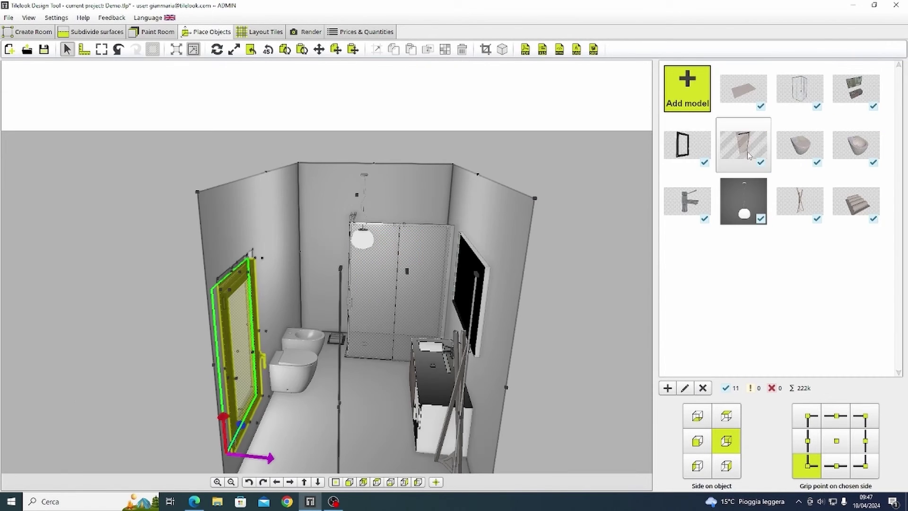
pyautogui.click(267, 50)
pyautogui.click(267, 49)
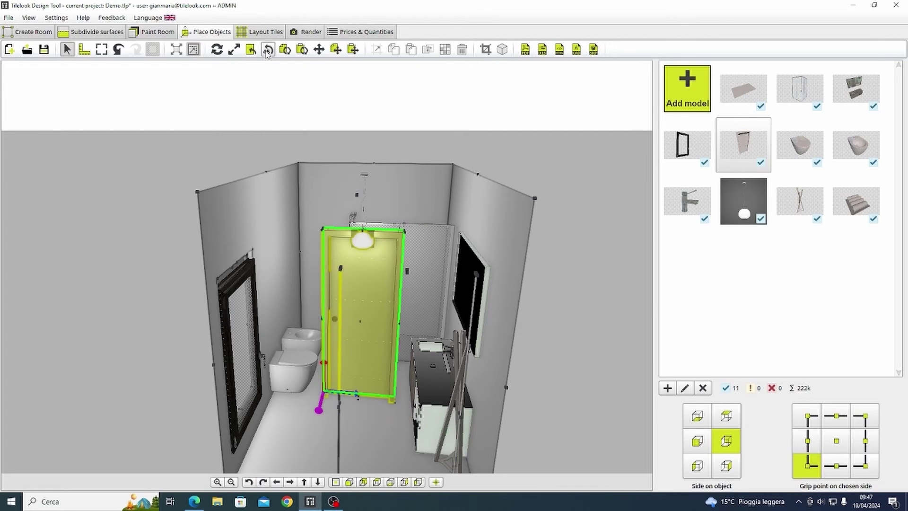
pyautogui.click(267, 49)
pyautogui.scroll(-3, 336, 390)
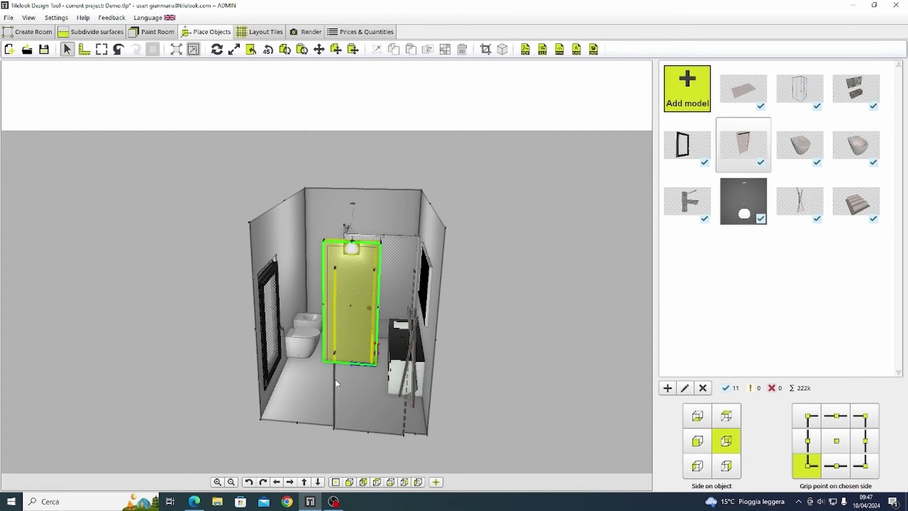
pyautogui.click(835, 466)
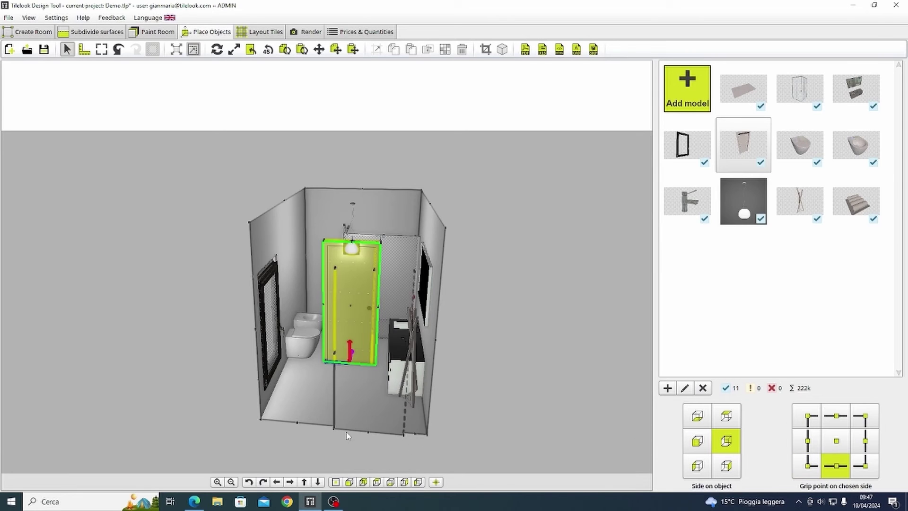
pyautogui.click(370, 437)
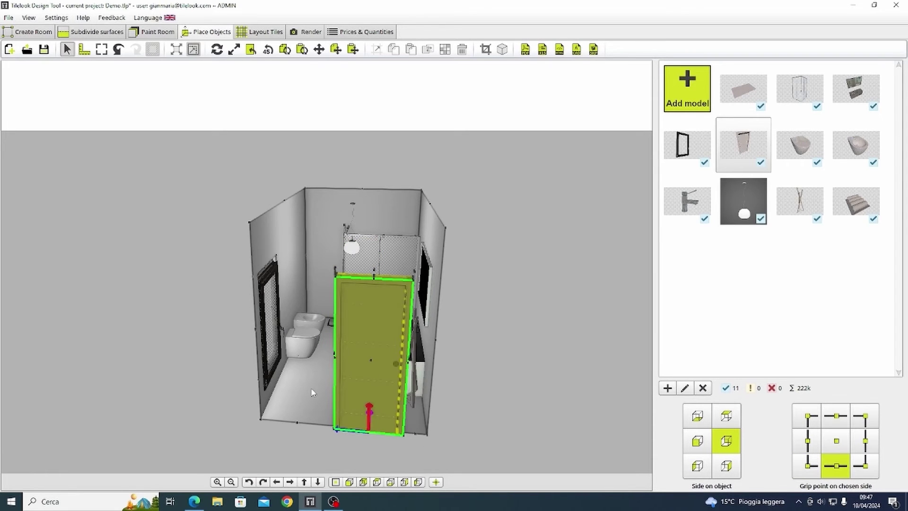
pyautogui.press('t')
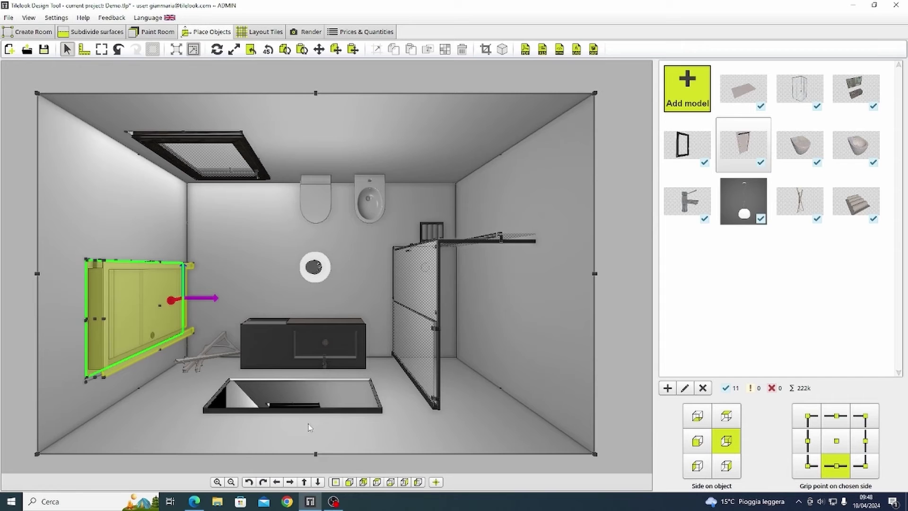
# - Open the online tile catalogue and download the Diam. Navona tile into the project
pyautogui.click(267, 34)
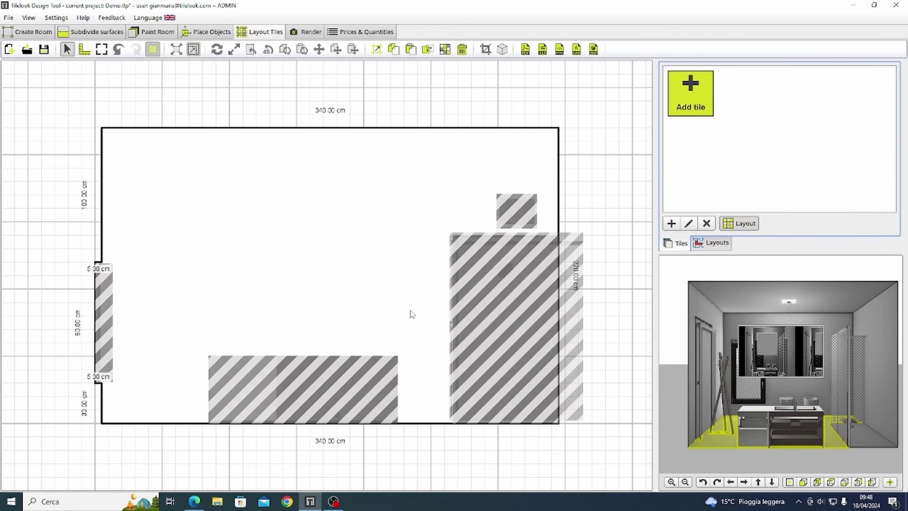
pyautogui.click(690, 94)
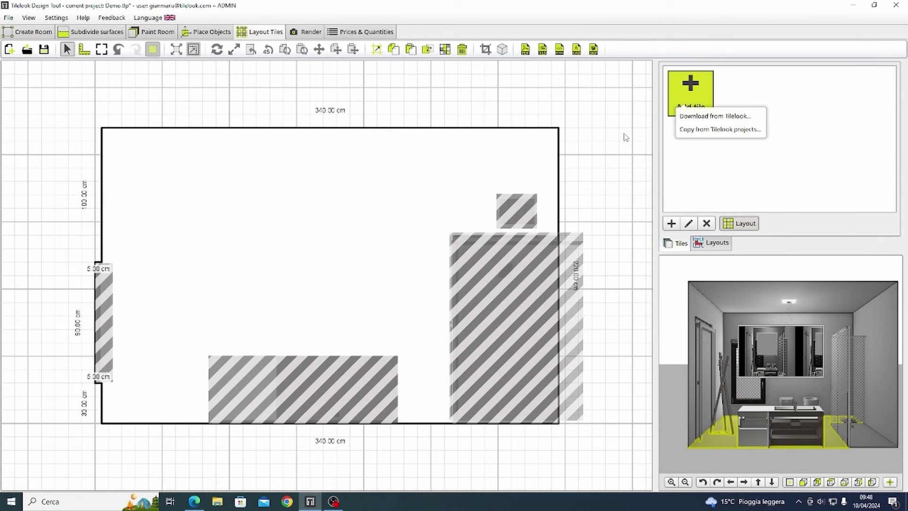
pyautogui.click(689, 117)
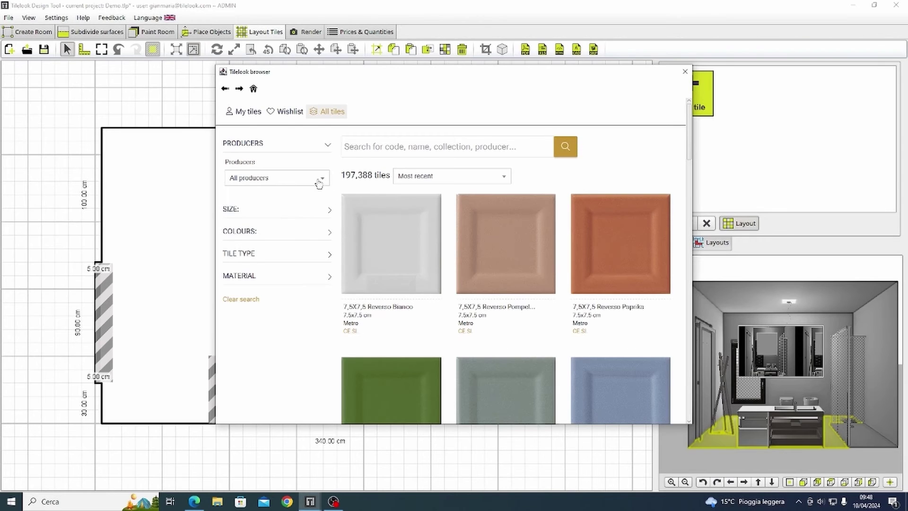
pyautogui.click(301, 183)
pyautogui.scroll(-20, 392, 148)
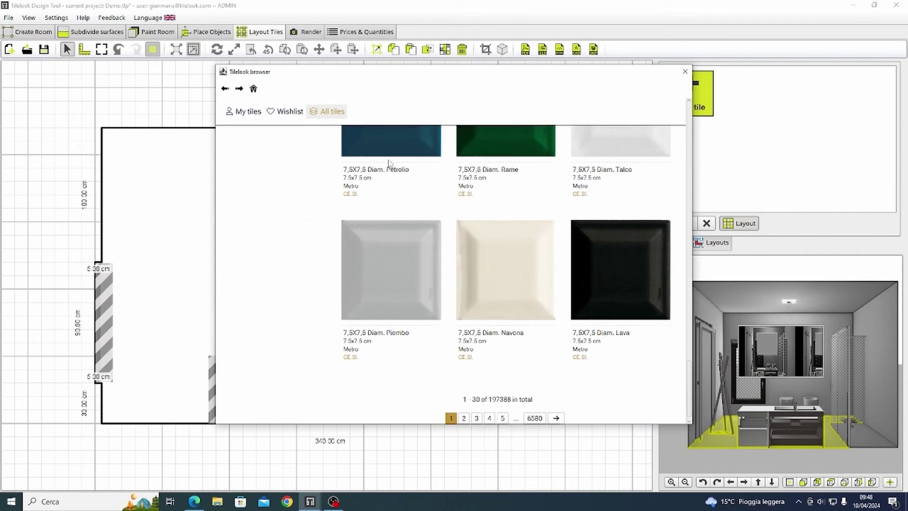
pyautogui.scroll(1, 473, 203)
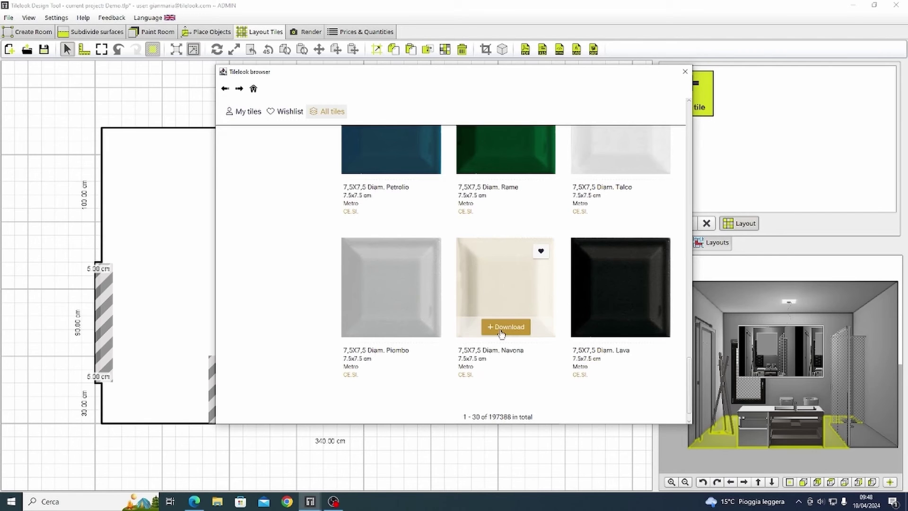
pyautogui.click(504, 327)
pyautogui.scroll(20, 395, 188)
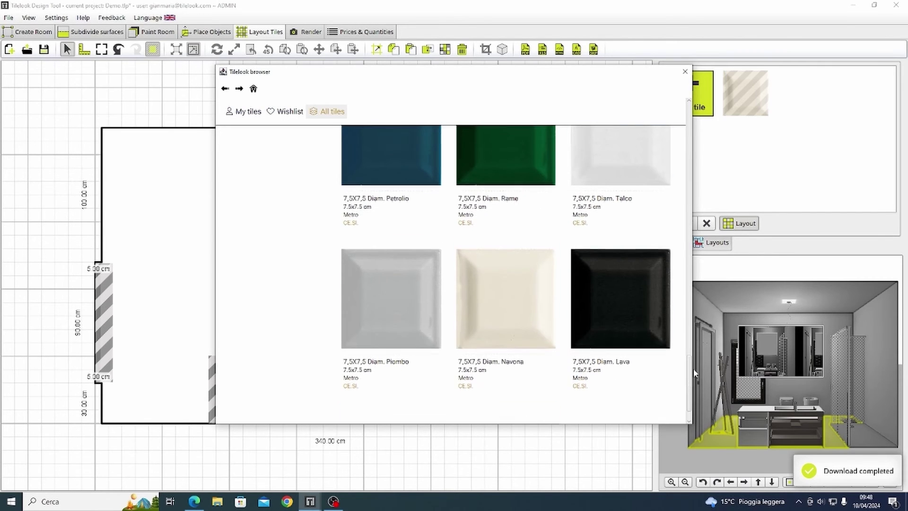
# - Filter the catalogue to yellow, brown and orange, then download the 2,5X2,5 Rete Banana mosaic
pyautogui.click(267, 231)
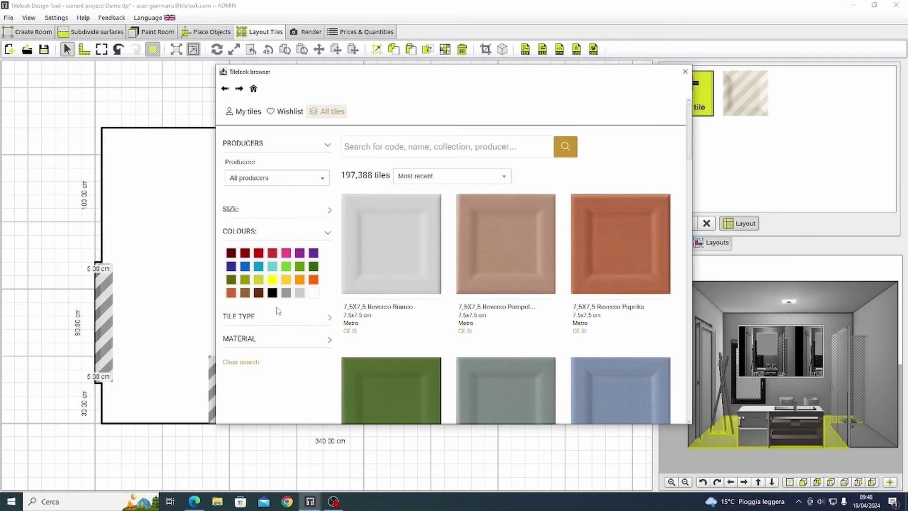
pyautogui.click(286, 279)
pyautogui.click(244, 293)
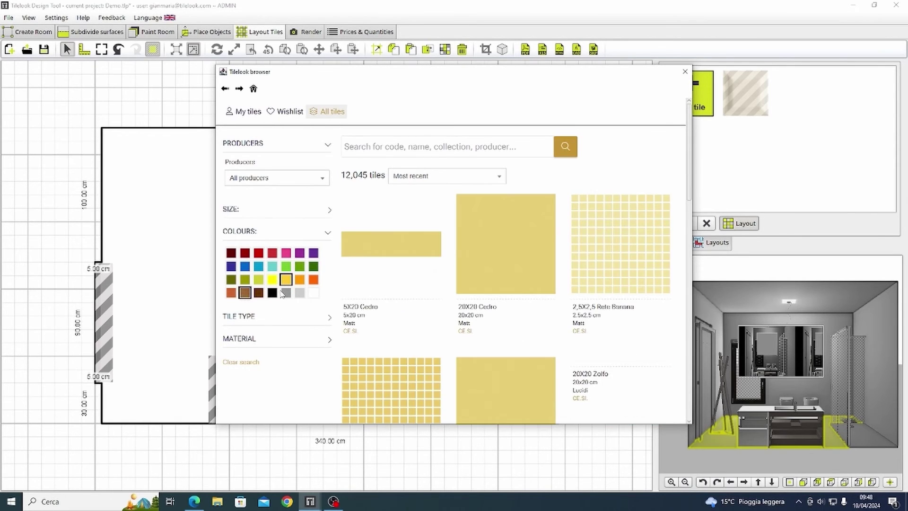
pyautogui.click(299, 279)
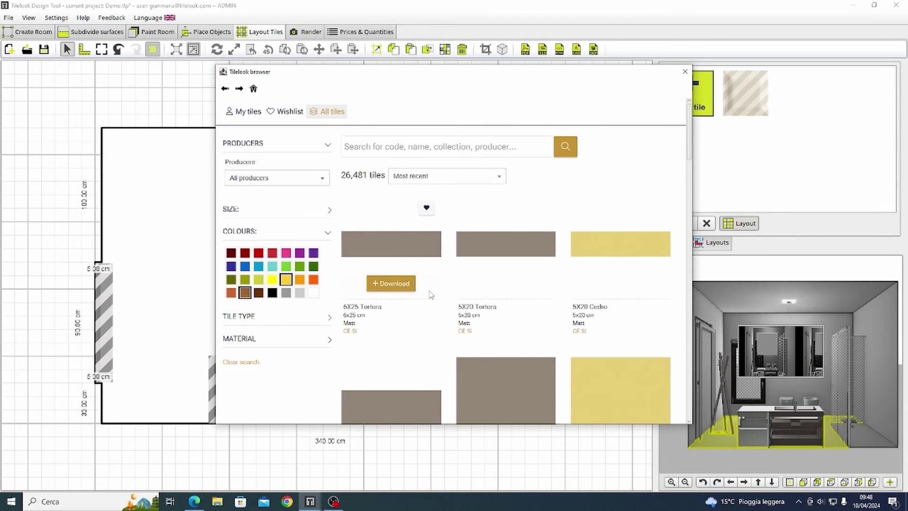
pyautogui.scroll(-2, 495, 290)
pyautogui.scroll(-2, 495, 291)
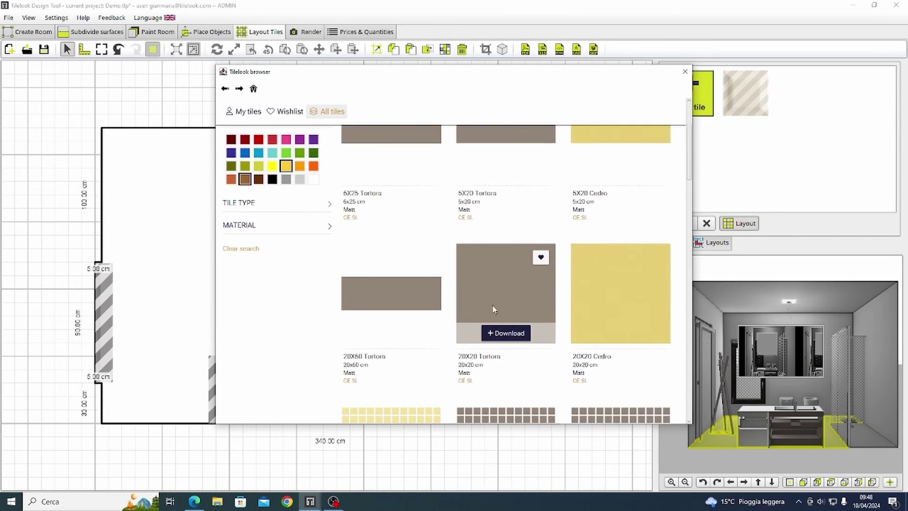
pyautogui.scroll(-3, 496, 327)
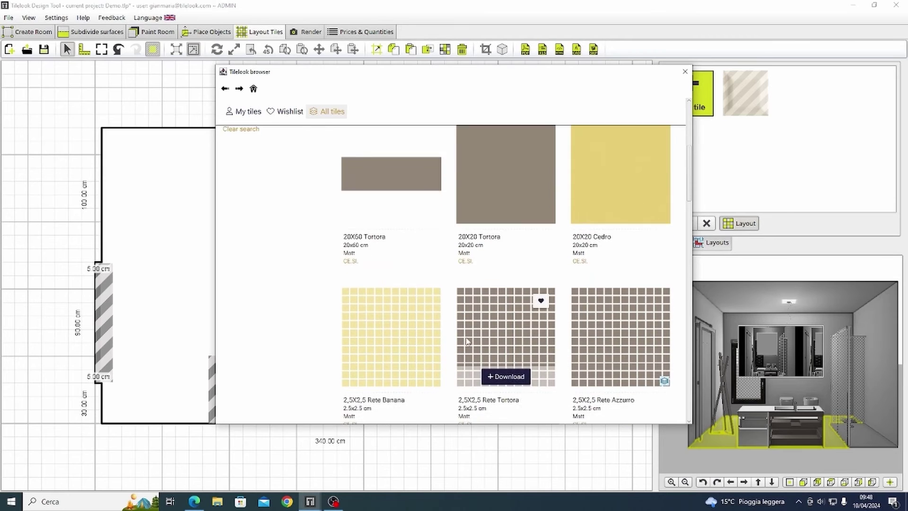
pyautogui.click(392, 339)
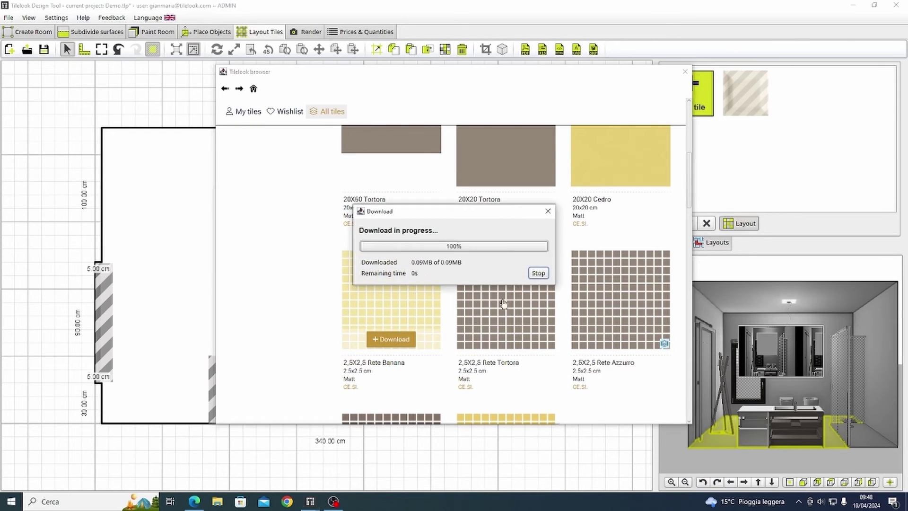
pyautogui.scroll(-3, 506, 316)
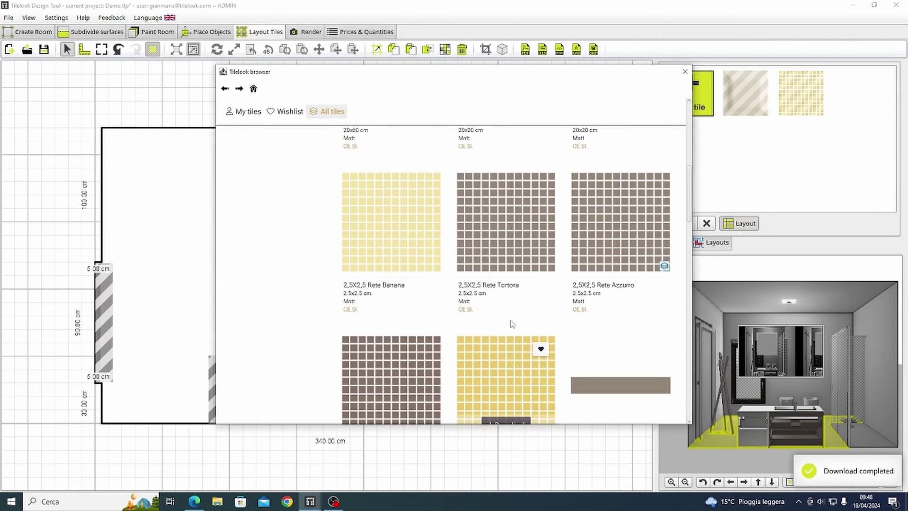
pyautogui.scroll(2, 489, 325)
pyautogui.scroll(1, 527, 349)
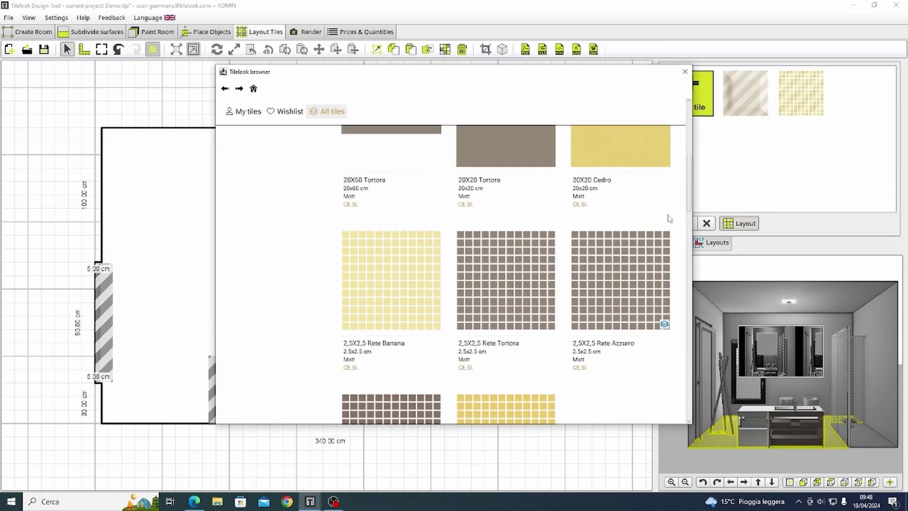
pyautogui.moveTo(691, 194); pyautogui.dragTo(694, 376)
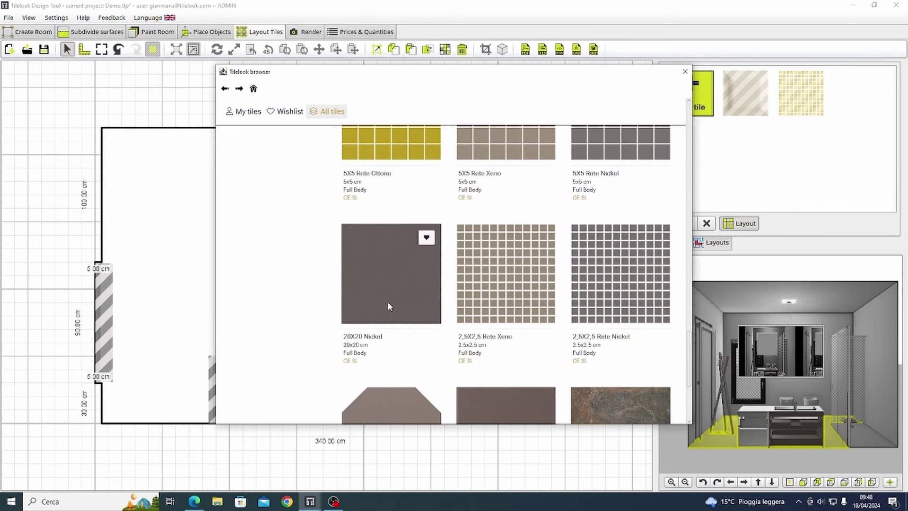
pyautogui.scroll(-4, 423, 309)
# - Lay the dark grey stone tile across the floor with adjusted layout, then show the 220×270 cm right wall
pyautogui.click(492, 305)
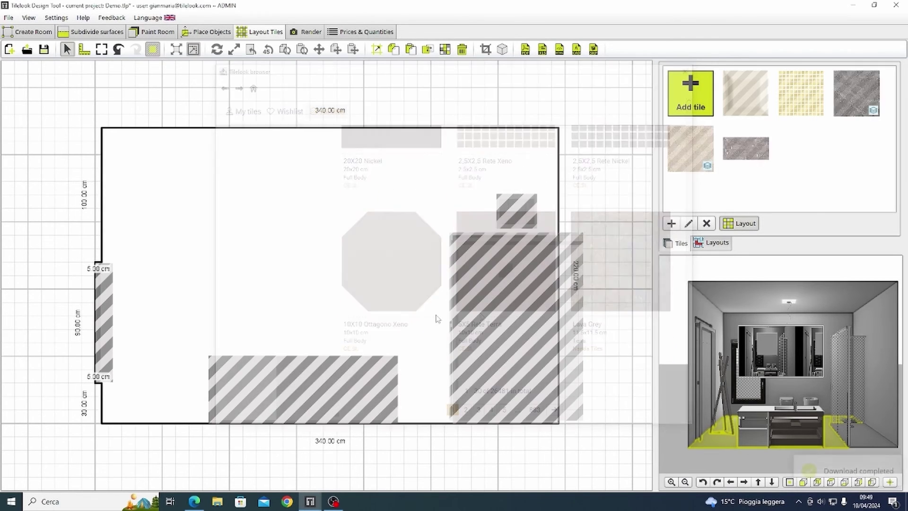
pyautogui.moveTo(855, 90); pyautogui.dragTo(218, 345)
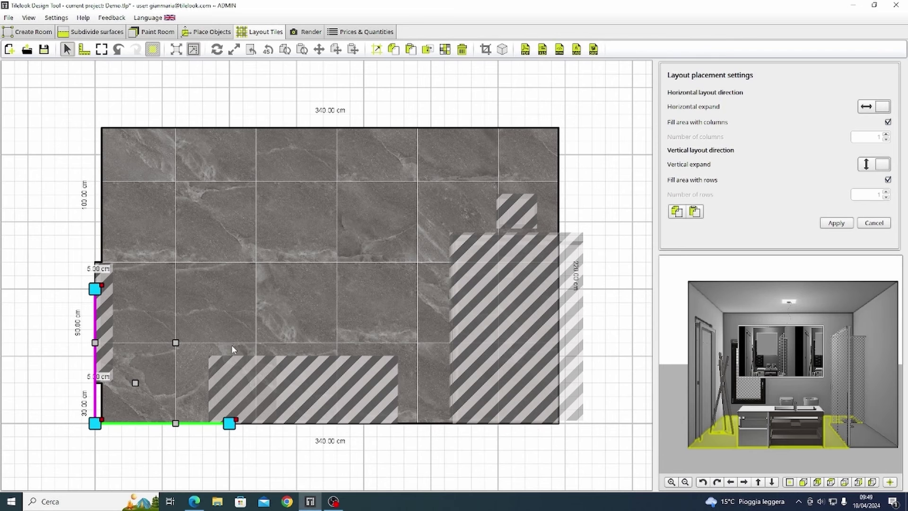
pyautogui.click(888, 180)
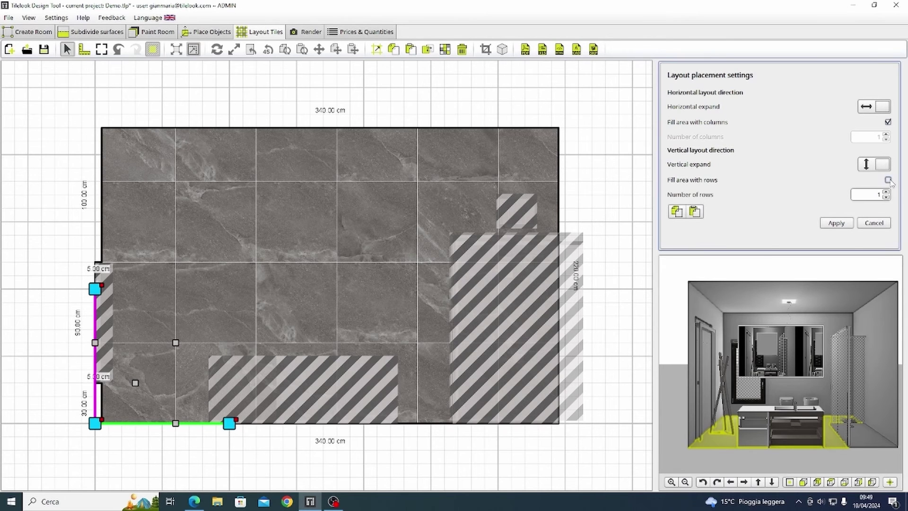
pyautogui.doubleClick(887, 123)
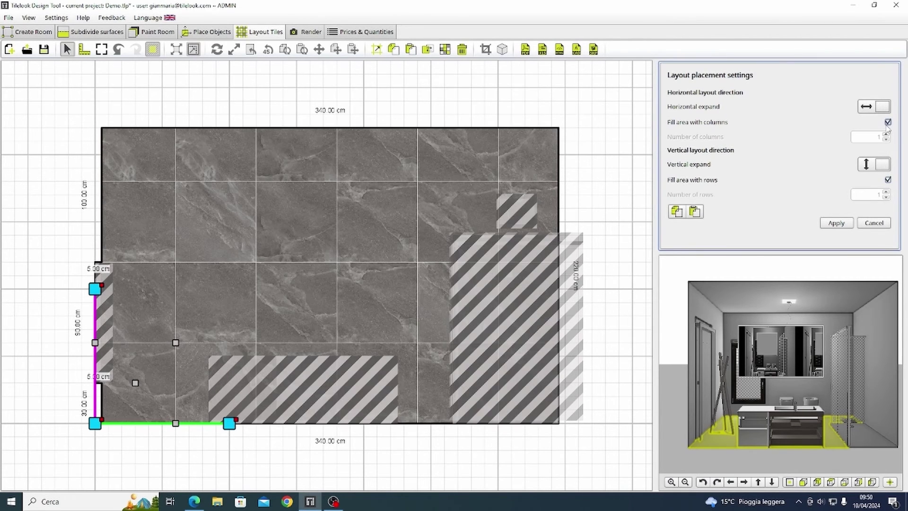
pyautogui.doubleClick(874, 170)
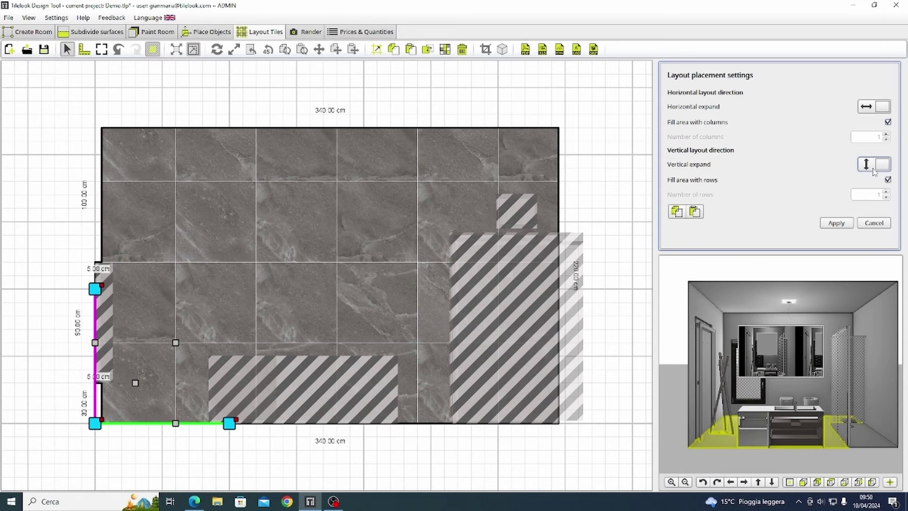
pyautogui.click(884, 112)
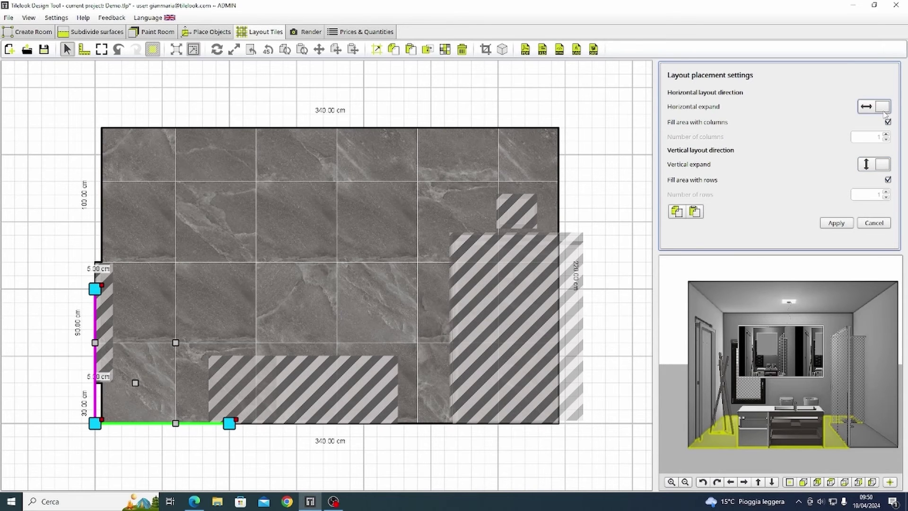
pyautogui.click(835, 223)
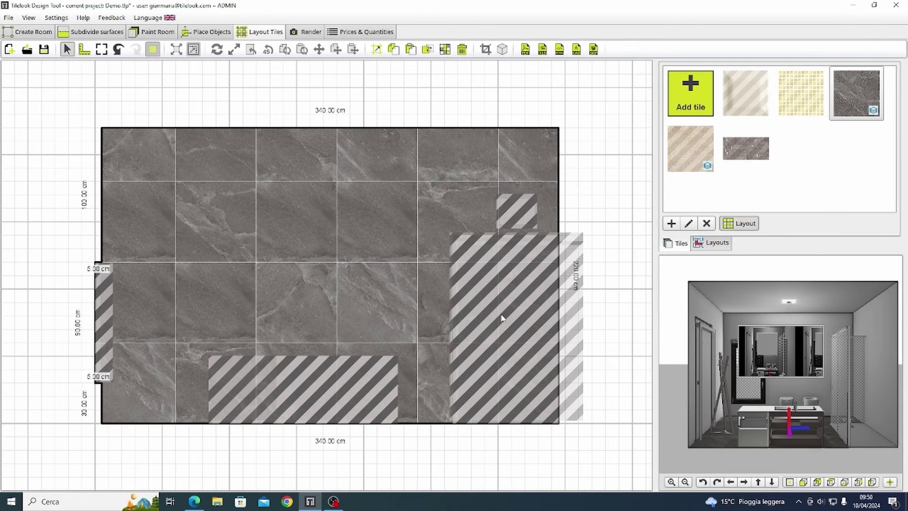
pyautogui.click(877, 375)
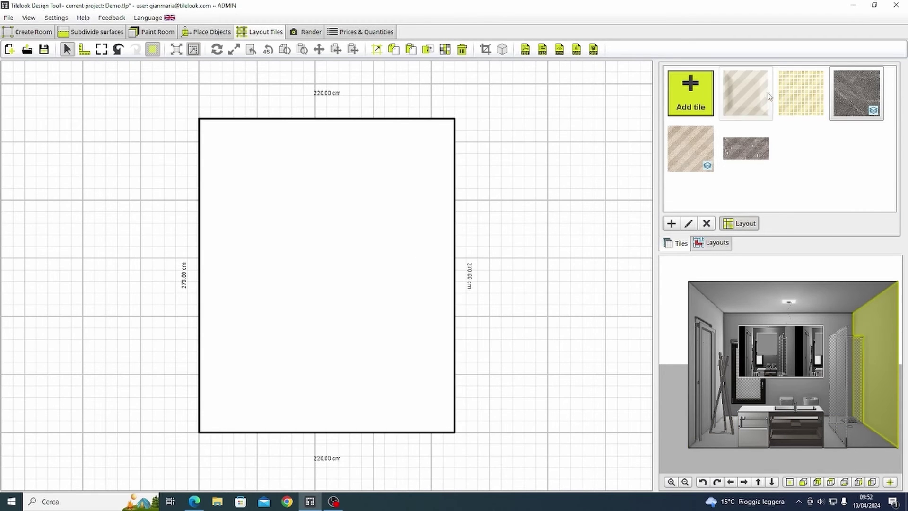
# - Lay two rows of beige tiles along the bottom of the 220 cm wall
pyautogui.moveTo(690, 148); pyautogui.dragTo(204, 402)
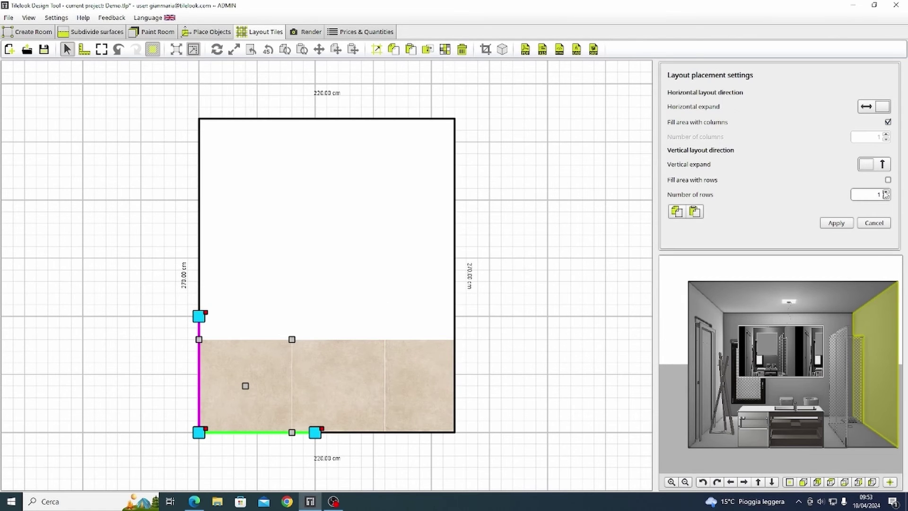
pyautogui.click(885, 192)
pyautogui.click(825, 224)
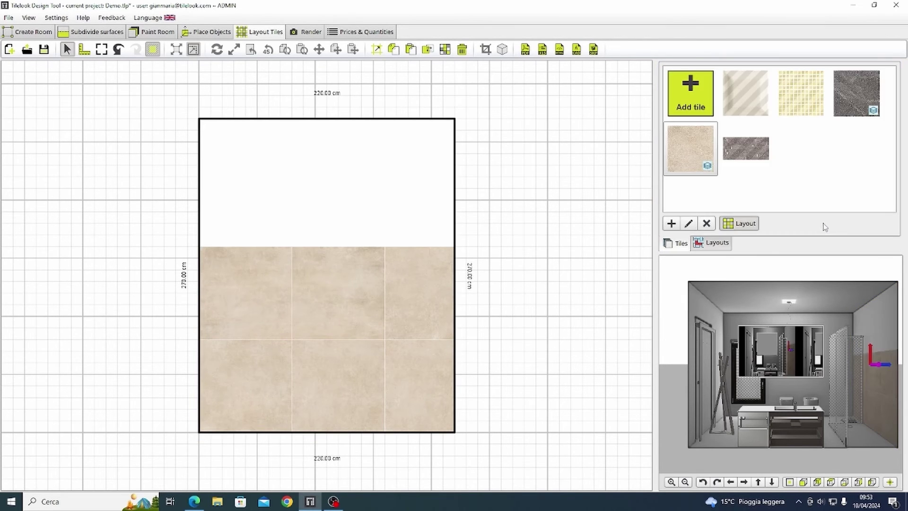
# - Add a one-row grey brick band above the beige rows
pyautogui.click(201, 428)
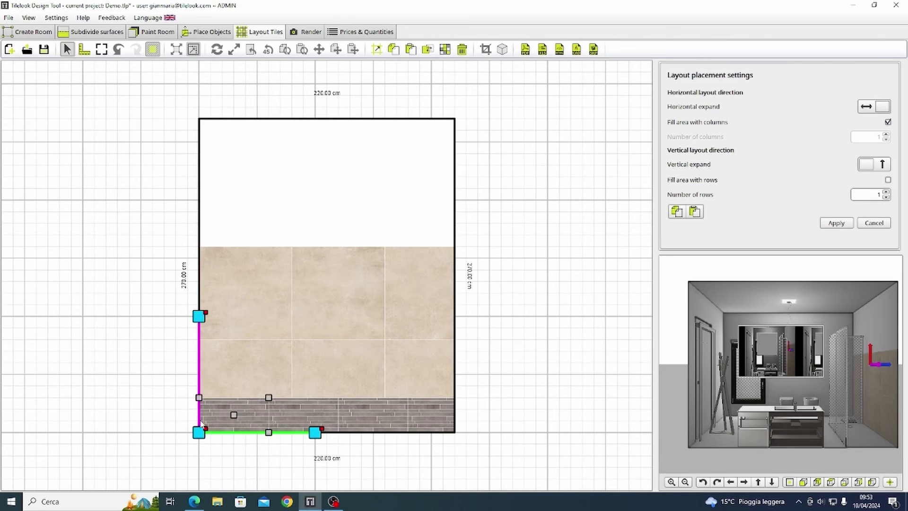
pyautogui.moveTo(198, 432); pyautogui.dragTo(200, 249)
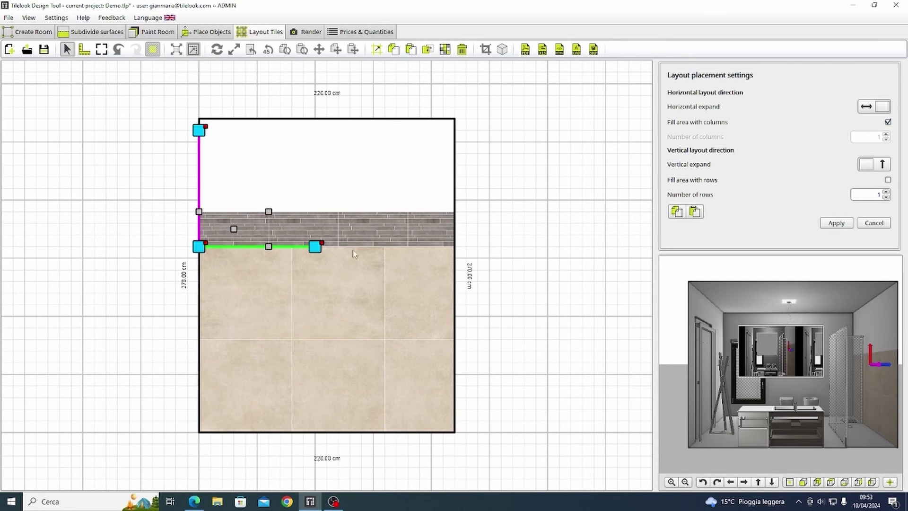
pyautogui.click(887, 192)
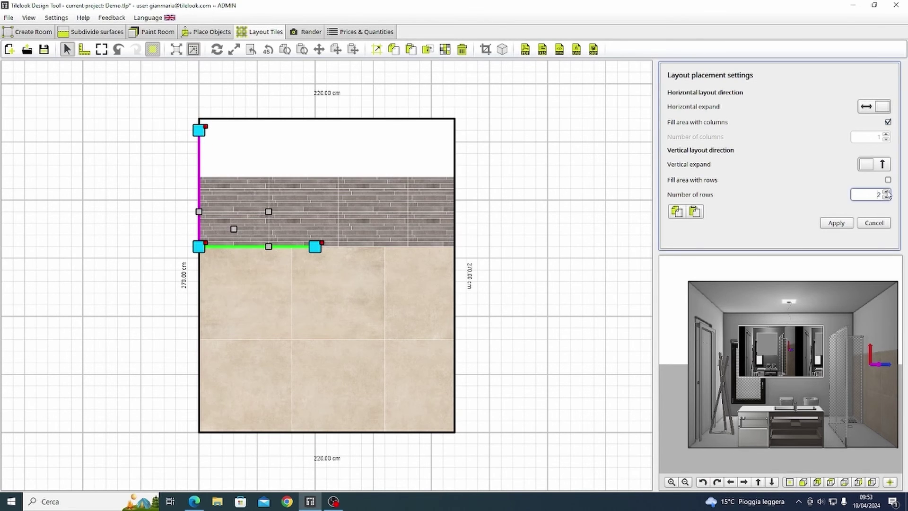
pyautogui.click(887, 198)
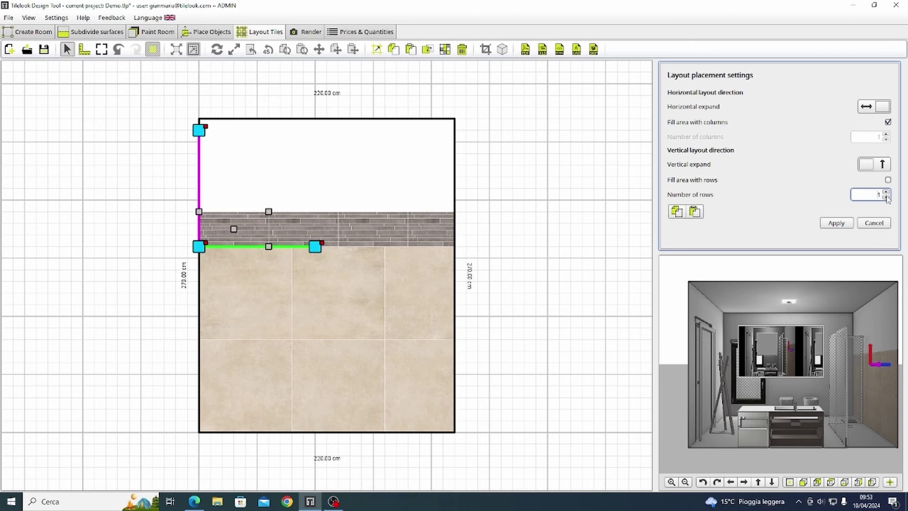
pyautogui.click(835, 223)
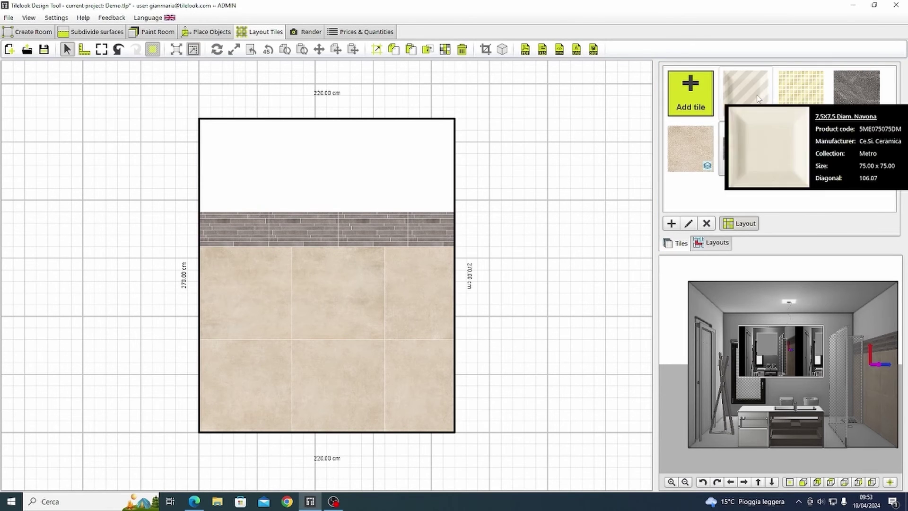
# - Lay beige tiles on the upper wall and fill the 340 cm wall with brick rows
pyautogui.moveTo(690, 148); pyautogui.dragTo(267, 300)
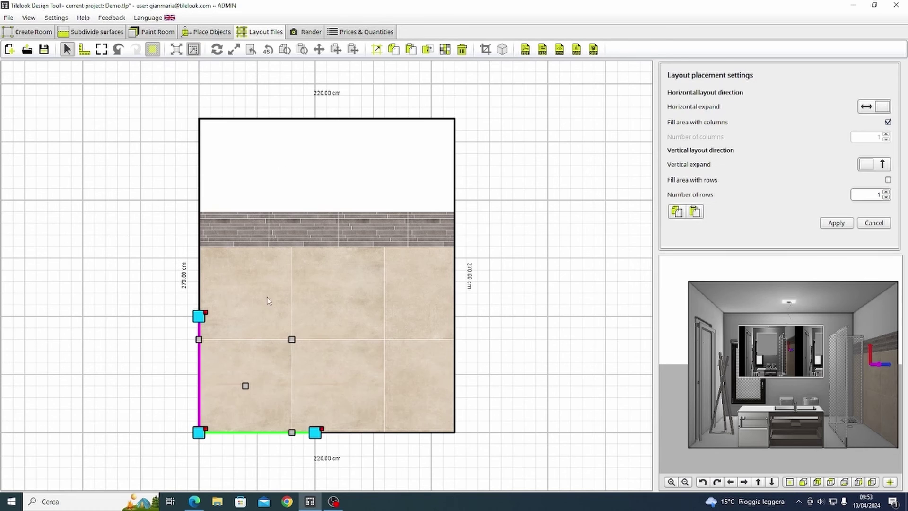
pyautogui.moveTo(197, 435); pyautogui.dragTo(199, 212)
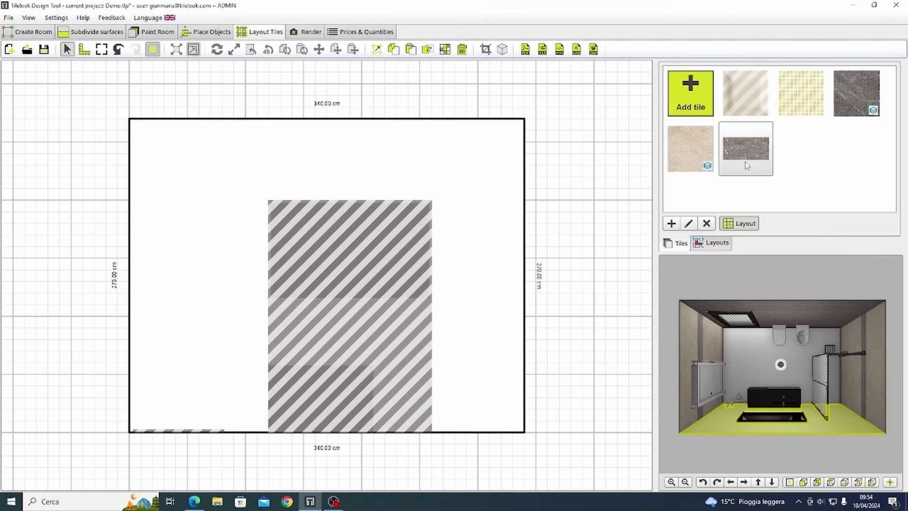
pyautogui.moveTo(158, 470); pyautogui.dragTo(154, 426)
pyautogui.click(887, 180)
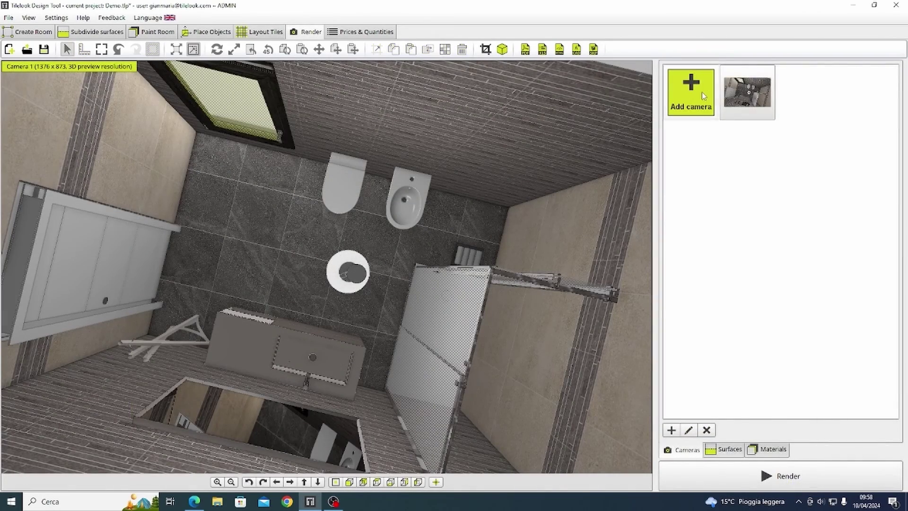
# - Add Camera 2 with an oblique, eye-level view of the shower
pyautogui.click(703, 95)
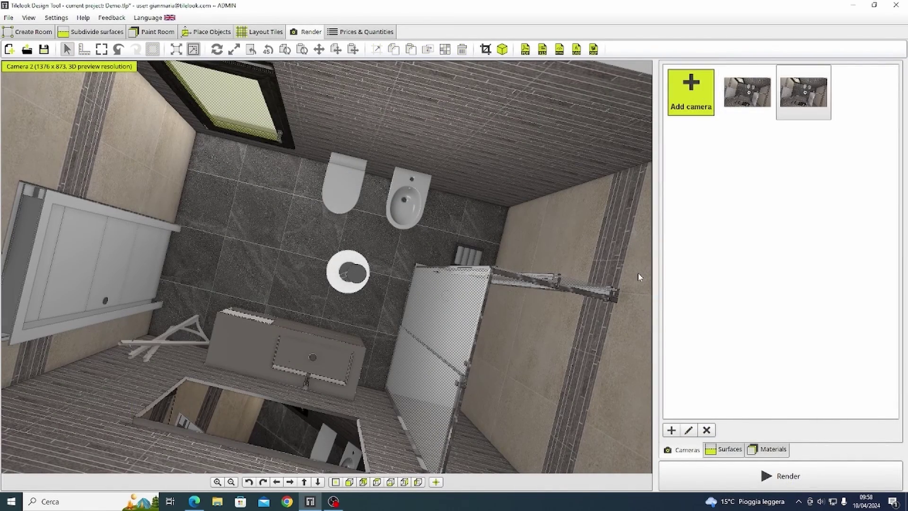
pyautogui.scroll(3, 340, 309)
pyautogui.moveTo(329, 313); pyautogui.dragTo(575, 261)
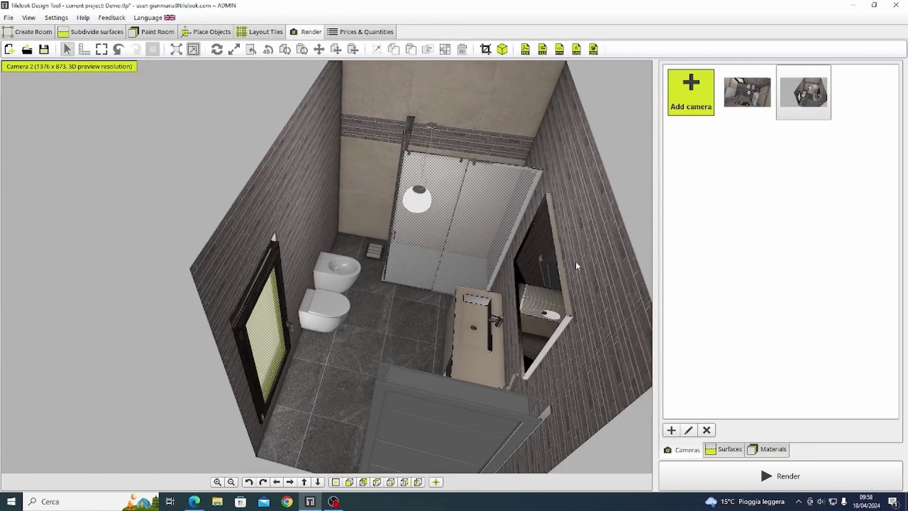
pyautogui.scroll(5, 416, 274)
pyautogui.moveTo(356, 328); pyautogui.dragTo(523, 186)
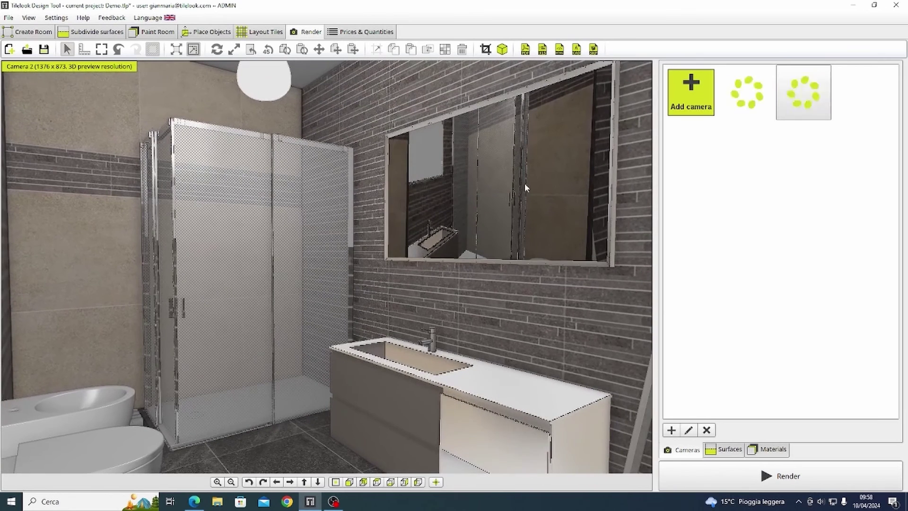
# - Add Camera 3 framed close on the shower and mirror, then add Camera 4
pyautogui.click(690, 94)
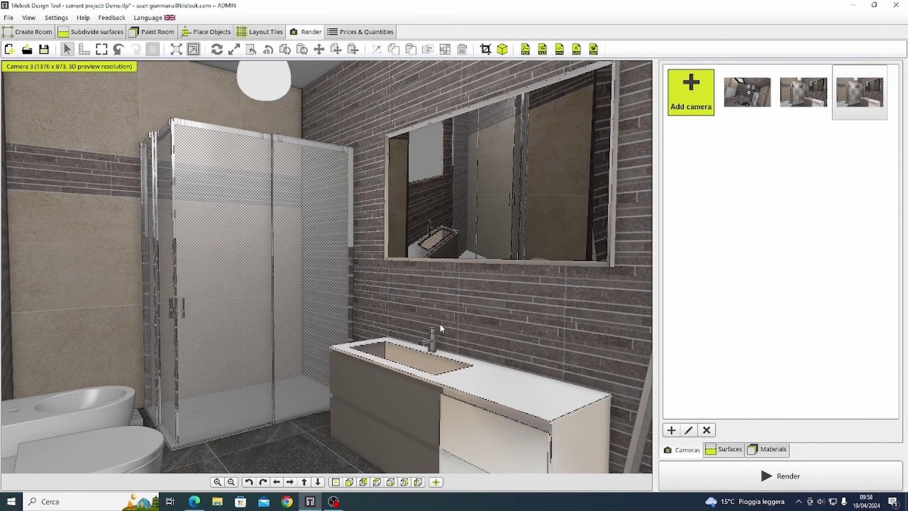
pyautogui.moveTo(440, 325); pyautogui.dragTo(144, 262)
pyautogui.click(675, 108)
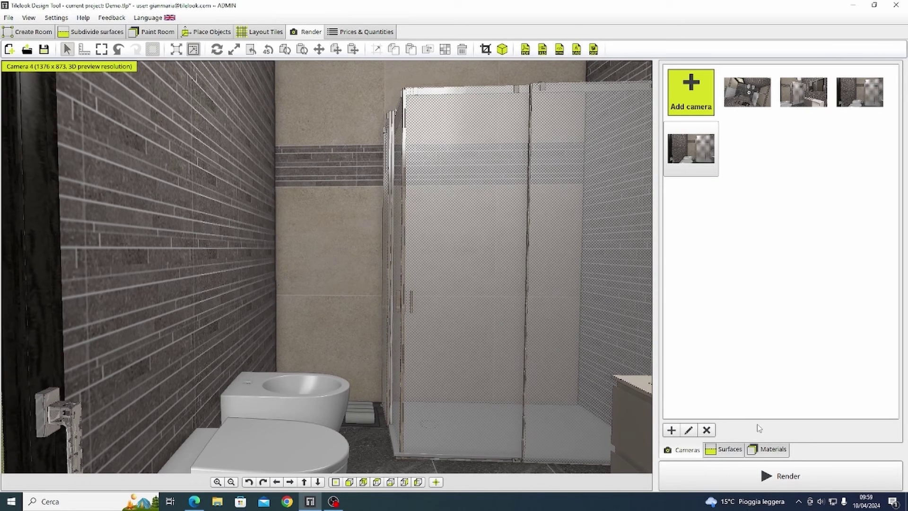
# - Start the render wizard with Cameras 1 to 4 included
pyautogui.click(737, 478)
pyautogui.click(317, 138)
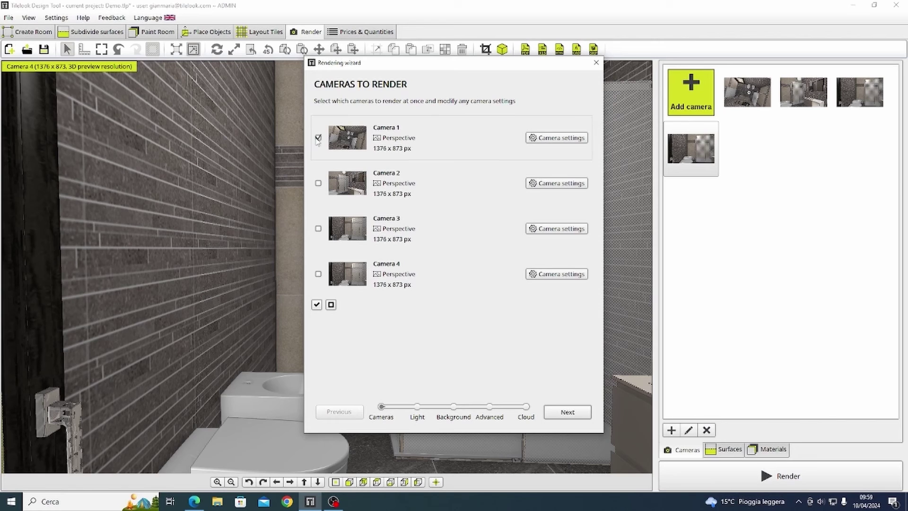
pyautogui.click(317, 183)
pyautogui.click(318, 228)
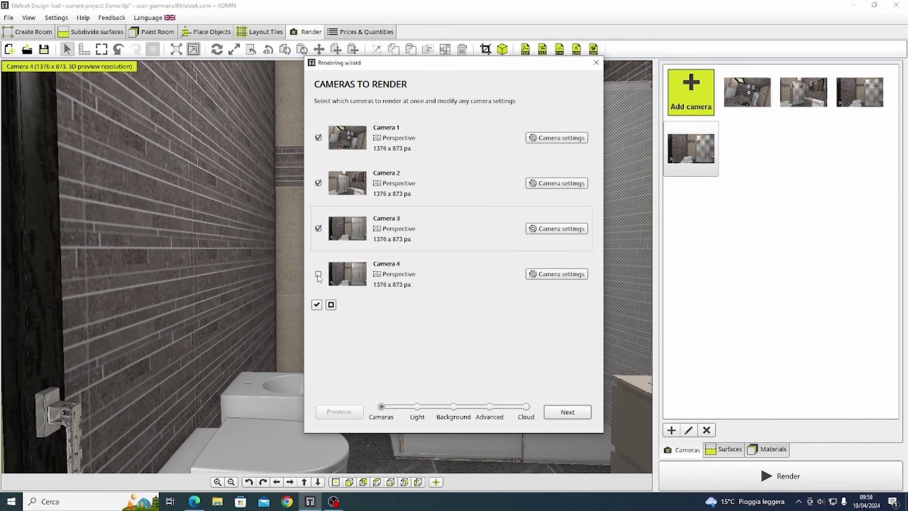
pyautogui.click(317, 274)
pyautogui.click(563, 413)
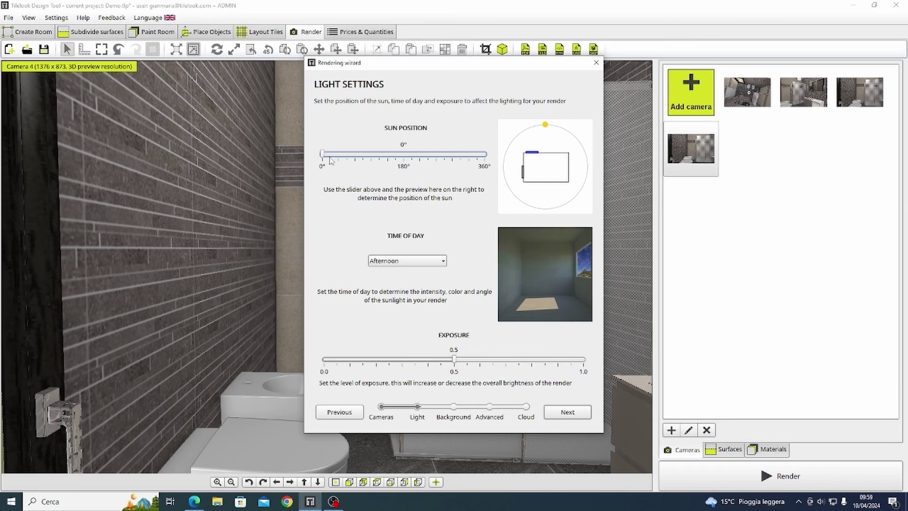
# - Set the lighting to Morning with sun at 0° and exposure 0.54
pyautogui.moveTo(324, 155); pyautogui.dragTo(320, 175)
pyautogui.click(386, 261)
pyautogui.click(390, 290)
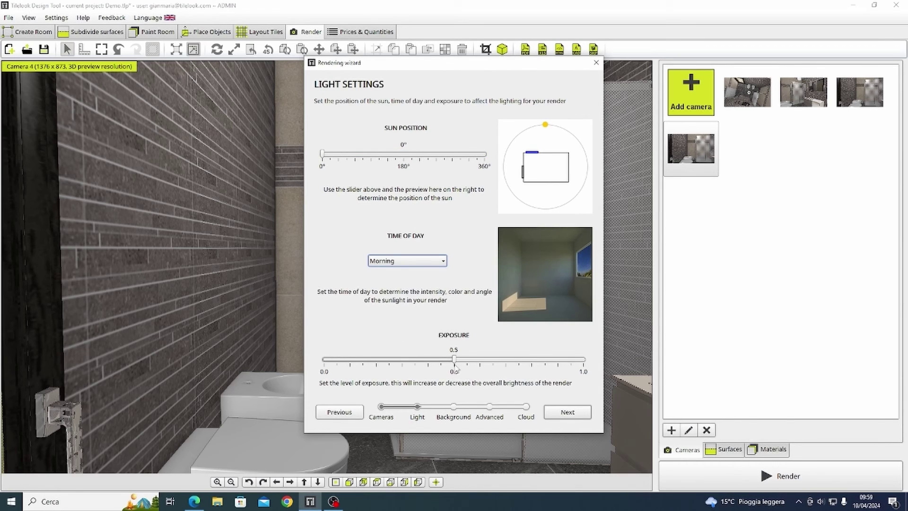
pyautogui.moveTo(455, 368); pyautogui.dragTo(465, 367)
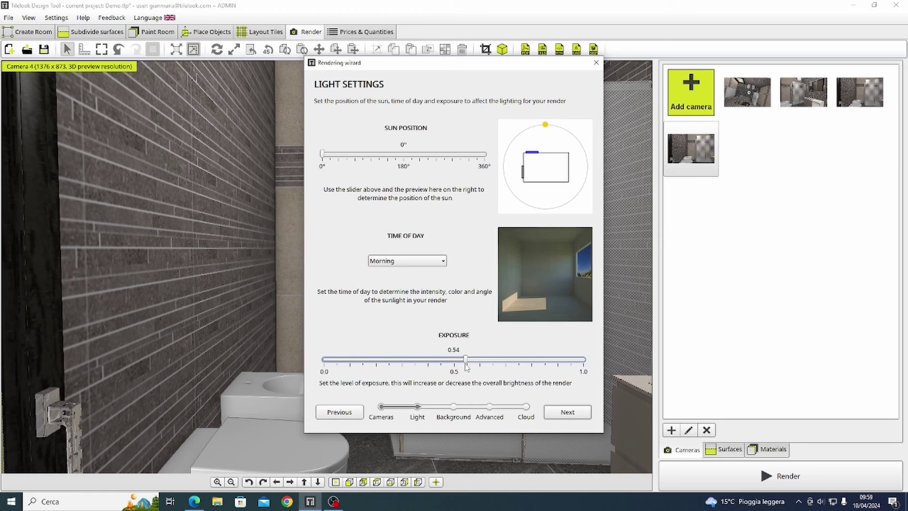
pyautogui.click(560, 415)
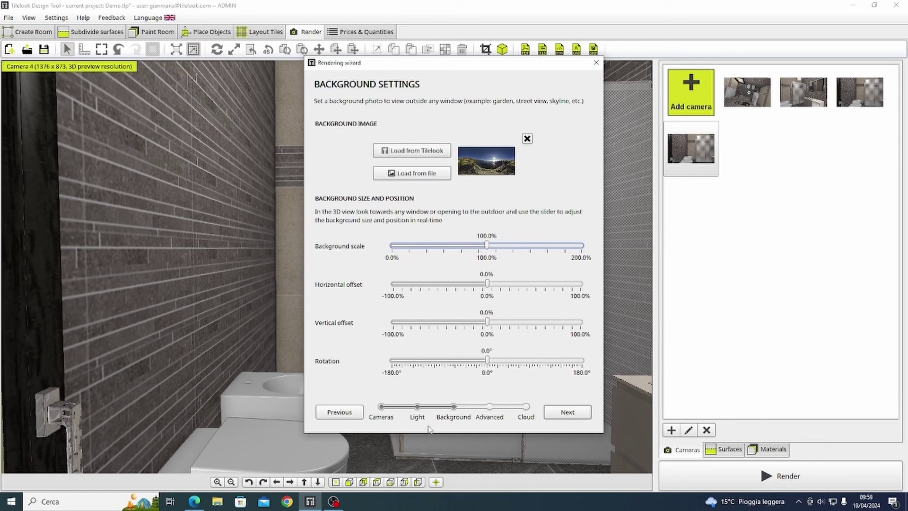
# - Browse Tilelook's gallery of background photos
pyautogui.click(569, 414)
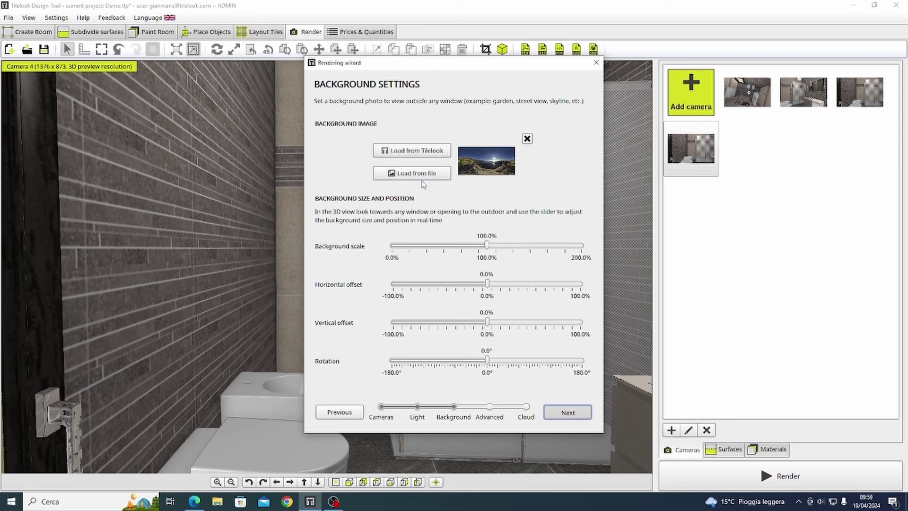
pyautogui.click(412, 152)
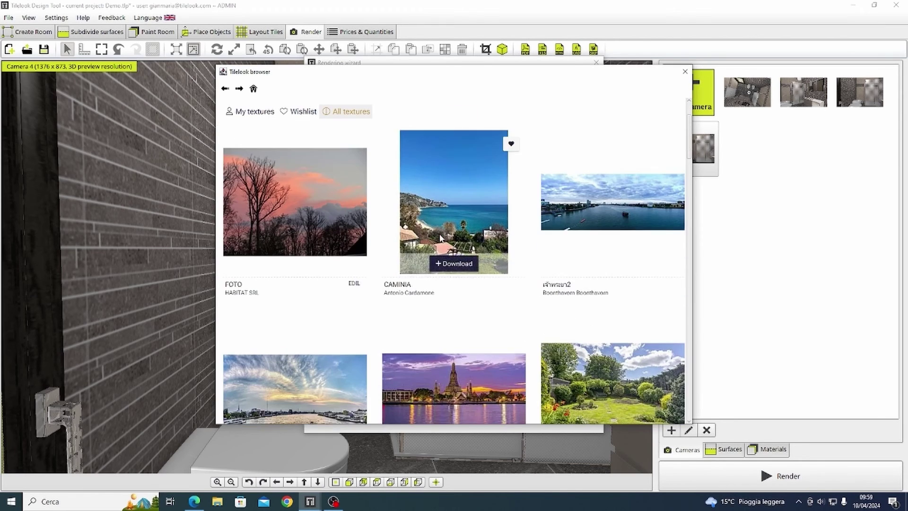
pyautogui.scroll(-1, 482, 277)
pyautogui.scroll(1, 482, 277)
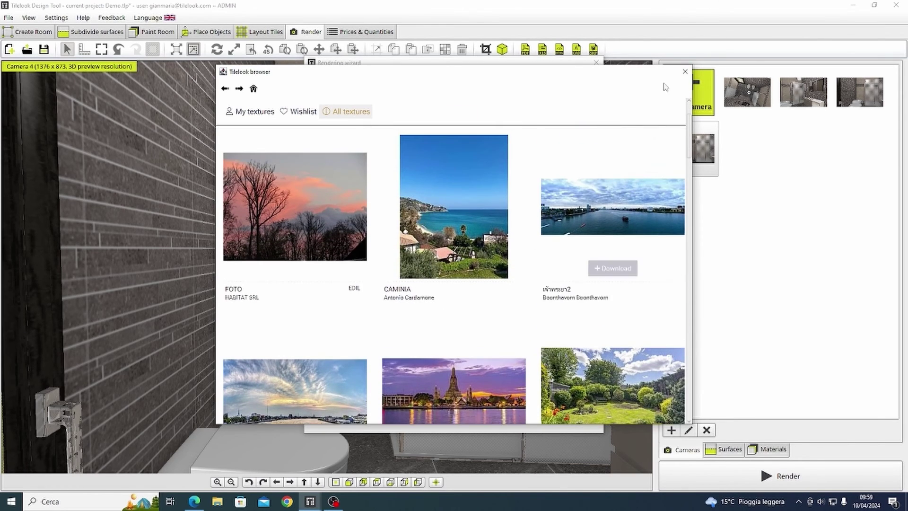
# - Close the gallery without choosing and lower the render passes to 13
pyautogui.click(684, 71)
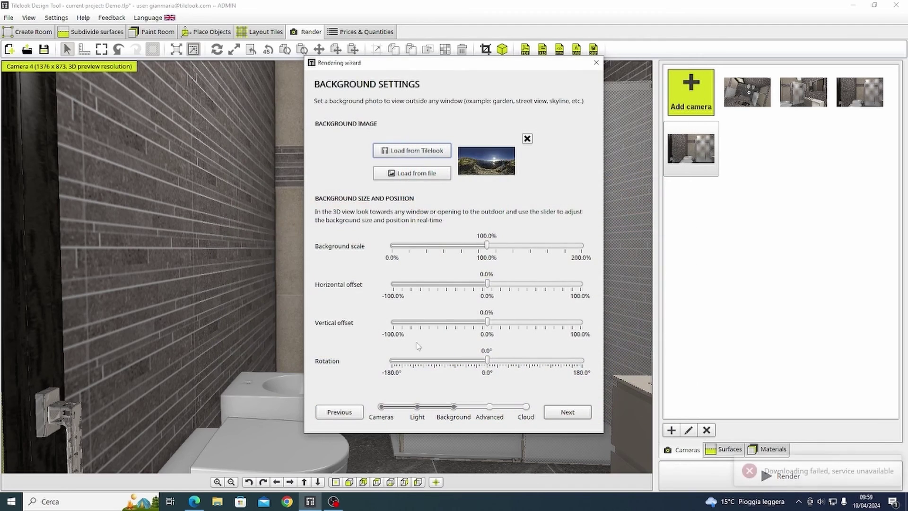
pyautogui.click(556, 413)
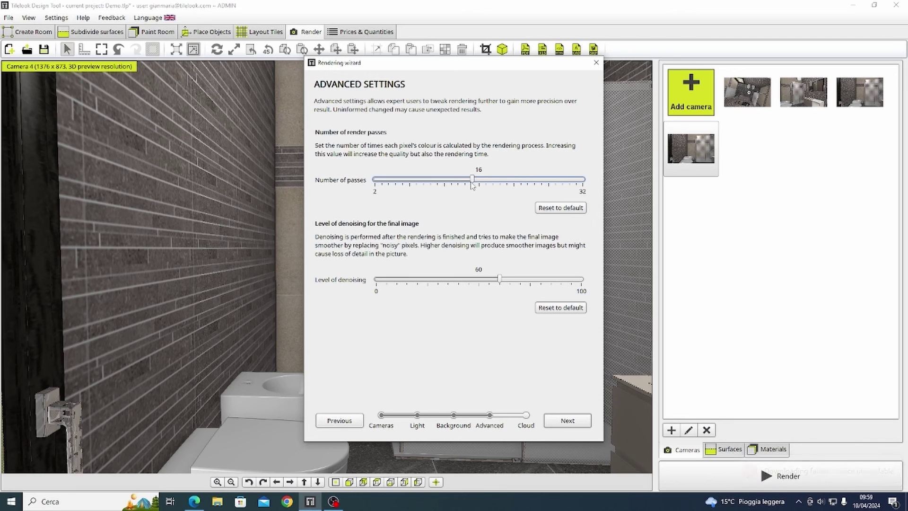
pyautogui.moveTo(474, 183); pyautogui.dragTo(444, 187)
# - Choose Local Render instead of Cloud Render on the final wizard step
pyautogui.click(556, 421)
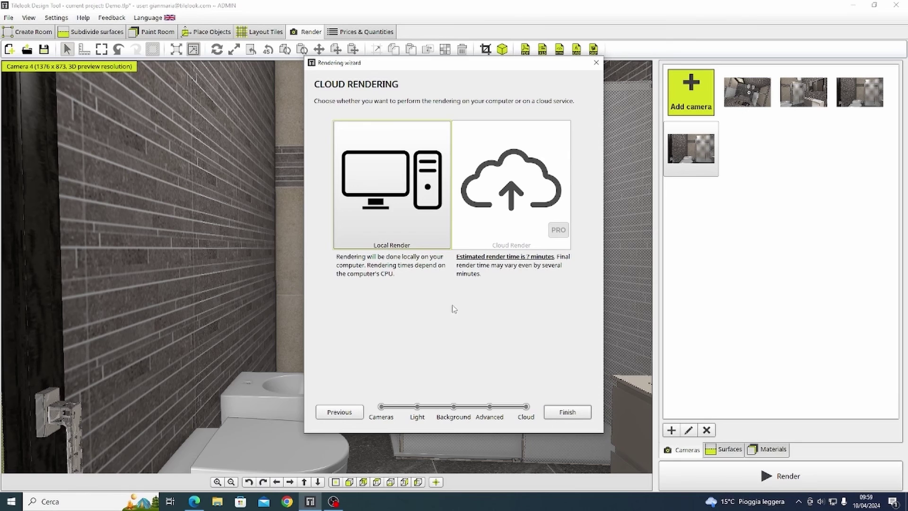
pyautogui.click(475, 274)
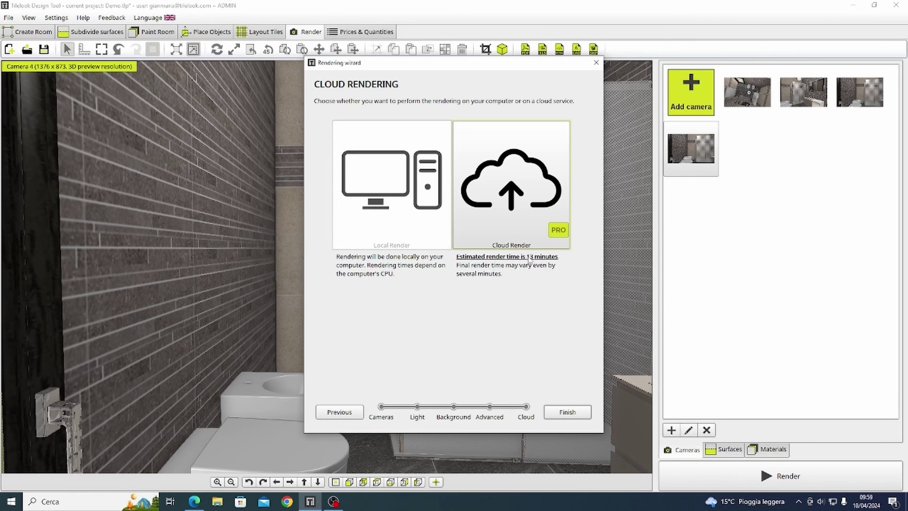
pyautogui.click(413, 219)
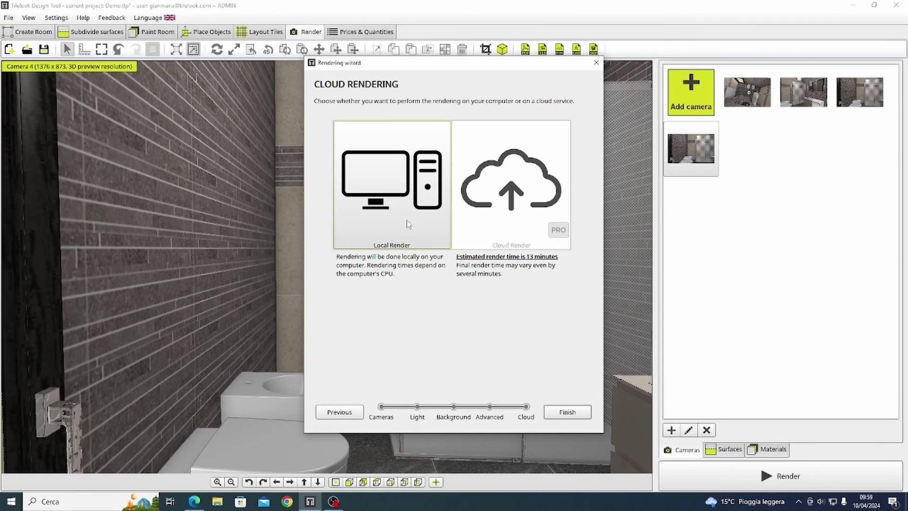
pyautogui.click(475, 203)
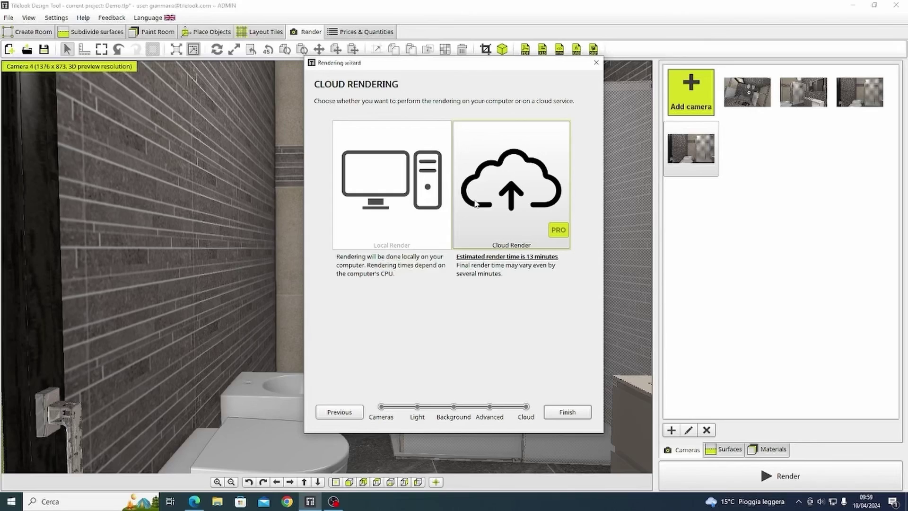
# - Finish the wizard, then cancel the render that starts
pyautogui.click(567, 412)
pyautogui.click(794, 428)
pyautogui.click(464, 265)
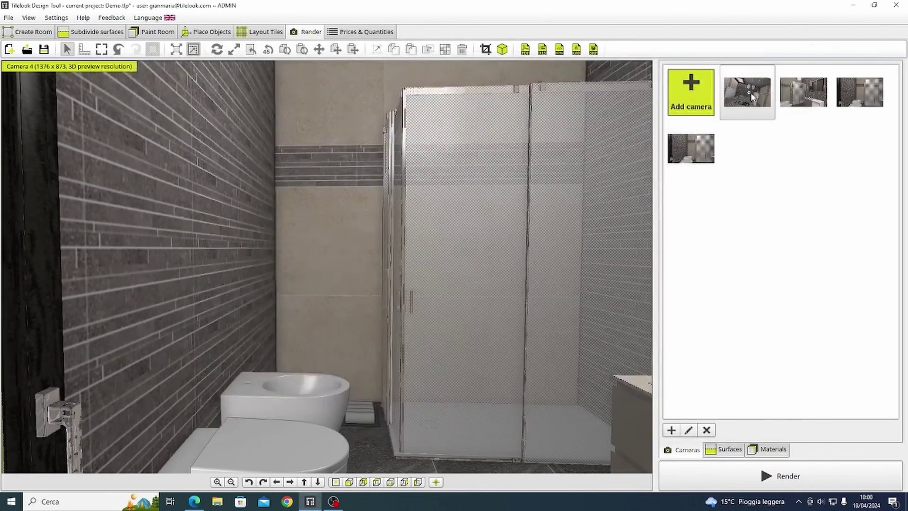
# - Keep Camera 1 at 16:9 format and Medium (web) size, giving 1000 x 562 resolution
pyautogui.click(689, 429)
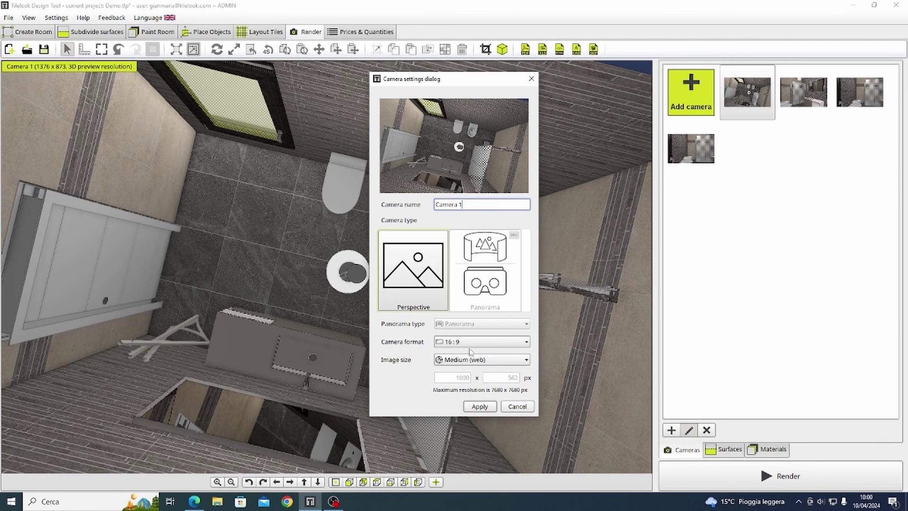
pyautogui.click(471, 344)
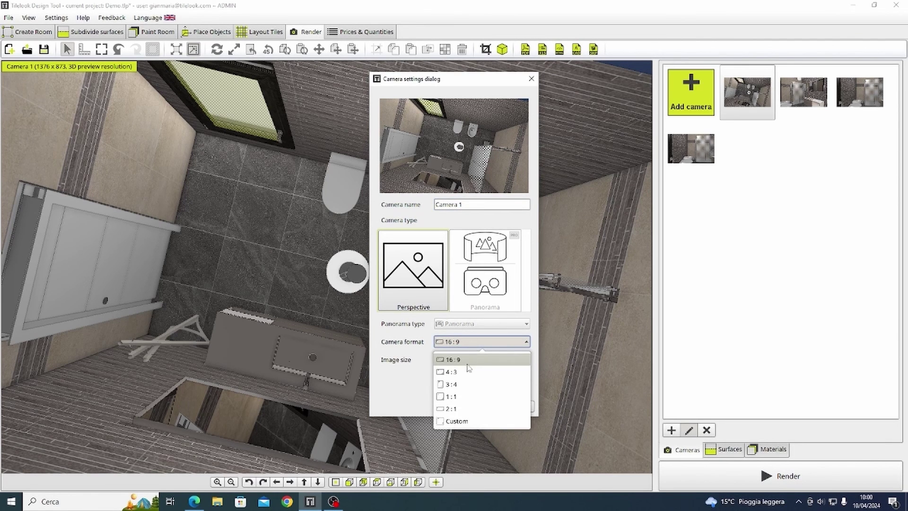
pyautogui.click(452, 342)
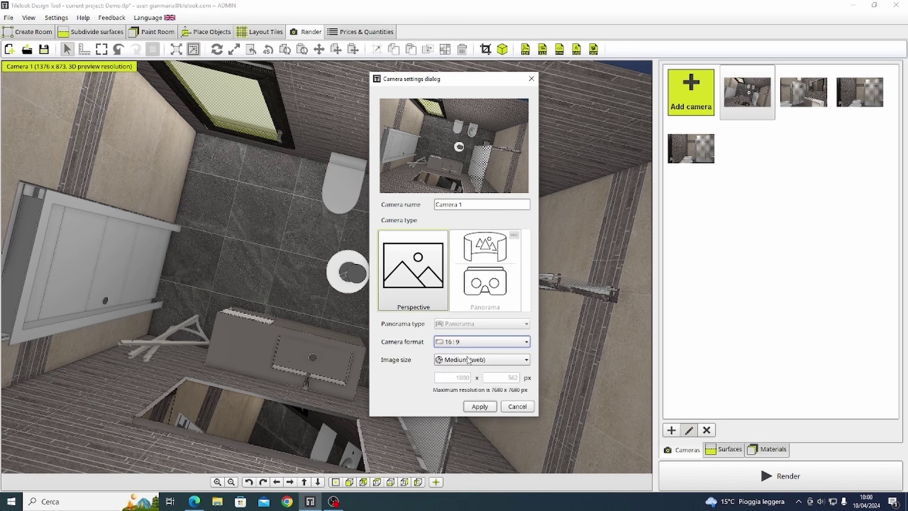
pyautogui.click(468, 361)
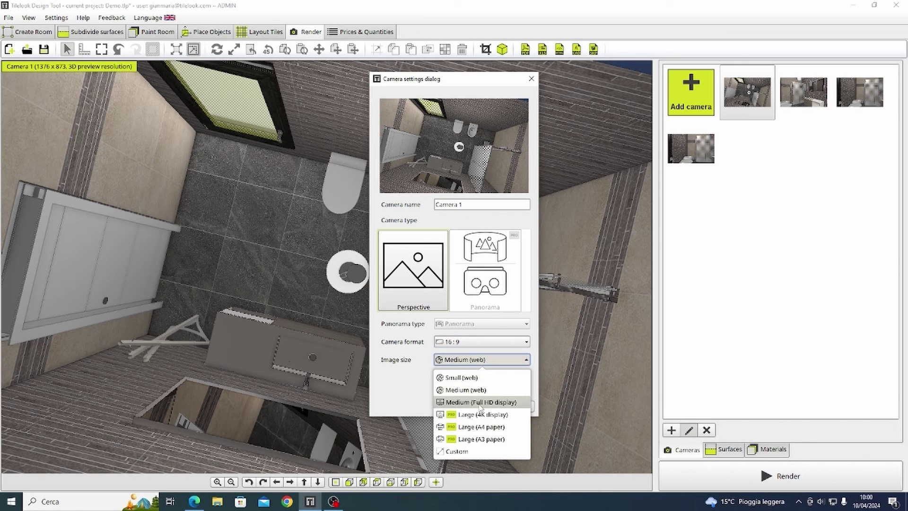
pyautogui.click(448, 358)
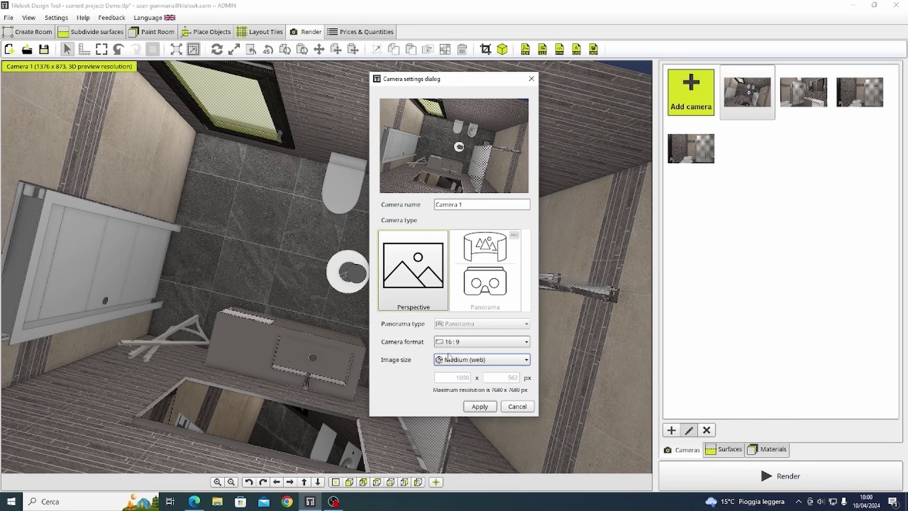
pyautogui.click(482, 408)
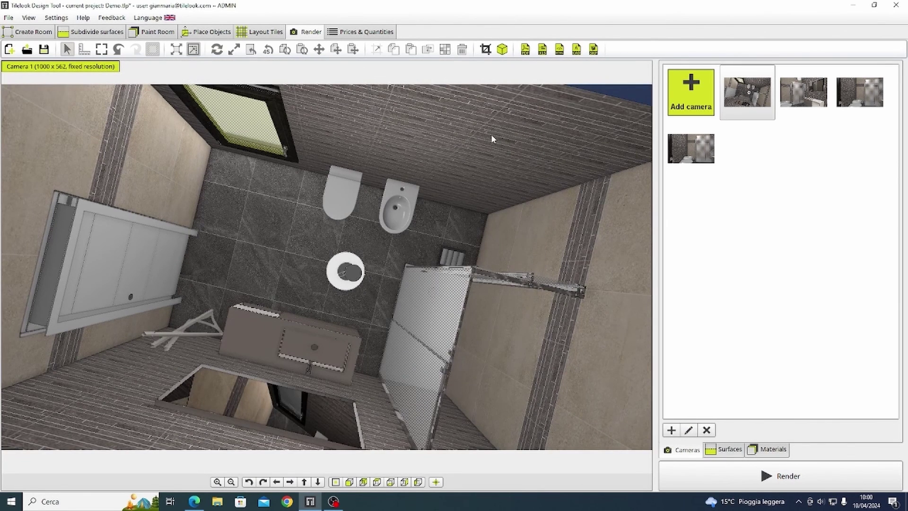
pyautogui.scroll(1, 487, 140)
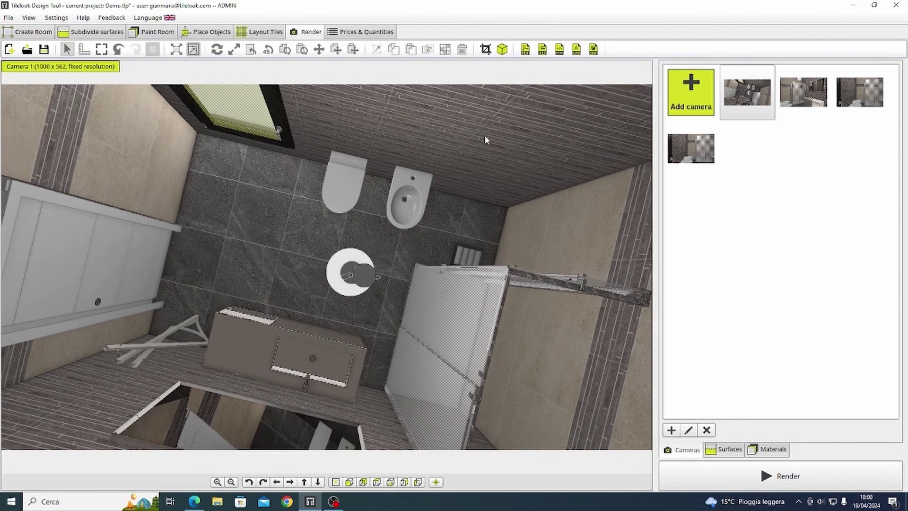
# - Show the Prices & Quantities tables and open the four tile unit prices, leaving them at 0
pyautogui.click(351, 32)
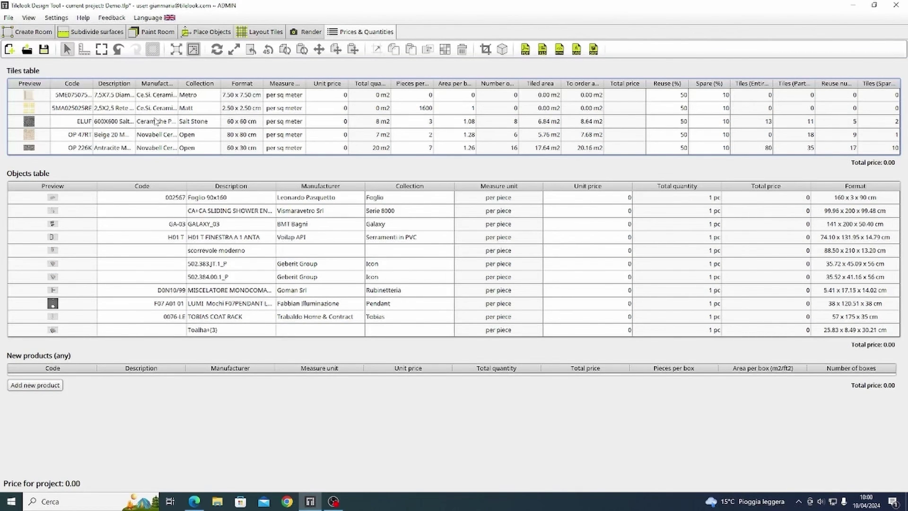
pyautogui.doubleClick(322, 98)
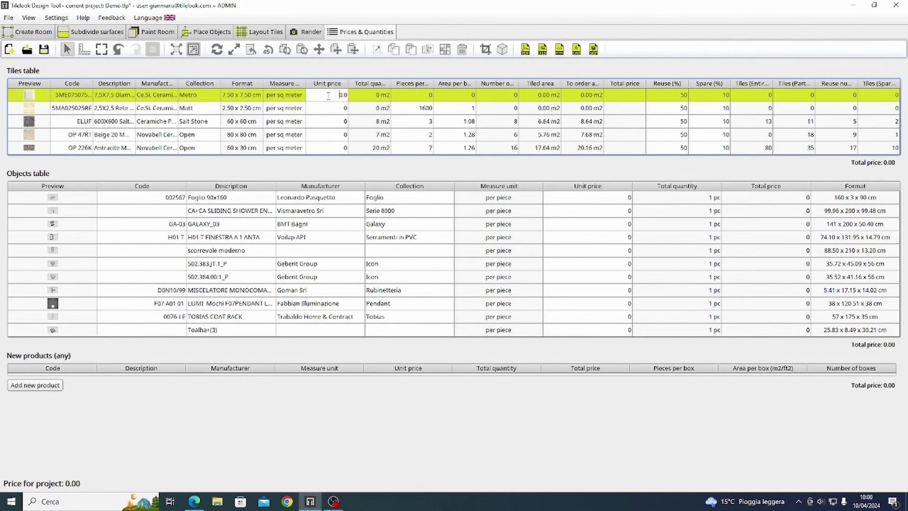
pyautogui.doubleClick(342, 108)
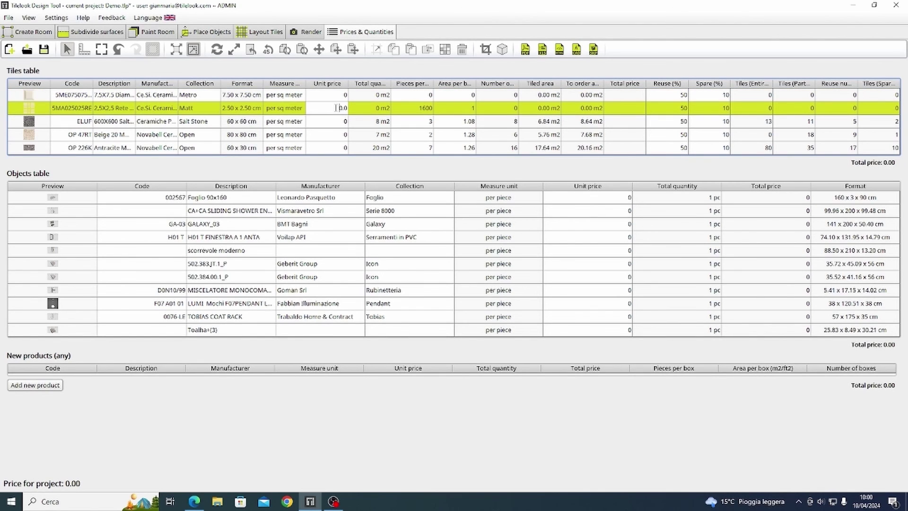
pyautogui.doubleClick(338, 125)
pyautogui.doubleClick(335, 135)
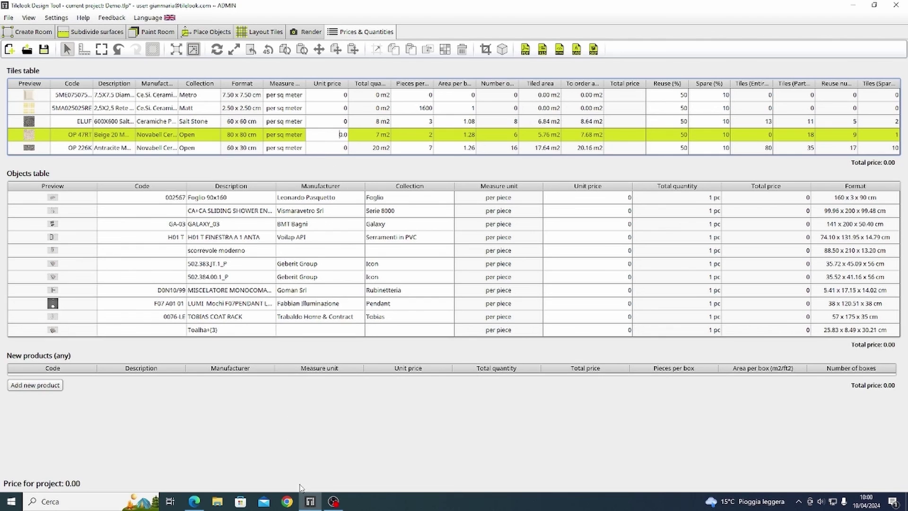
pyautogui.click(156, 122)
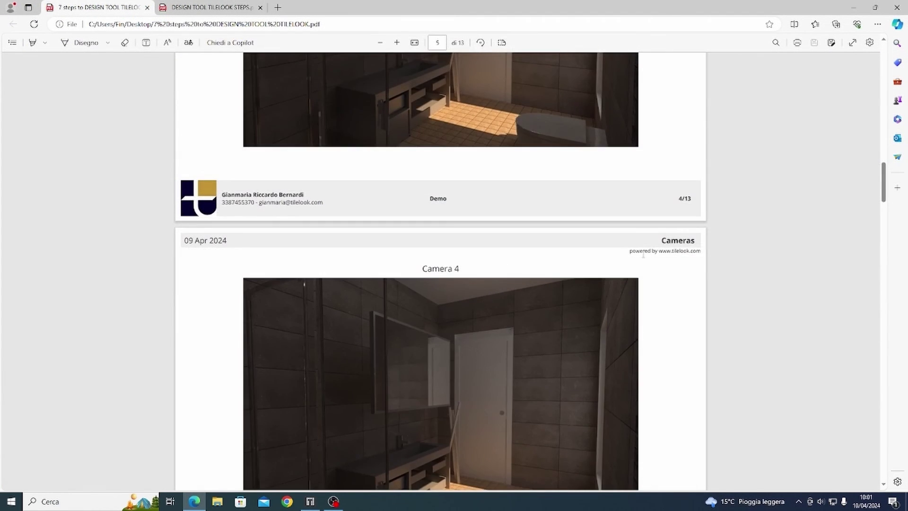
# - Scroll through the Tilelook YouTube channel's list of tutorial videos
pyautogui.scroll(1, 816, 219)
pyautogui.scroll(-1, 817, 219)
pyautogui.scroll(10, 816, 220)
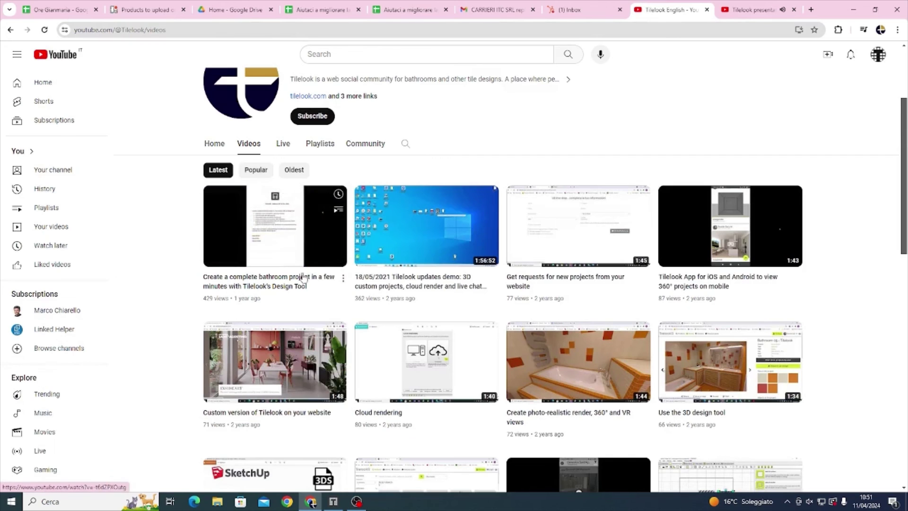
pyautogui.scroll(-7, 451, 267)
pyautogui.scroll(-5, 452, 267)
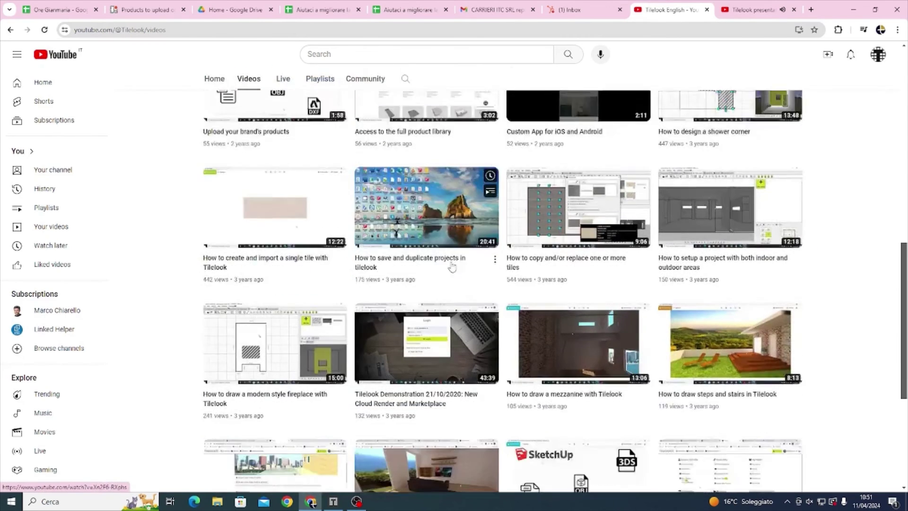
pyautogui.scroll(-8, 452, 267)
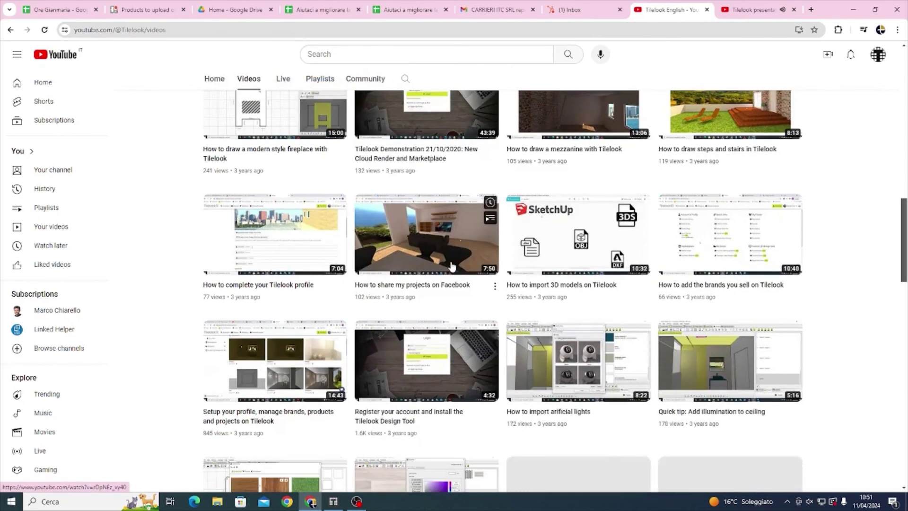
pyautogui.scroll(1, 451, 267)
pyautogui.scroll(-3, 451, 267)
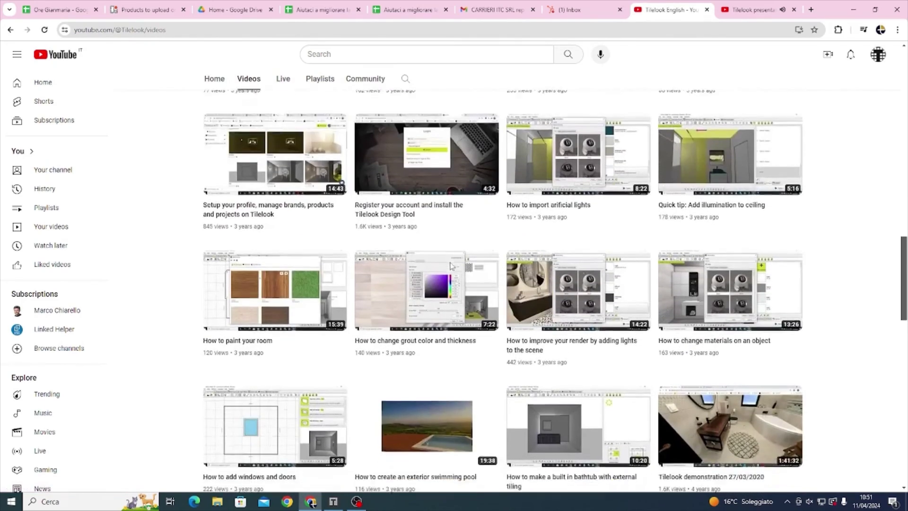
pyautogui.scroll(-4, 451, 267)
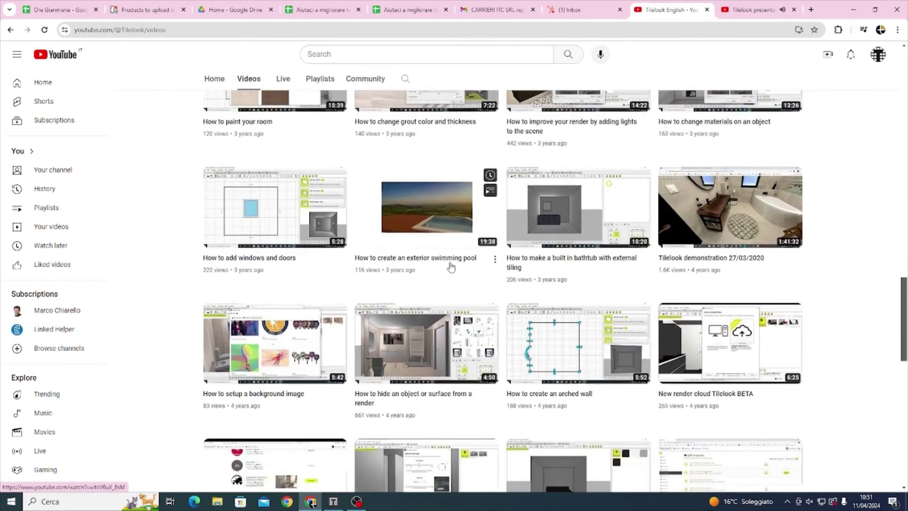
pyautogui.scroll(-4, 451, 267)
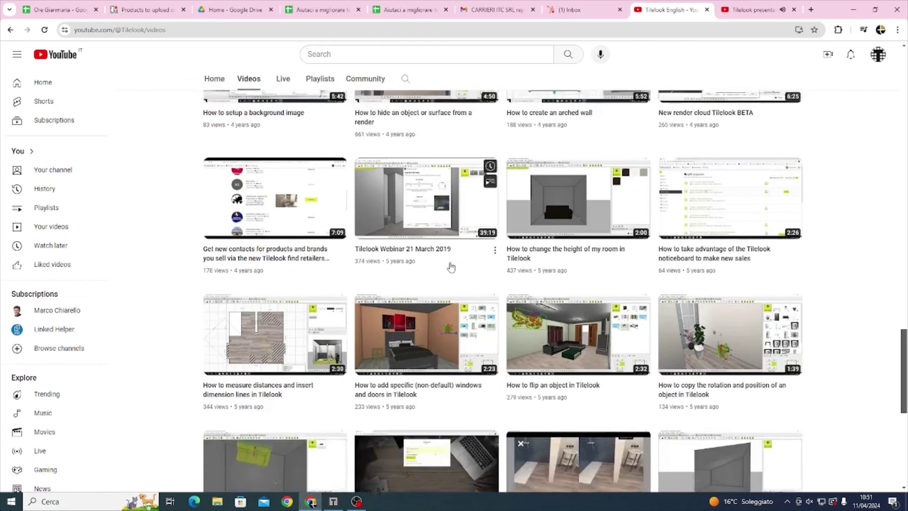